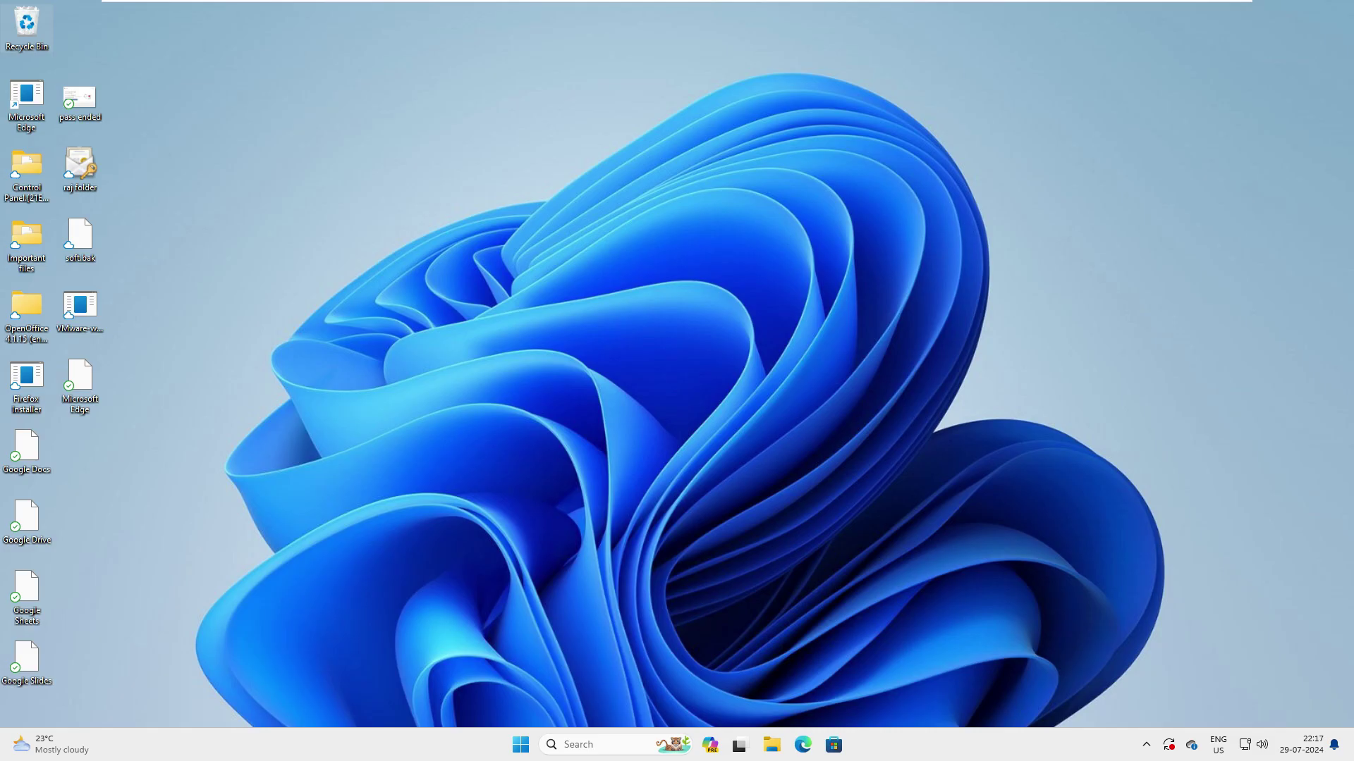
Search Bing for 'folder lock' in Edge and open the Filehippo result in a new tab
left_click(802, 744)
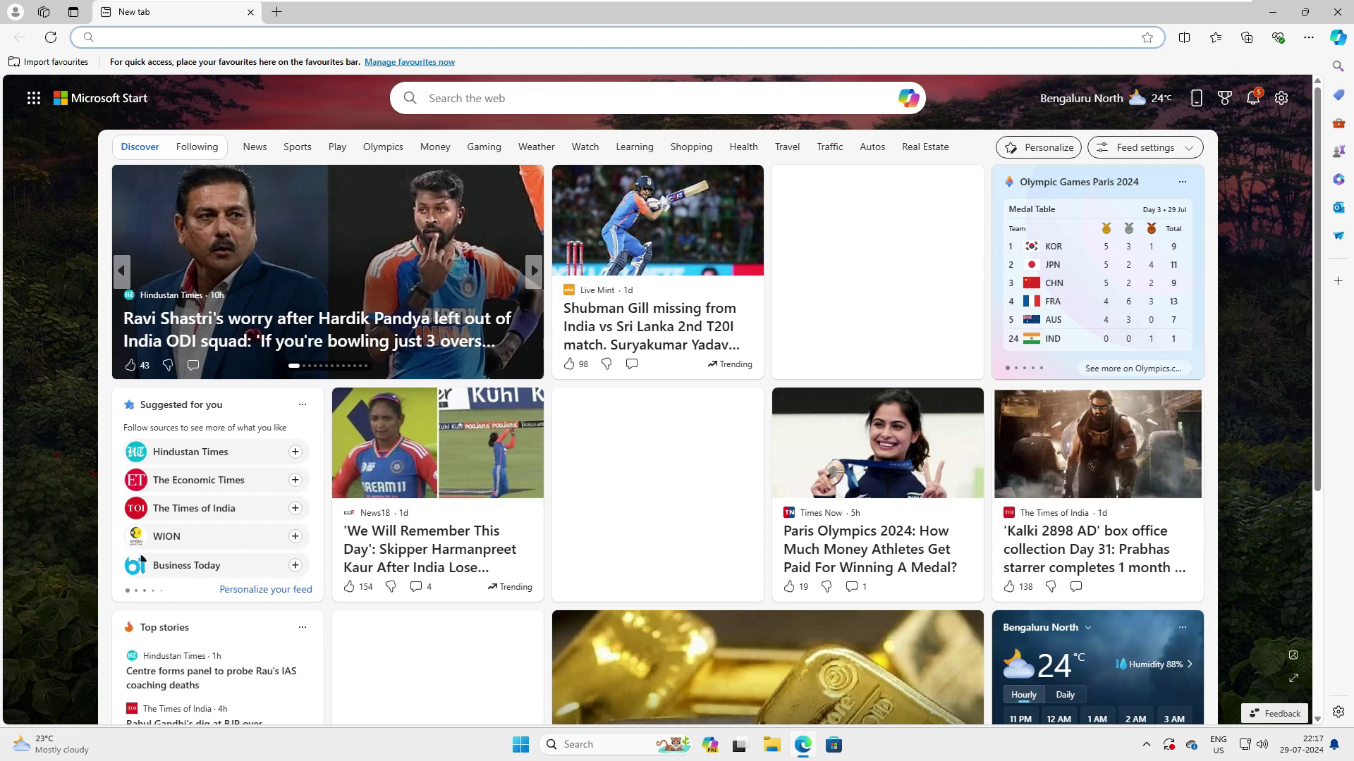
key("Down")
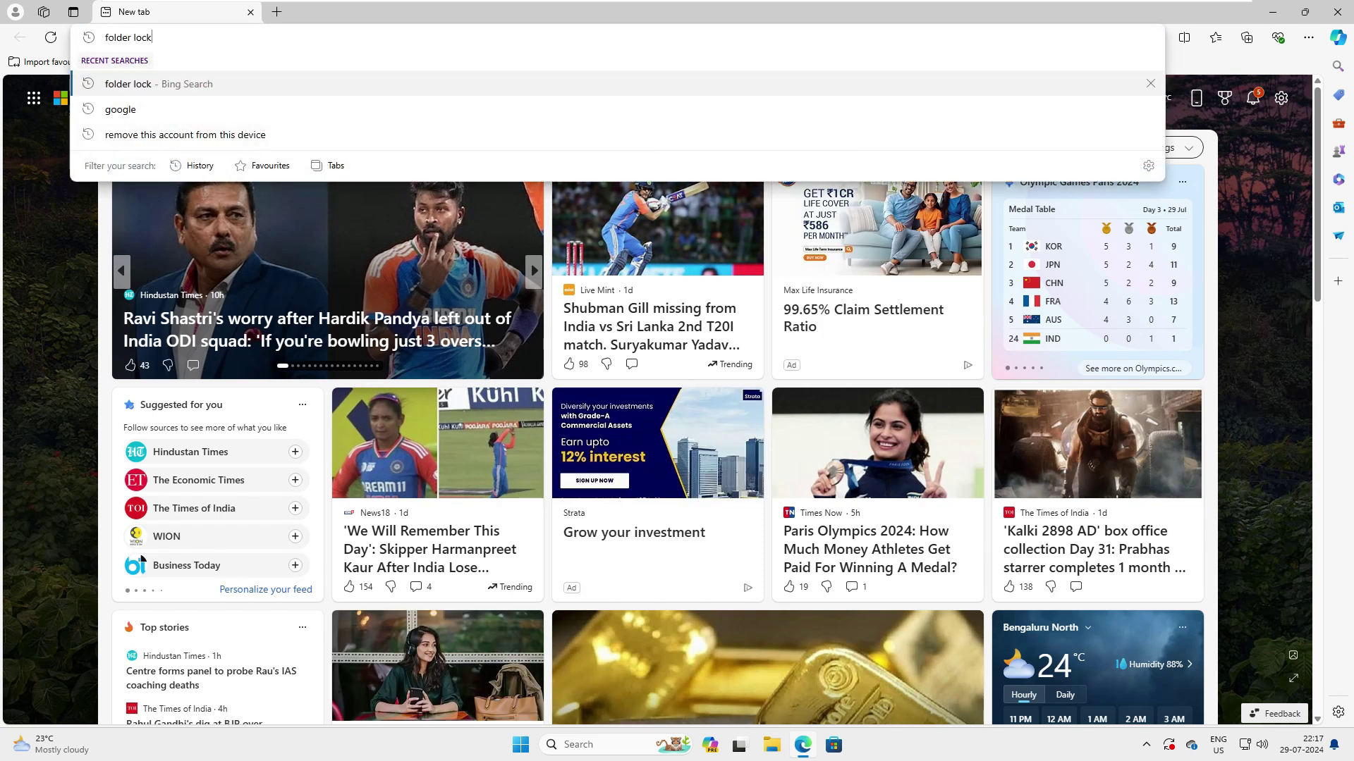
key("Return")
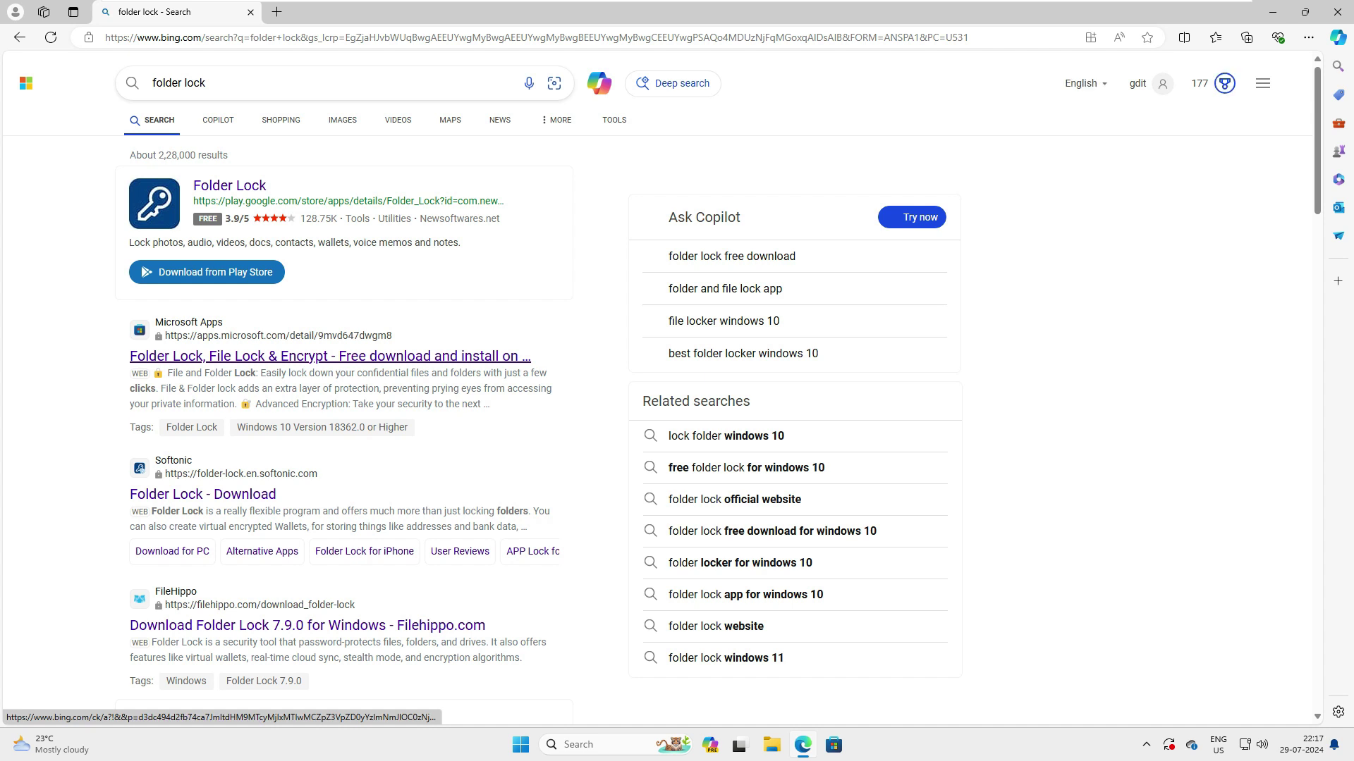
scroll(304, 484, "down", 2)
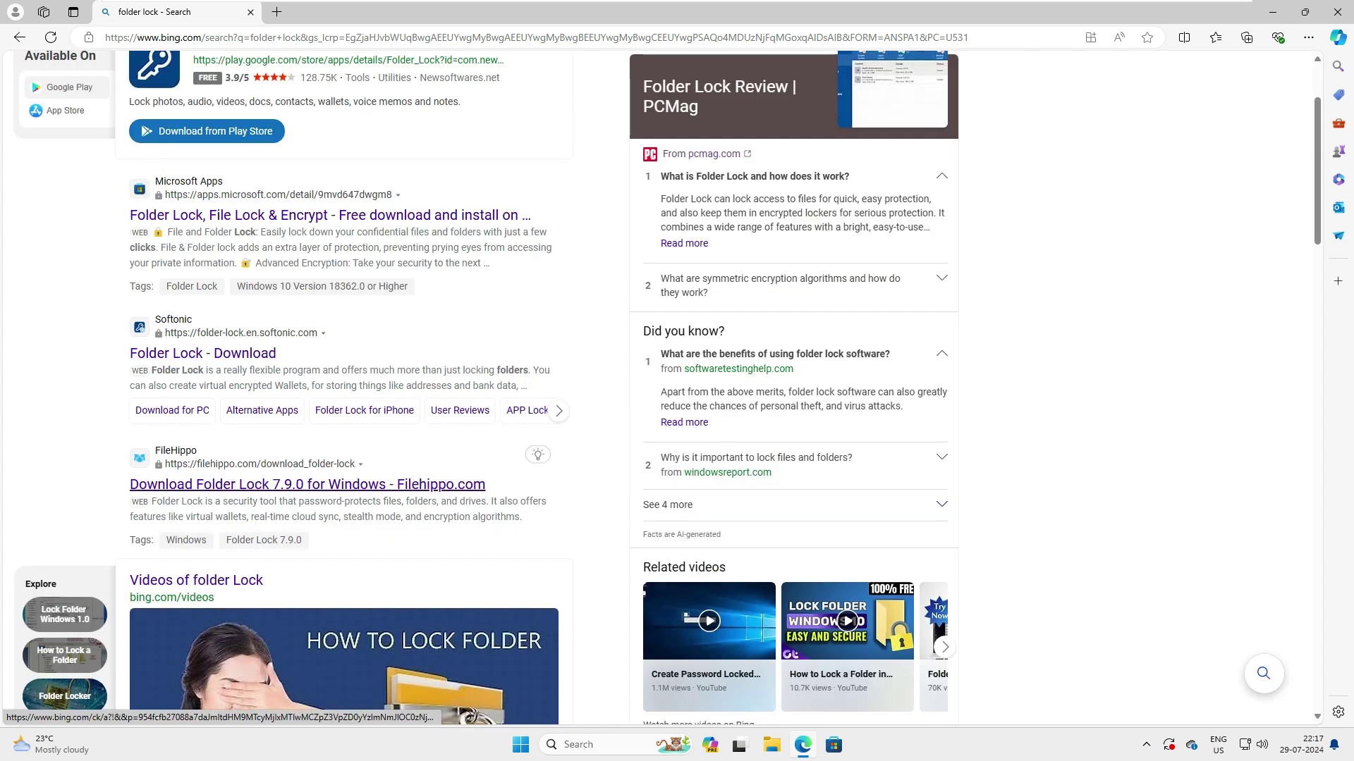
right_click(344, 487)
left_click(418, 499)
key("ctrl+Tab")
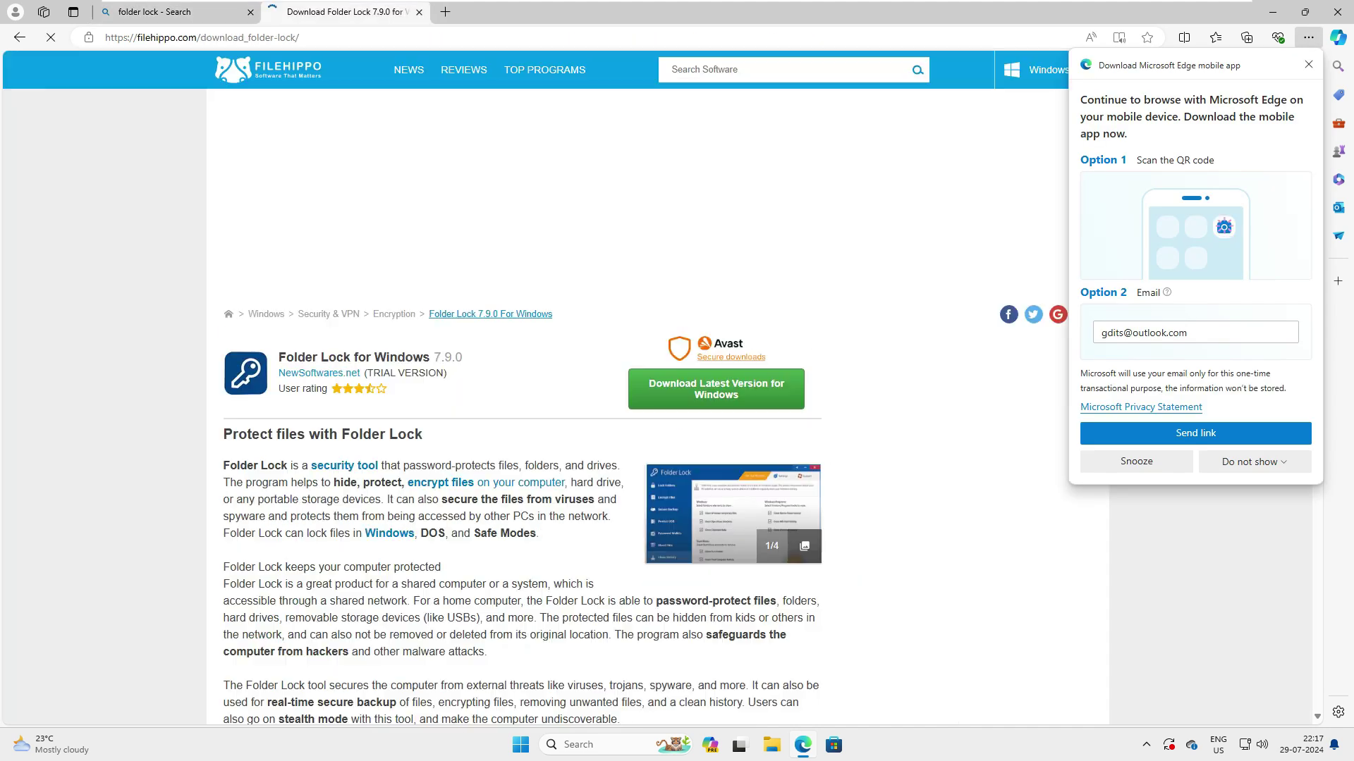
Select the Folder Lock for Windows 7.9.0 title and go to newsoftwares.net in a fresh tab
left_click_drag(463, 358, 278, 357)
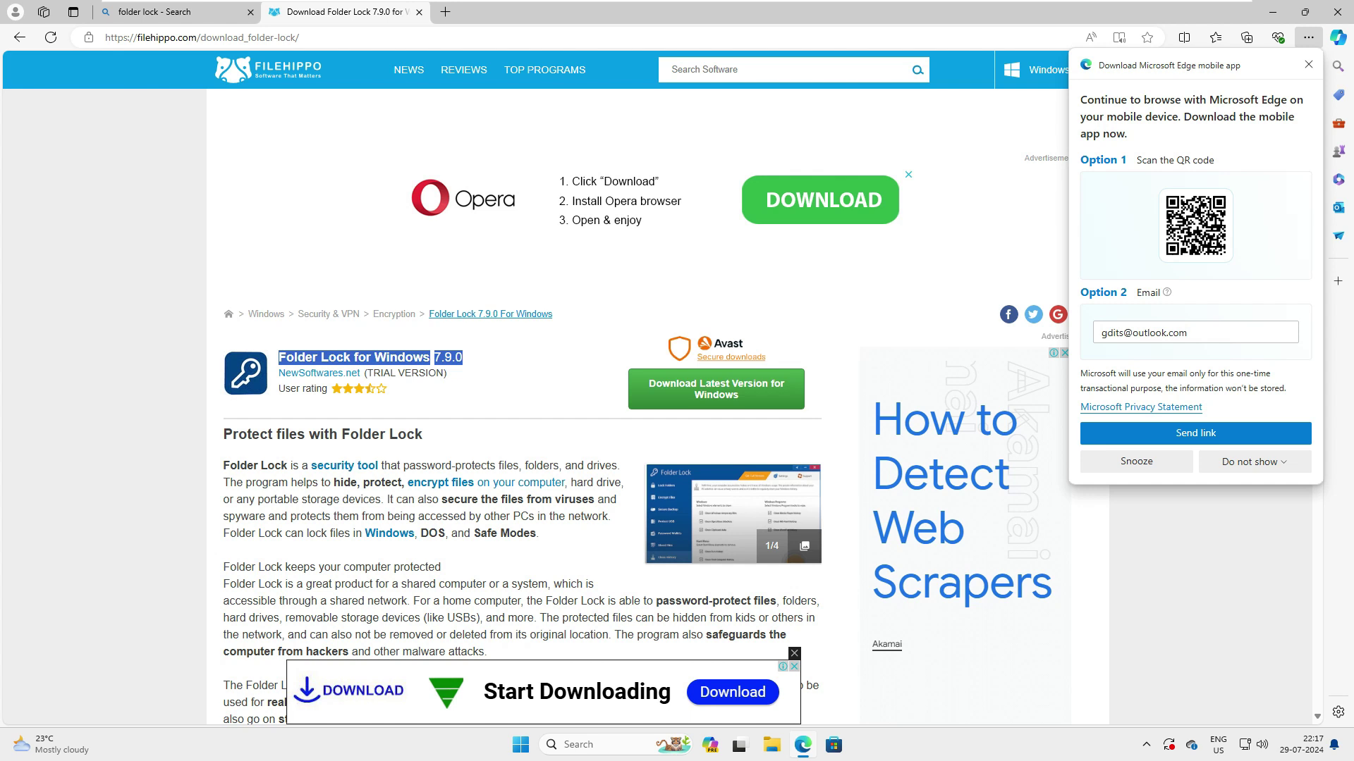
key("ctrl+t")
type("https://www.newsoftwares.net/")
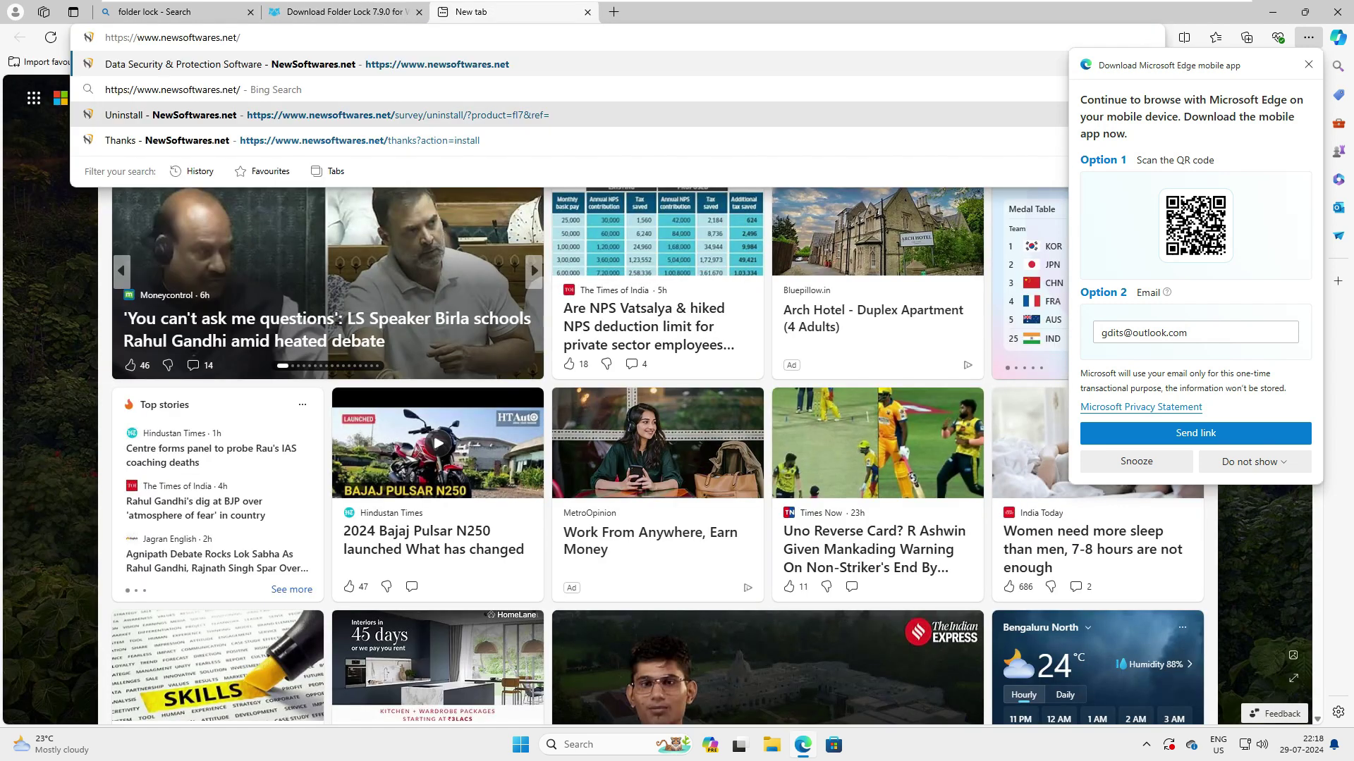
key("Return")
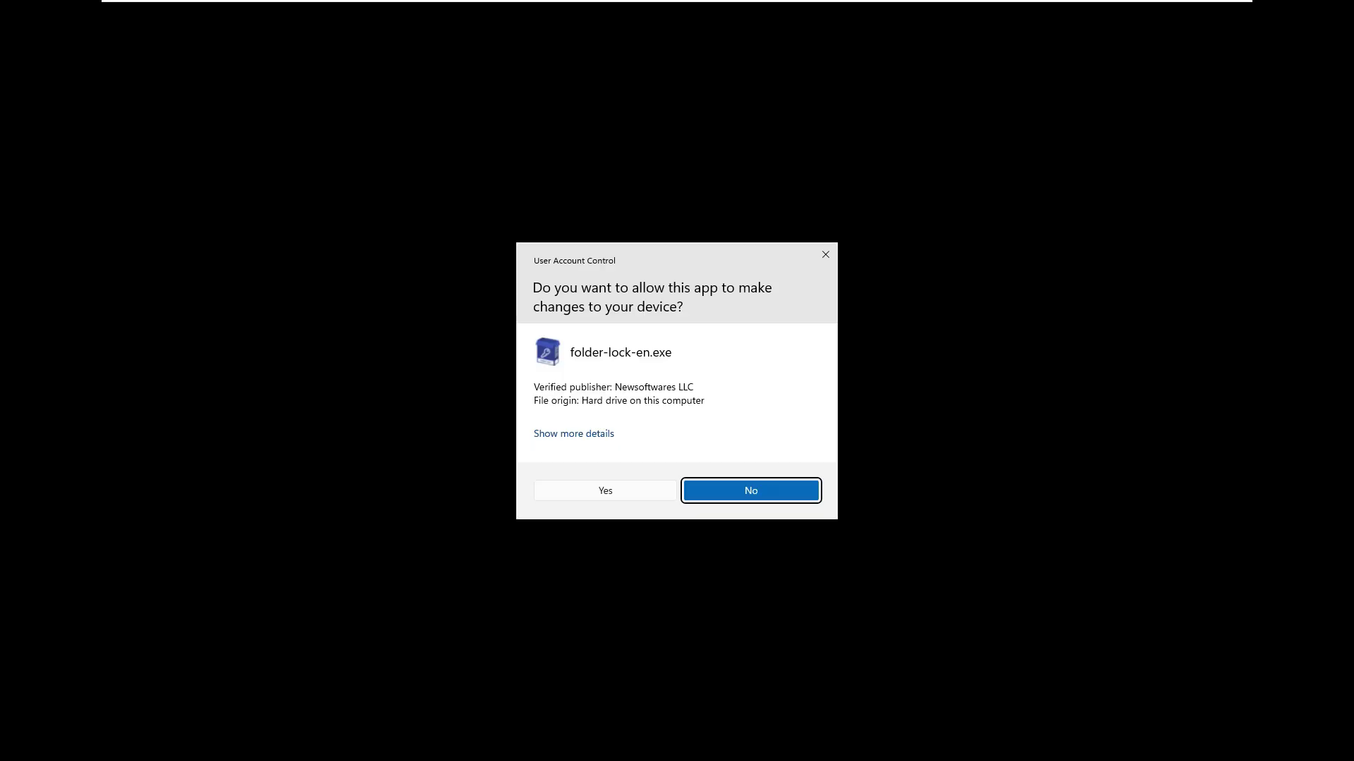
Approve the installer, keep English, install Folder Lock 7 and launch it at finish
key("alt+y")
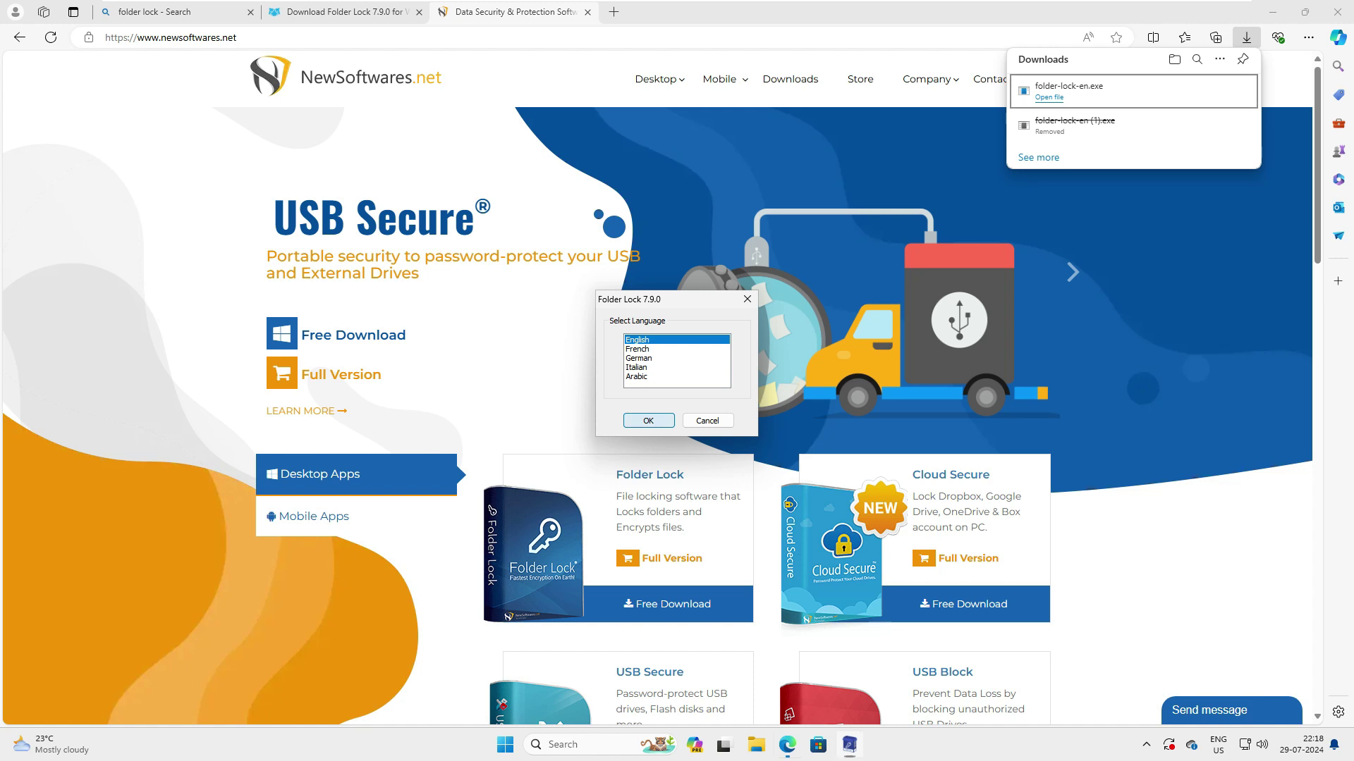
key("Return")
key("Return")
key("Return")
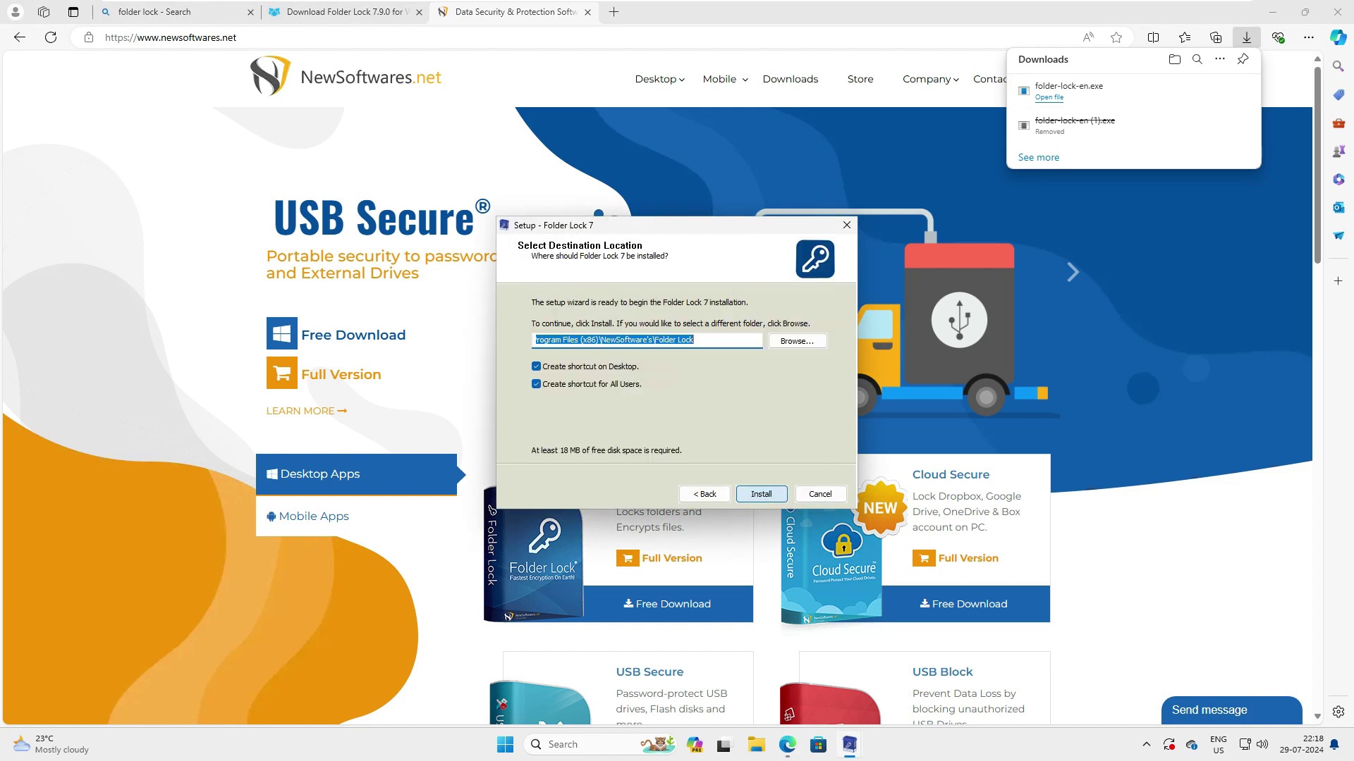
key("Return")
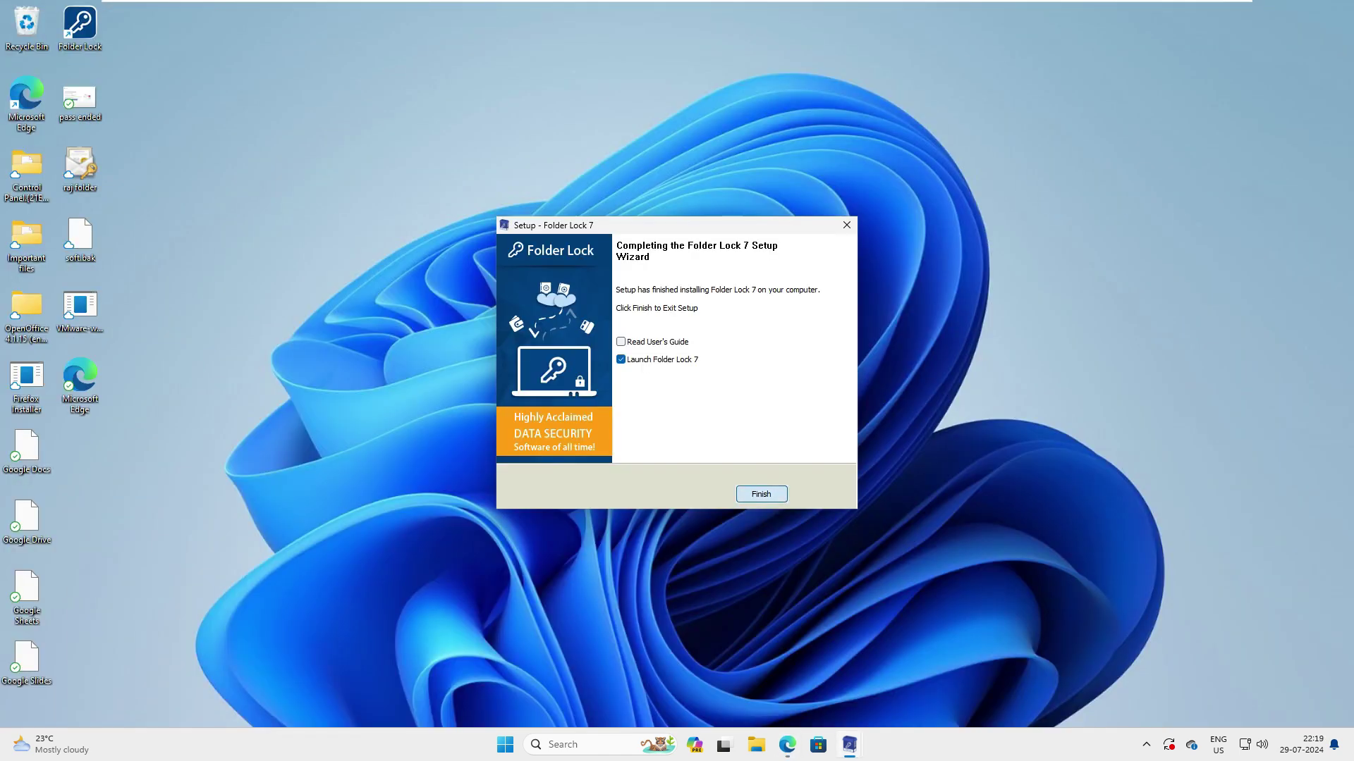
key("Return")
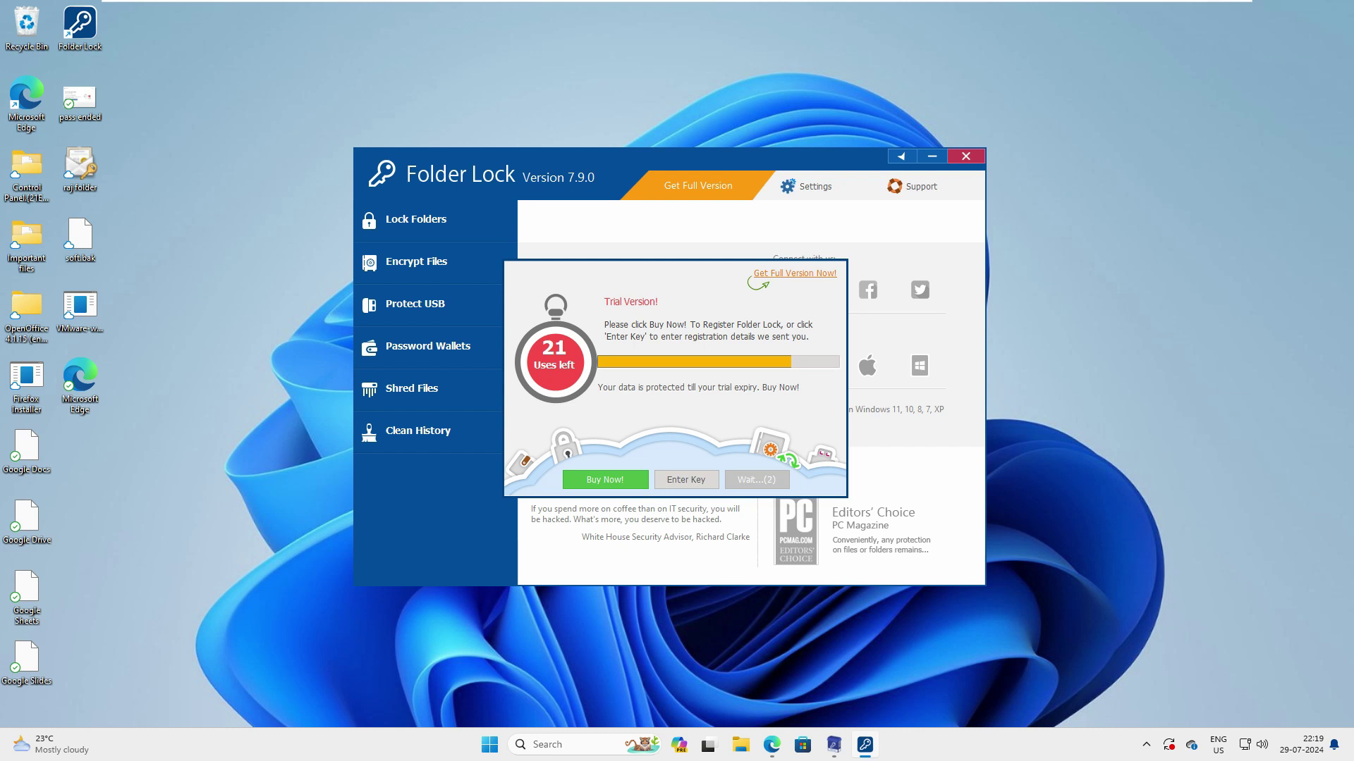
Postpone the trial-version notice with Later and sign in with the master password
key("super")
key("super")
left_click(756, 480)
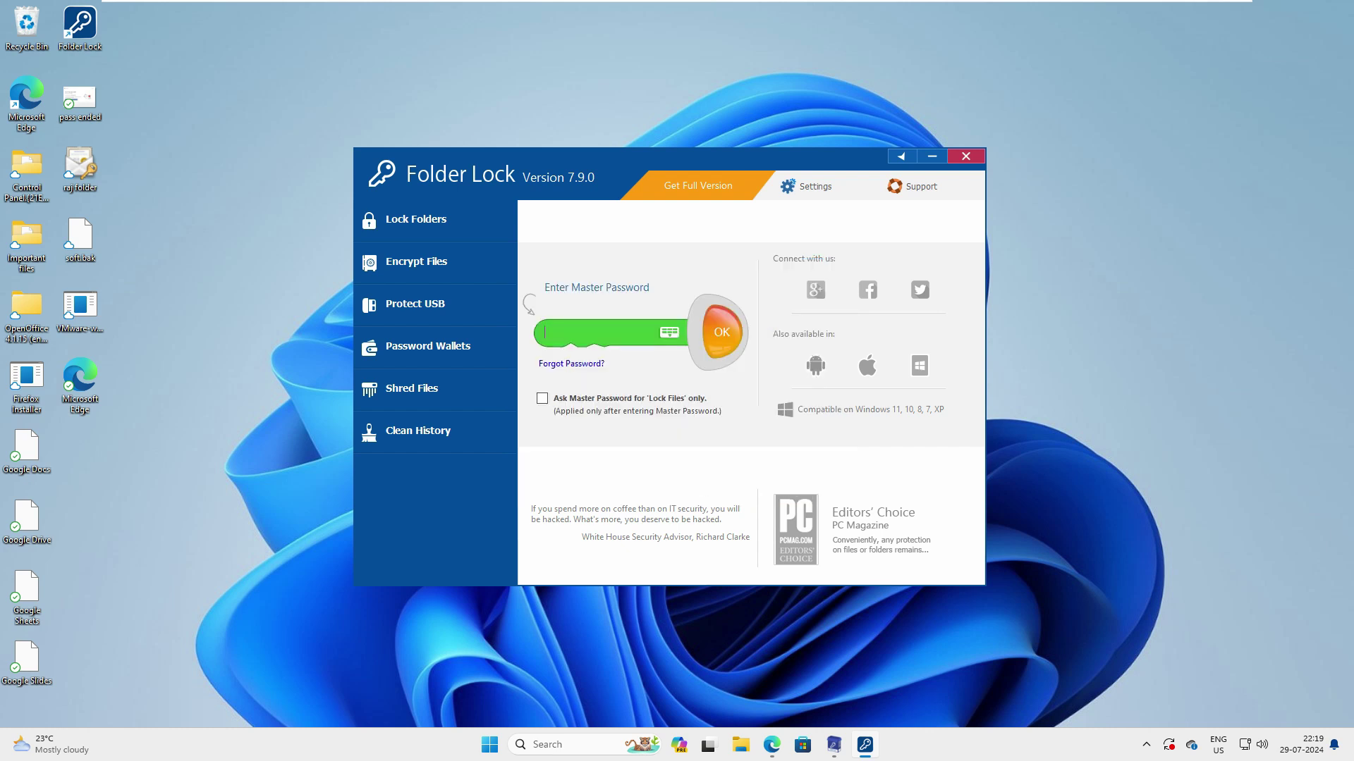
type("******")
key("Return")
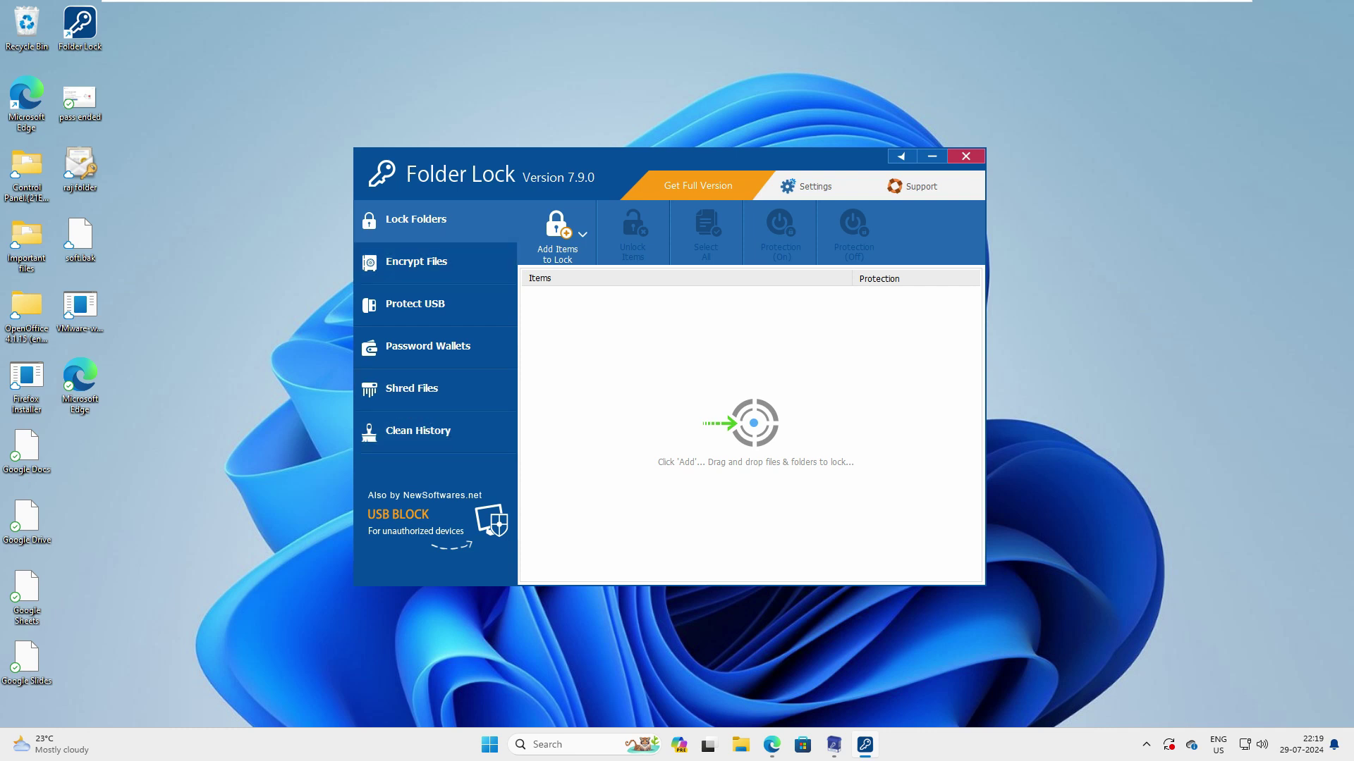
double_click(27, 173)
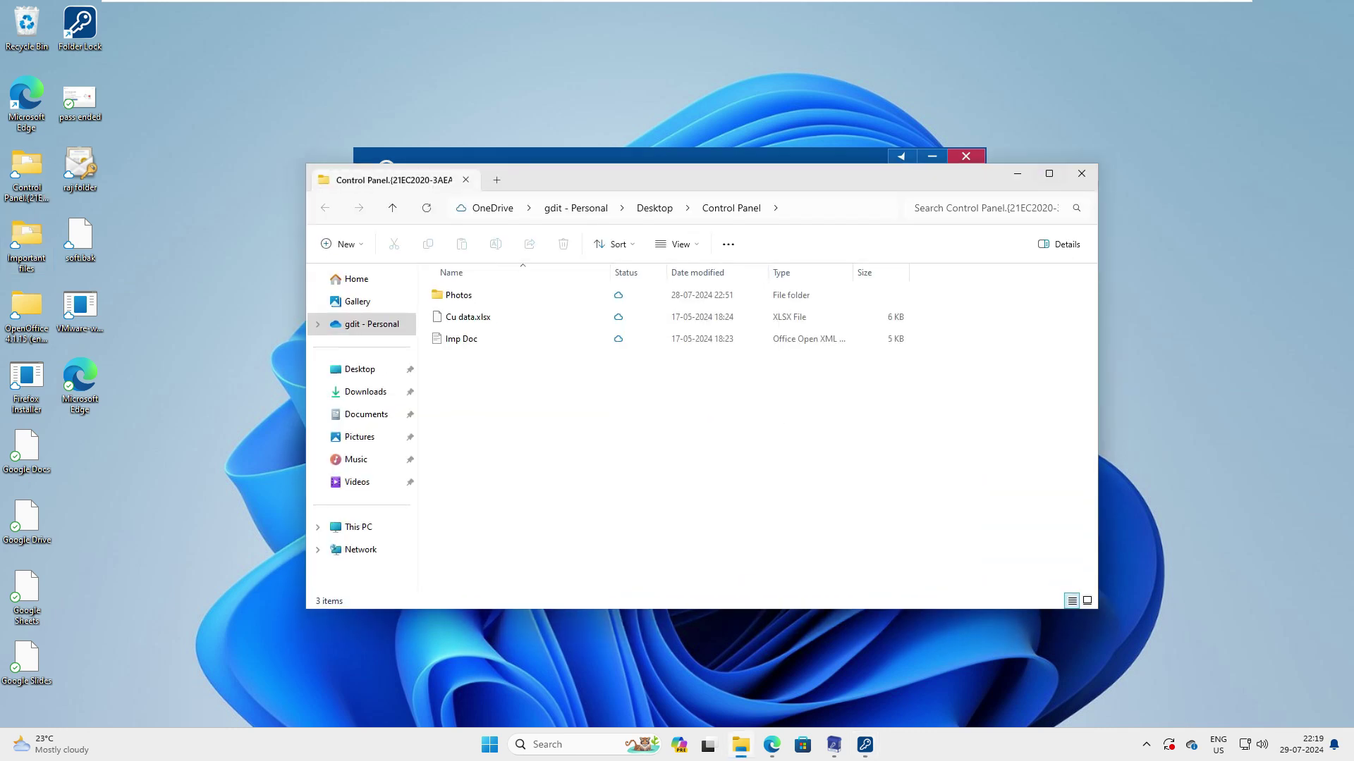
left_click(1082, 173)
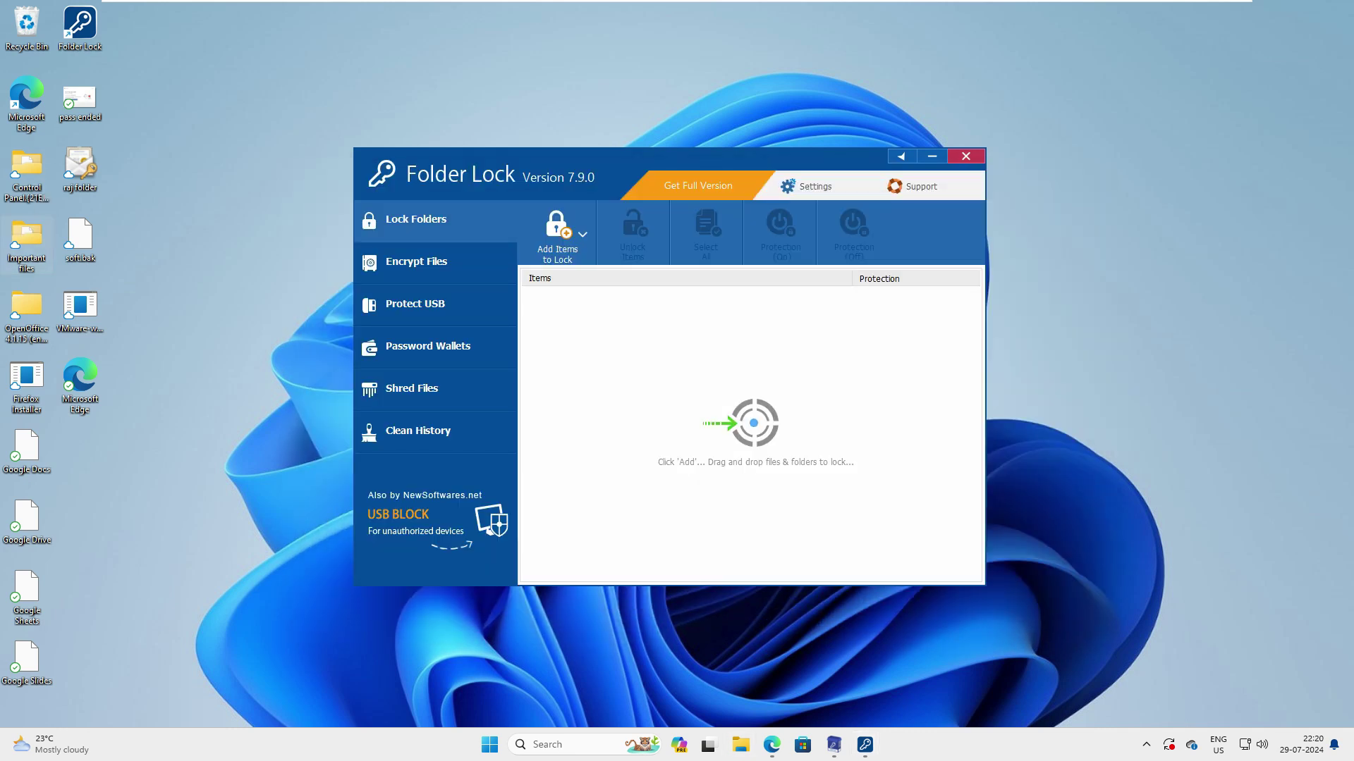
double_click(27, 244)
left_click(468, 338)
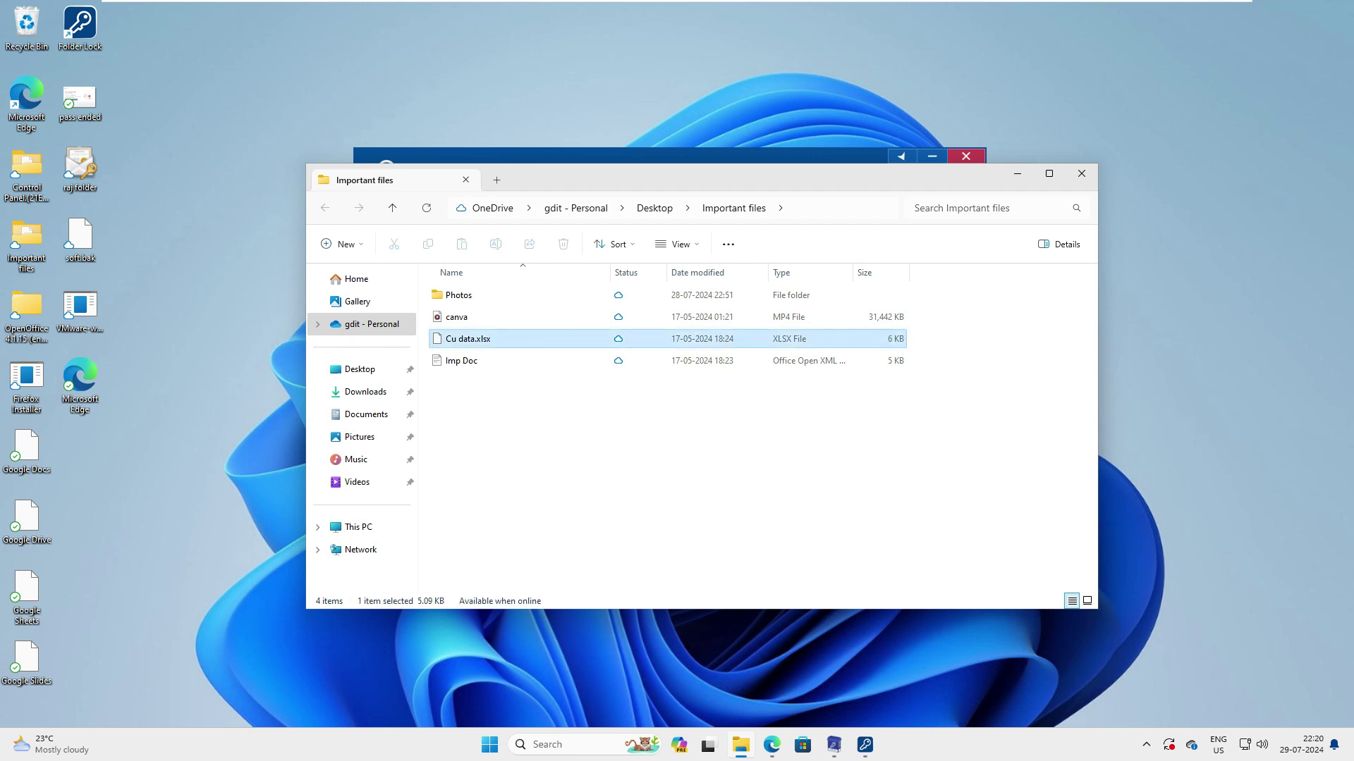
left_click(461, 360)
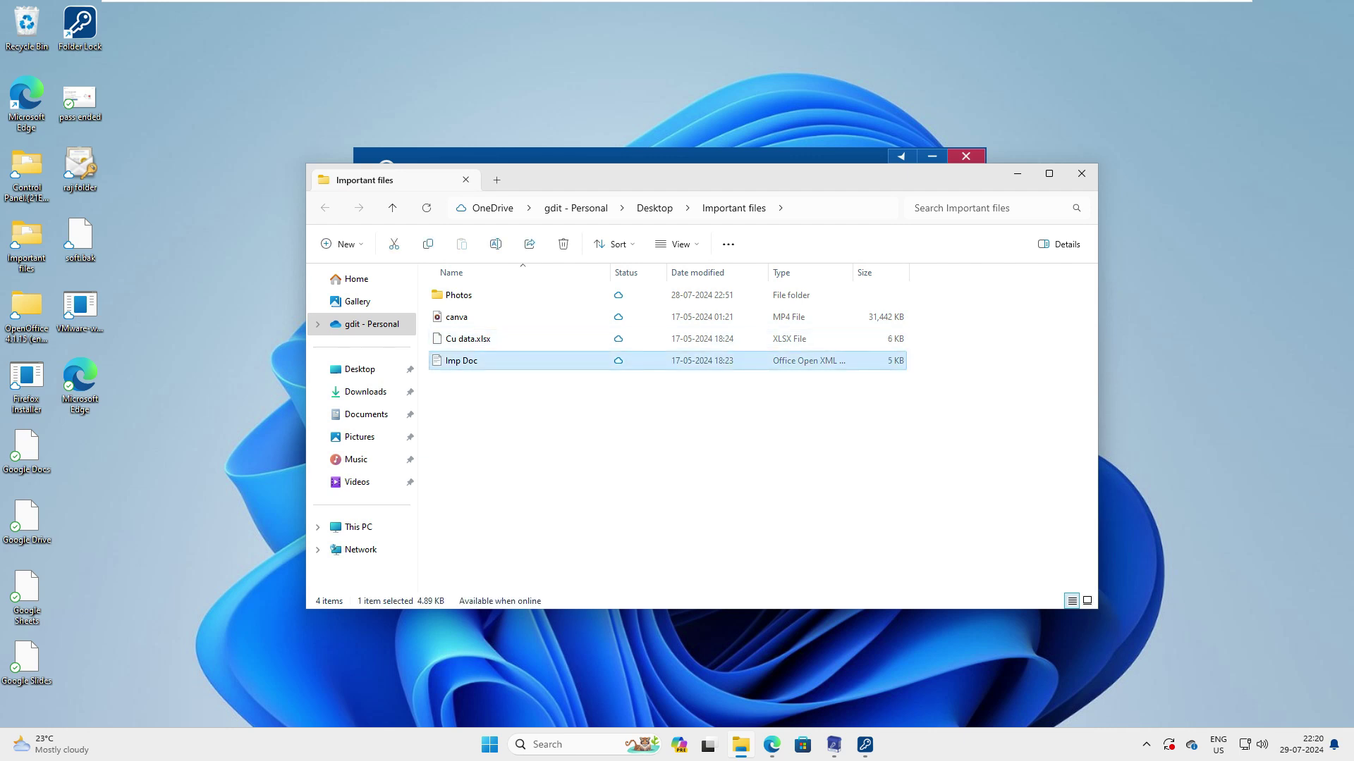
left_click(456, 317)
double_click(458, 294)
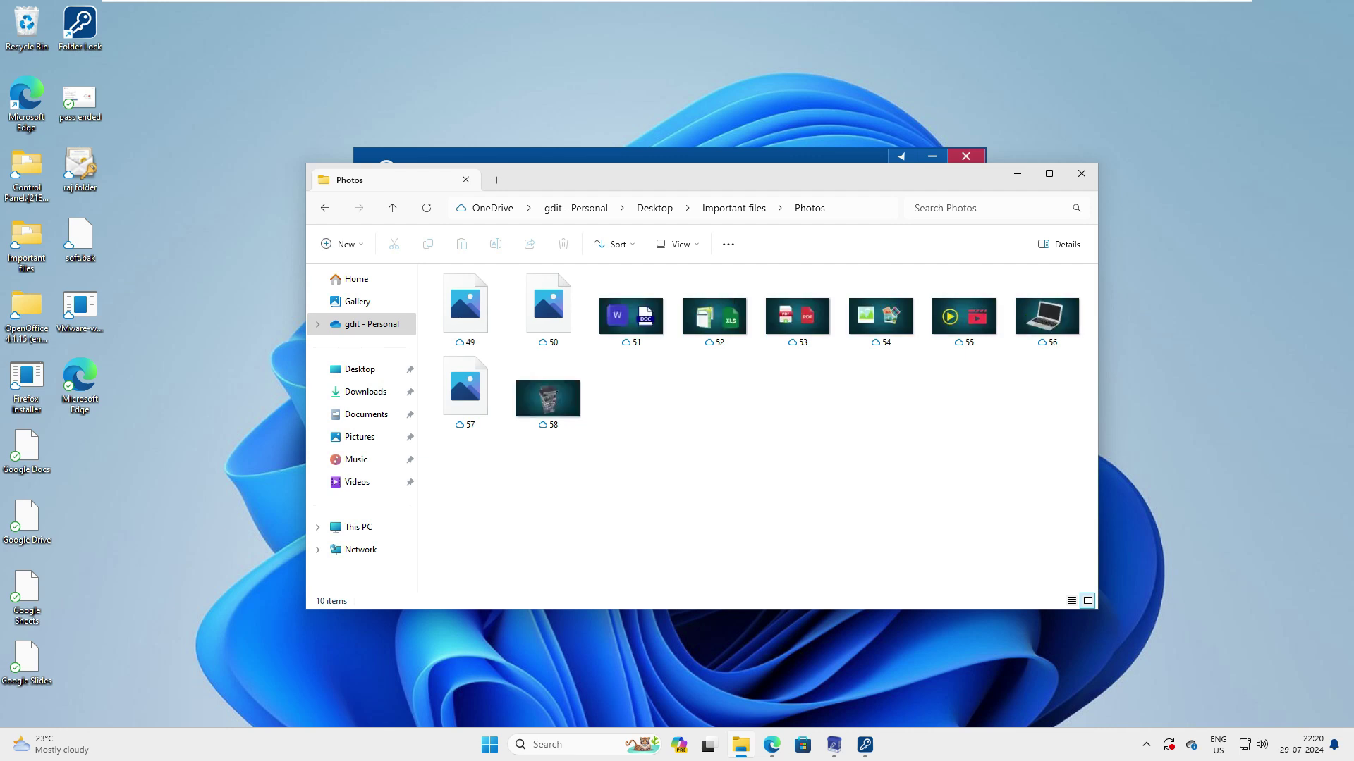
left_click(740, 744)
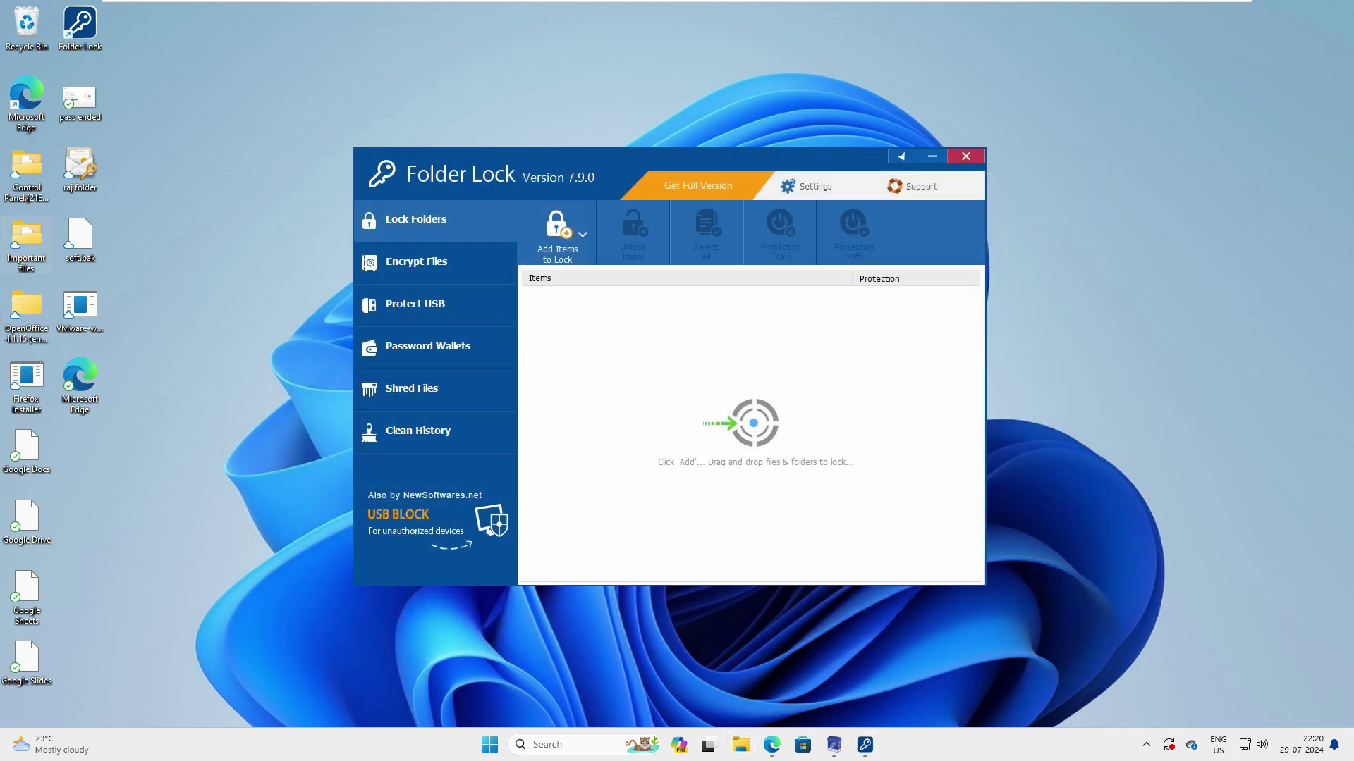
Add the Desktop image 'pass ended.png' to Folder Lock's locked items via Add File(s)
mouse_move(28, 246)
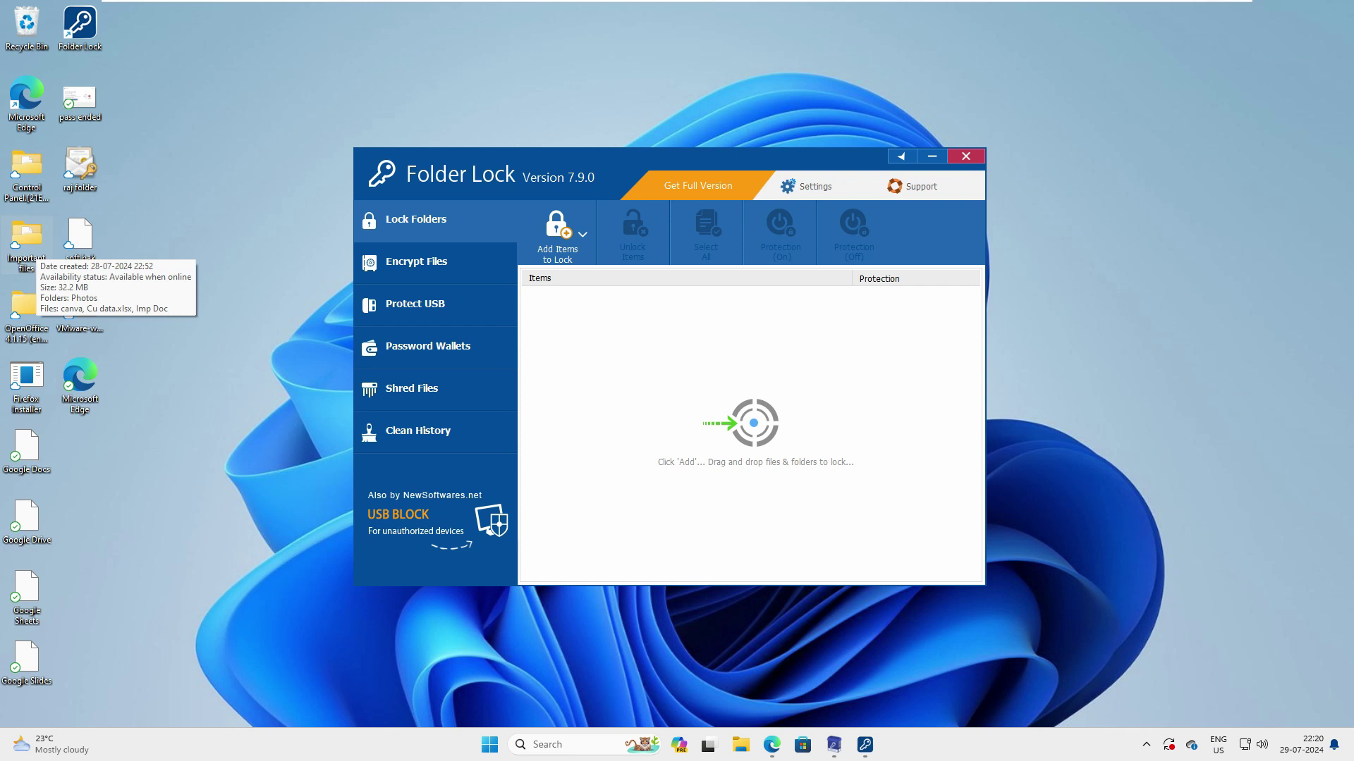
left_click(557, 233)
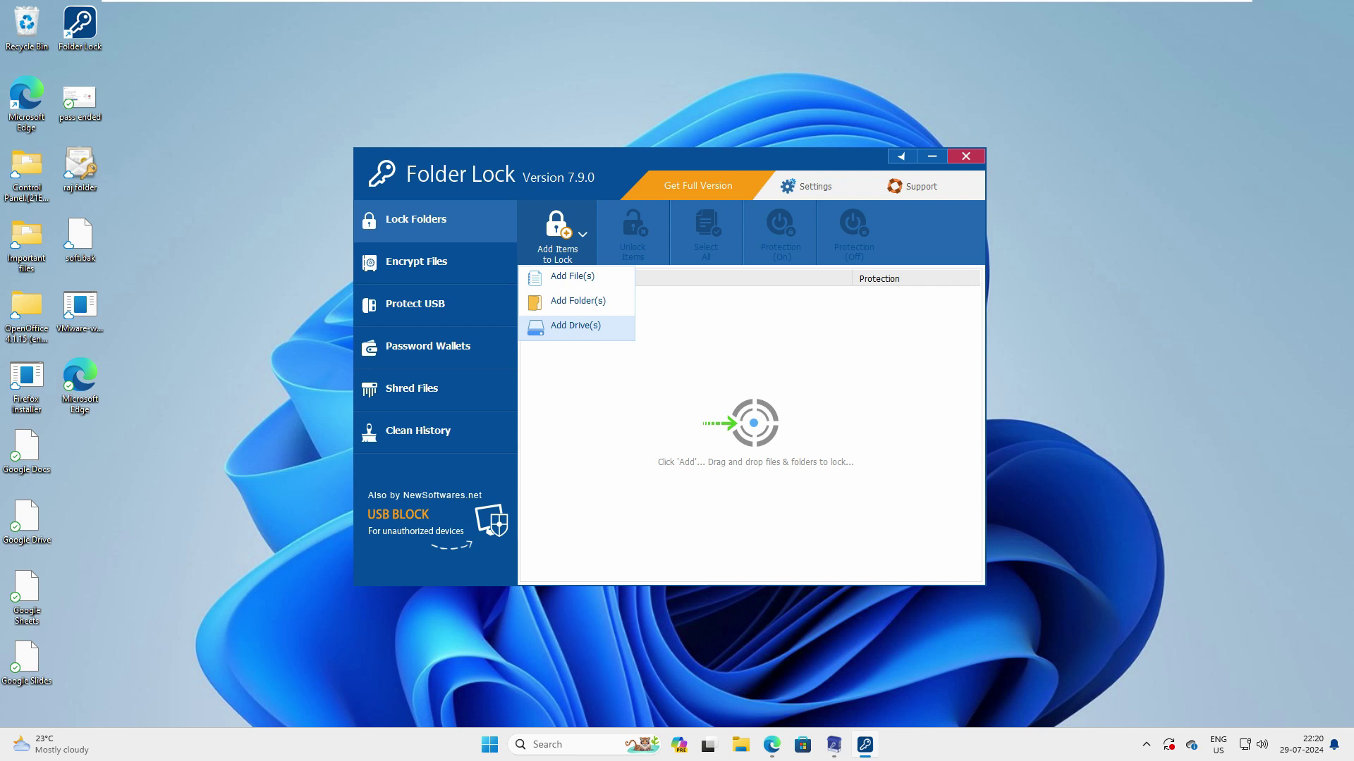
left_click(571, 277)
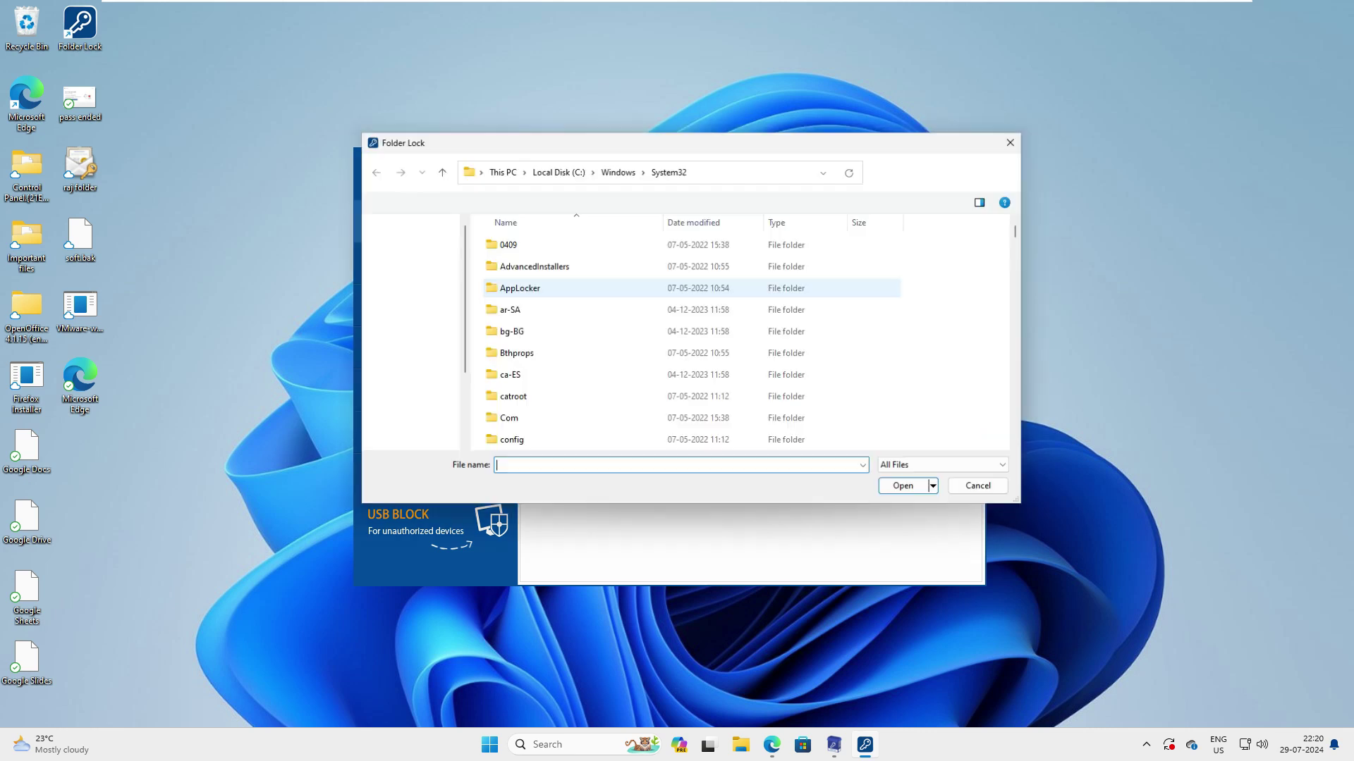
left_click(413, 318)
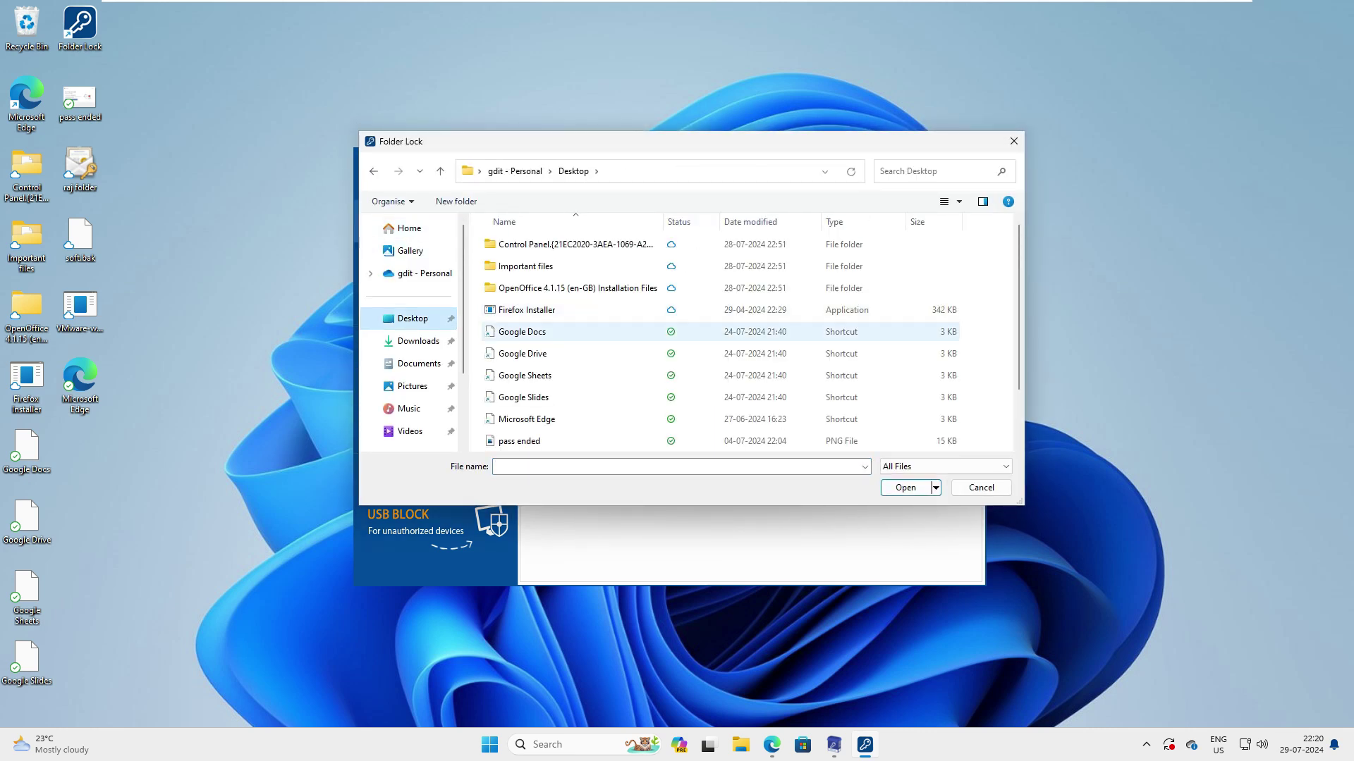
scroll(599, 331, "down", 1)
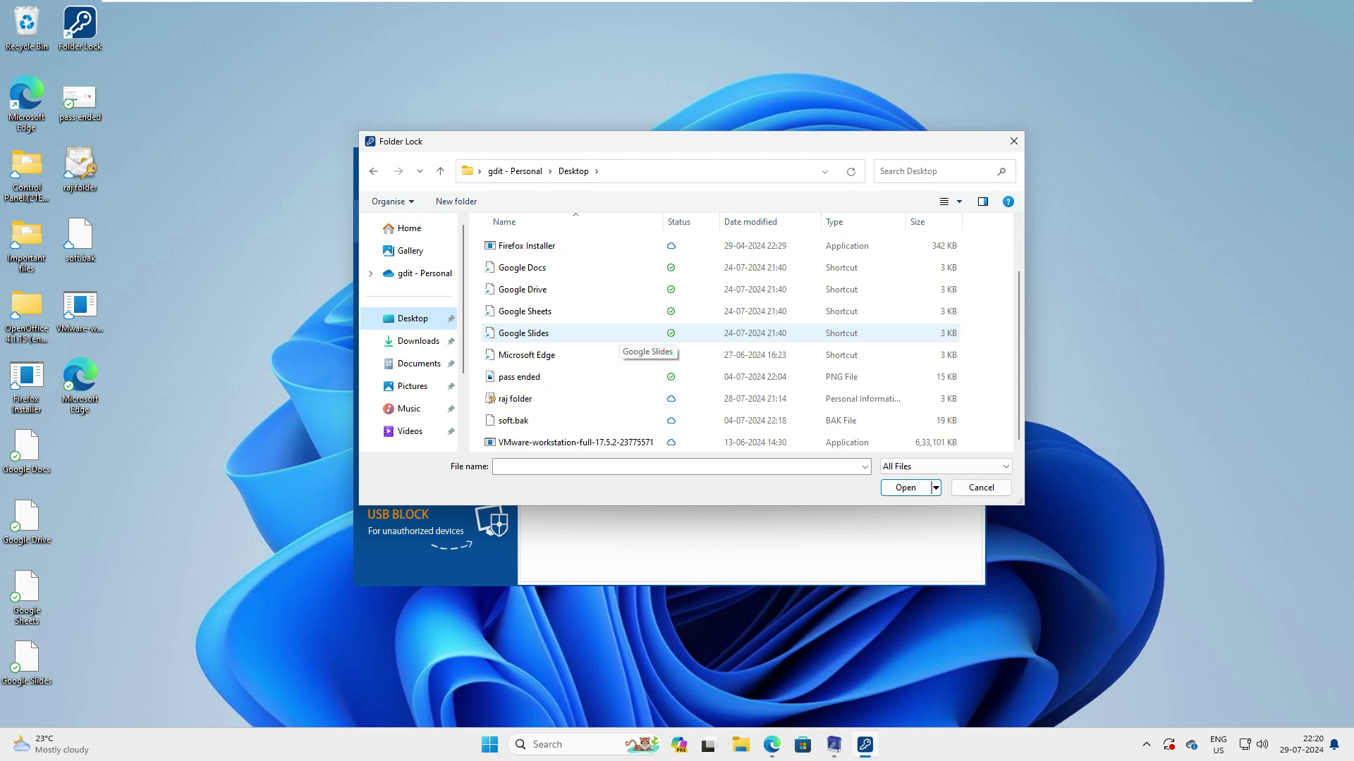
left_click(599, 376)
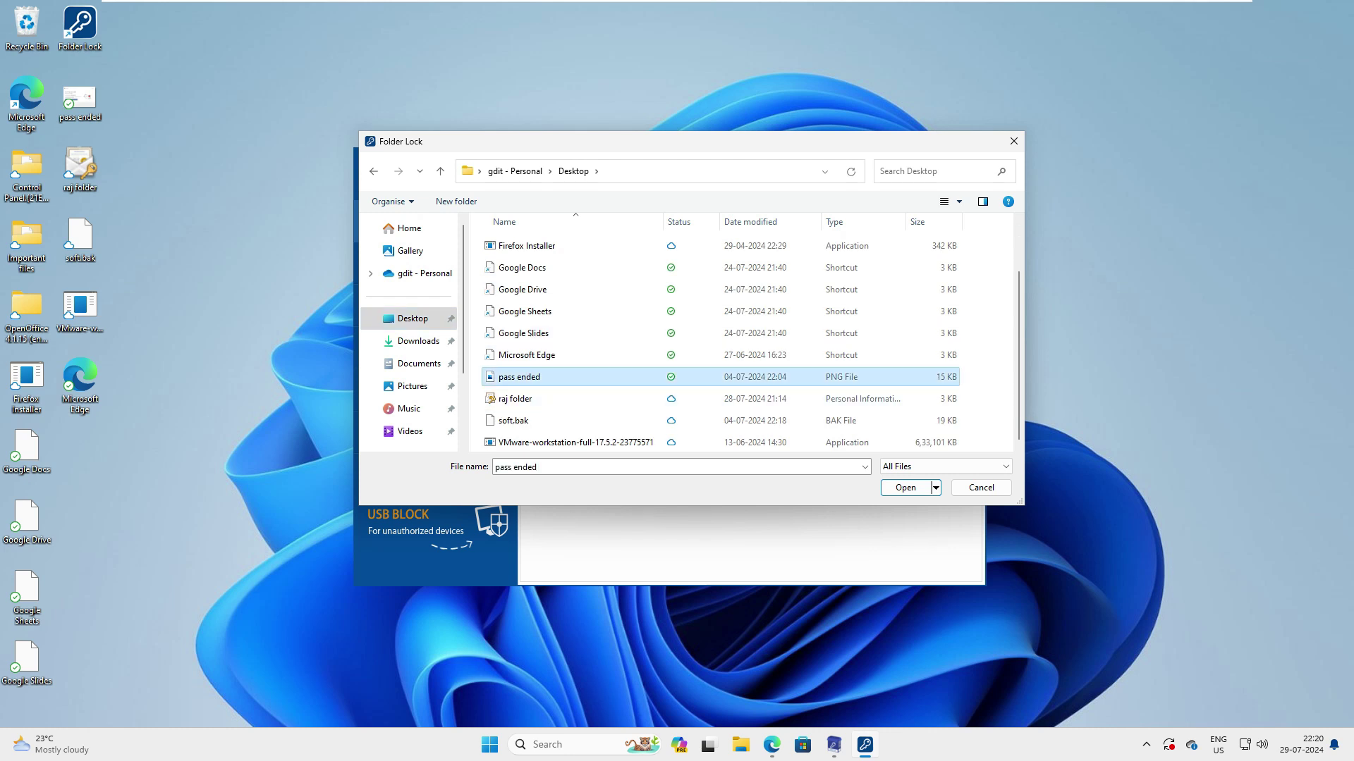
key("Return")
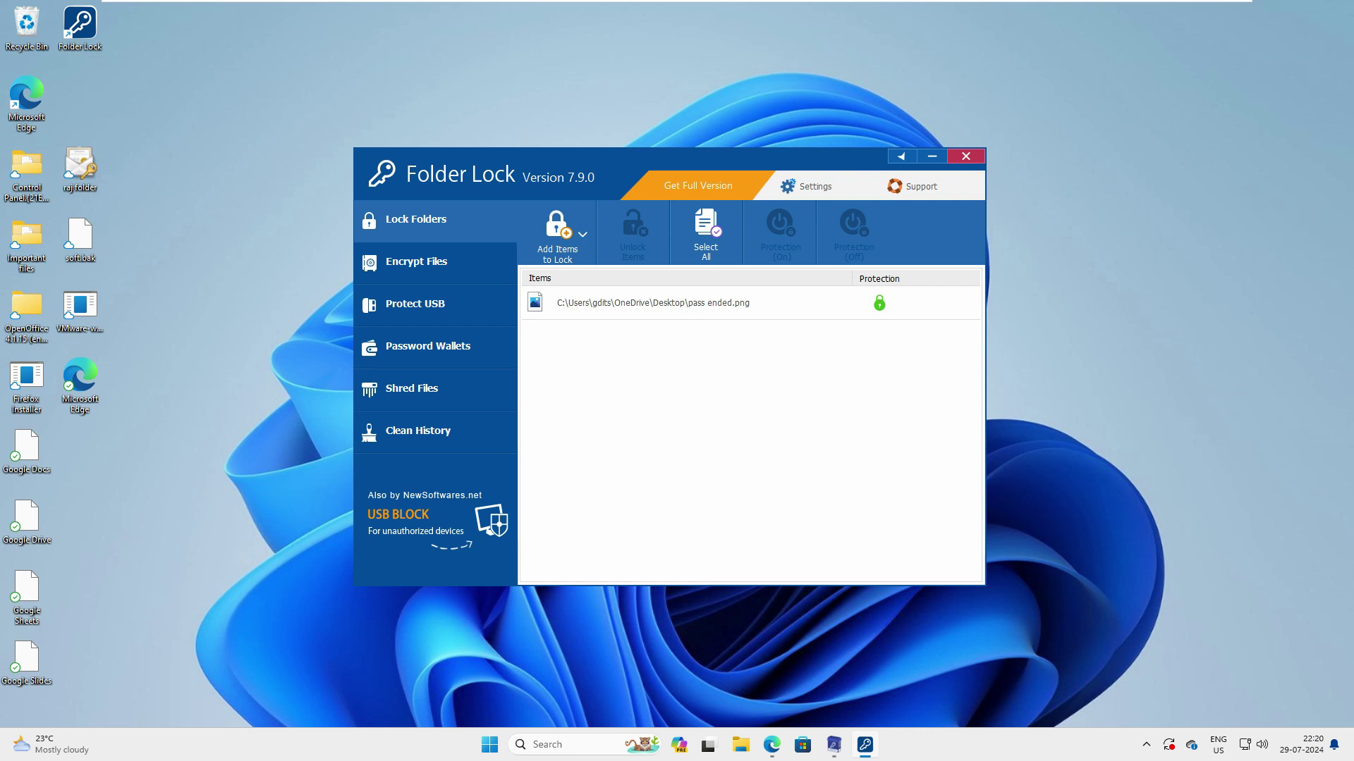
Unlock pass ended.png to clear it from the list, and cancel the Add Drive selection
left_click(746, 303)
right_click(746, 303)
left_click(767, 312)
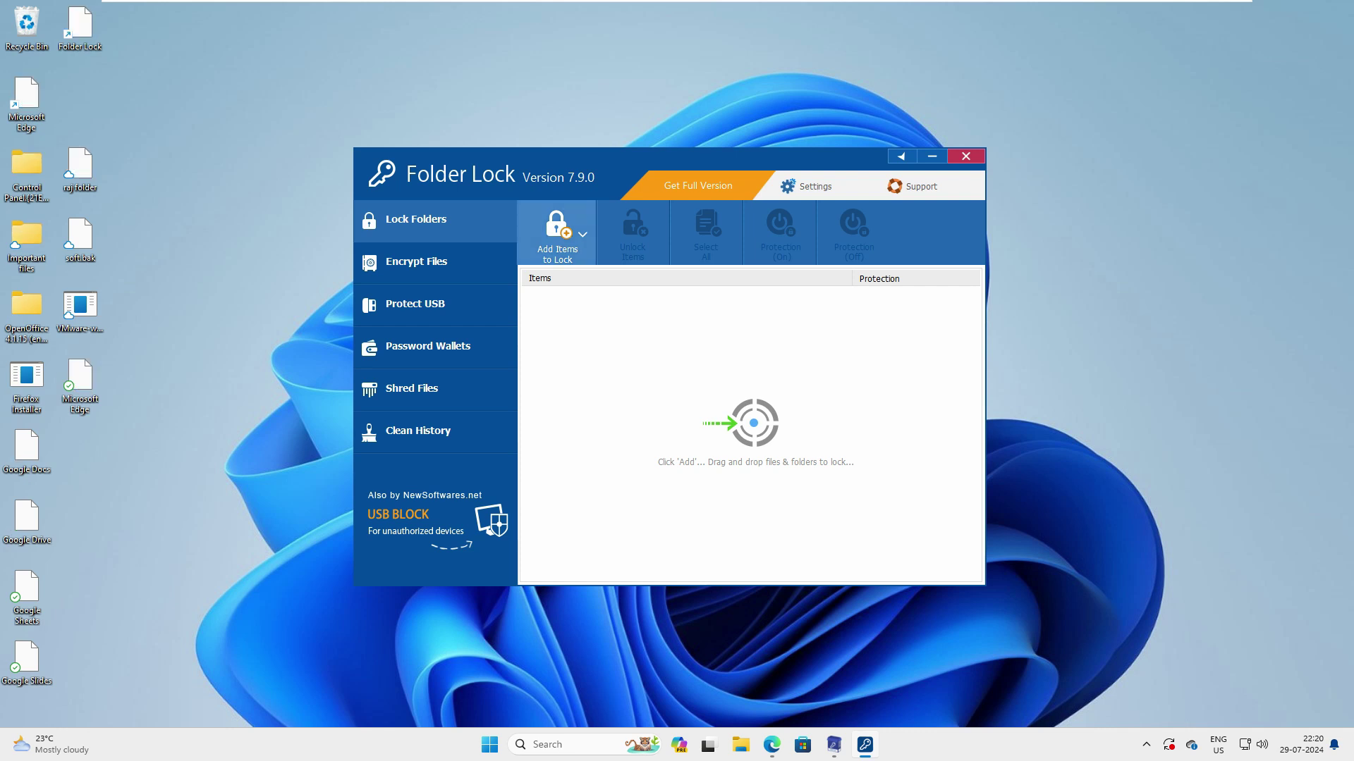
left_click(557, 233)
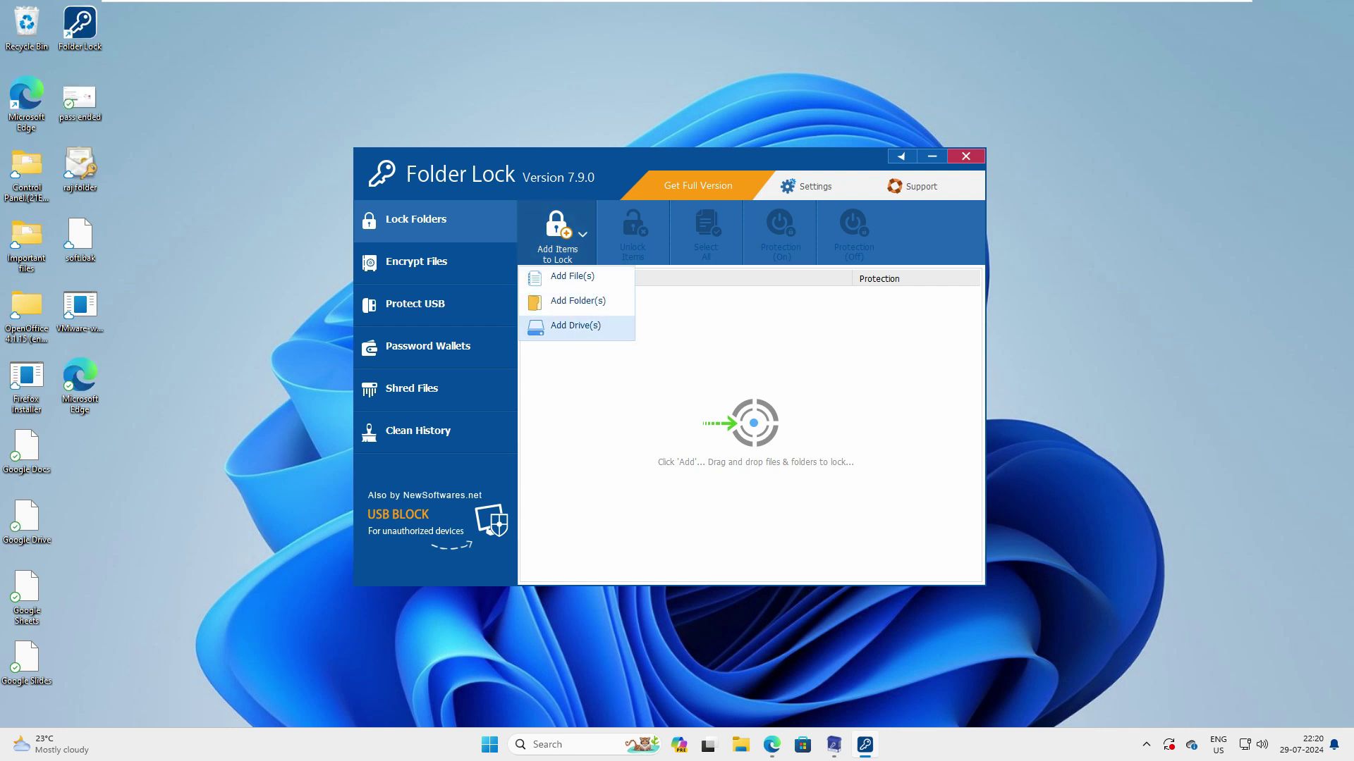
left_click(575, 326)
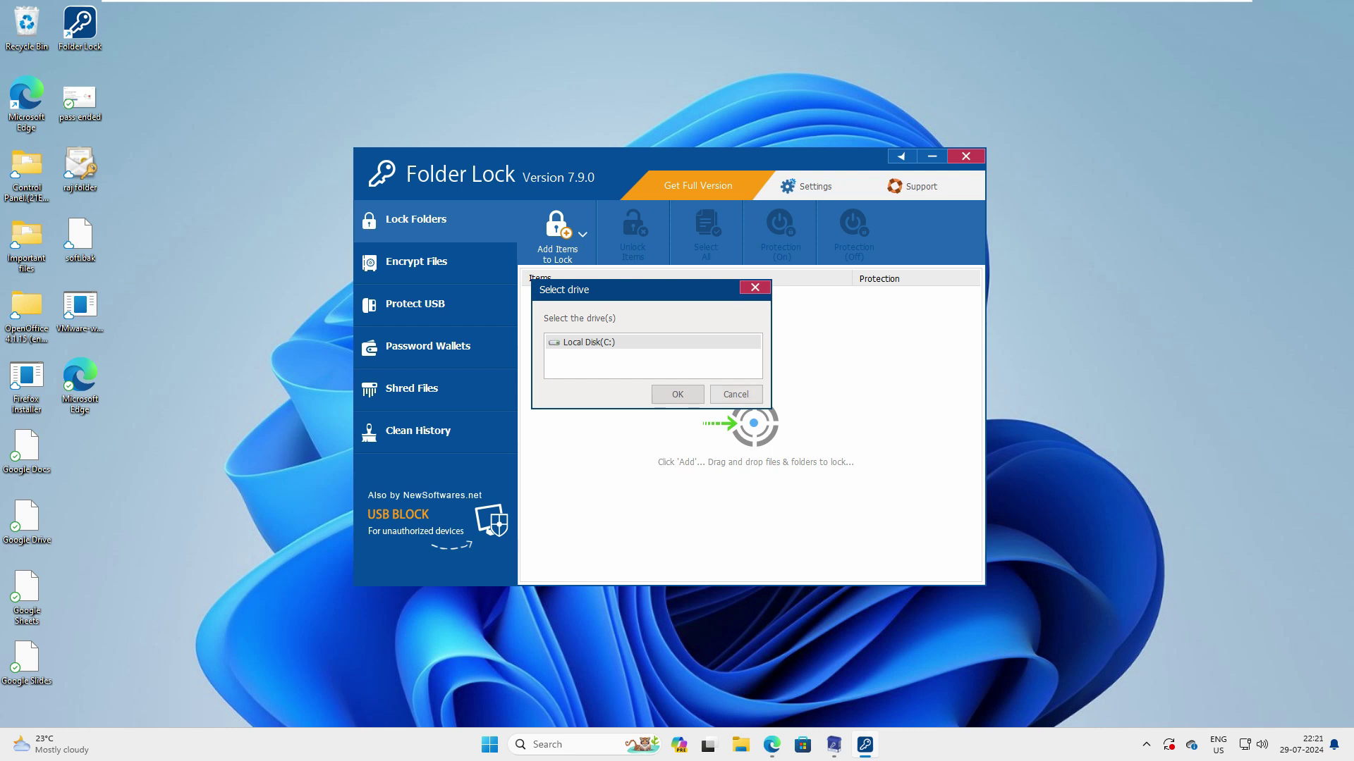
left_click(735, 394)
Lock the Desktop folder 'Important files' via Add Folder(s)
left_click(557, 233)
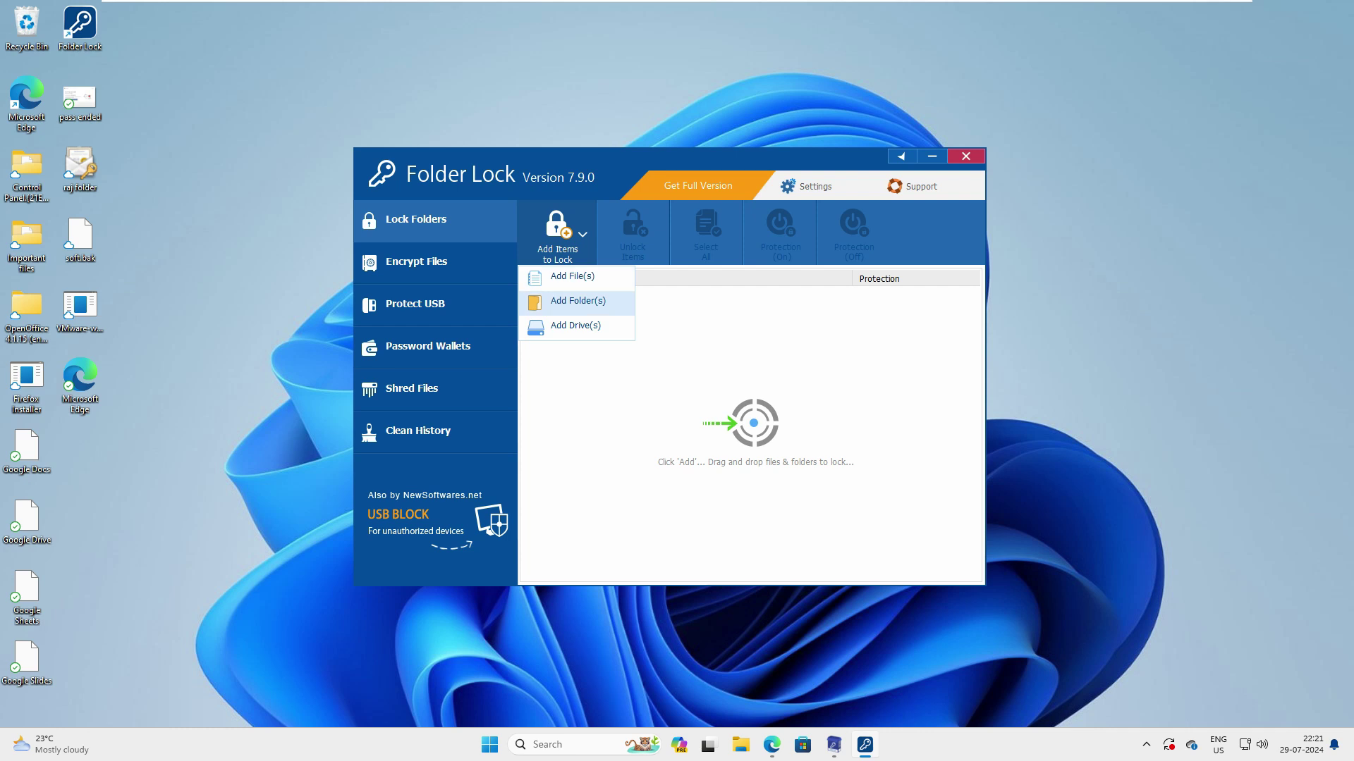
left_click(578, 301)
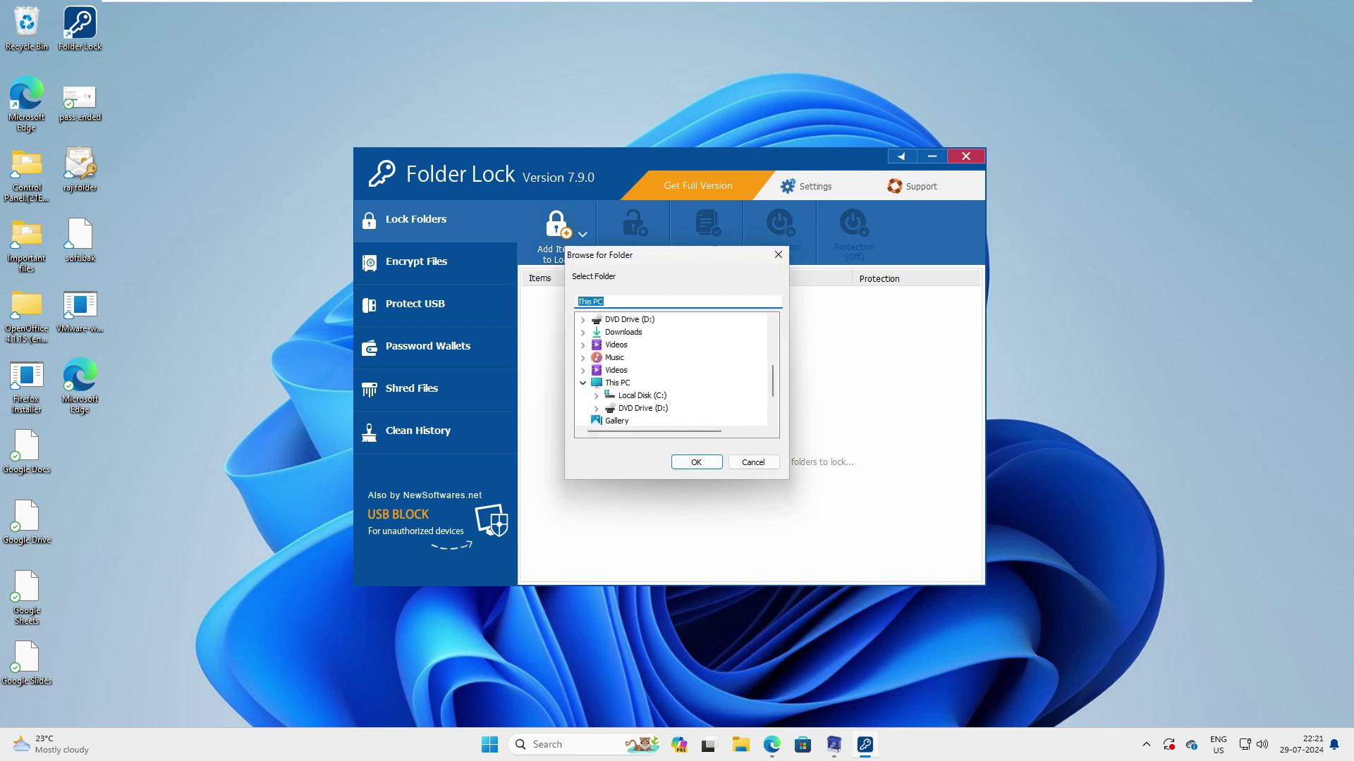
scroll(675, 370, "down", 1)
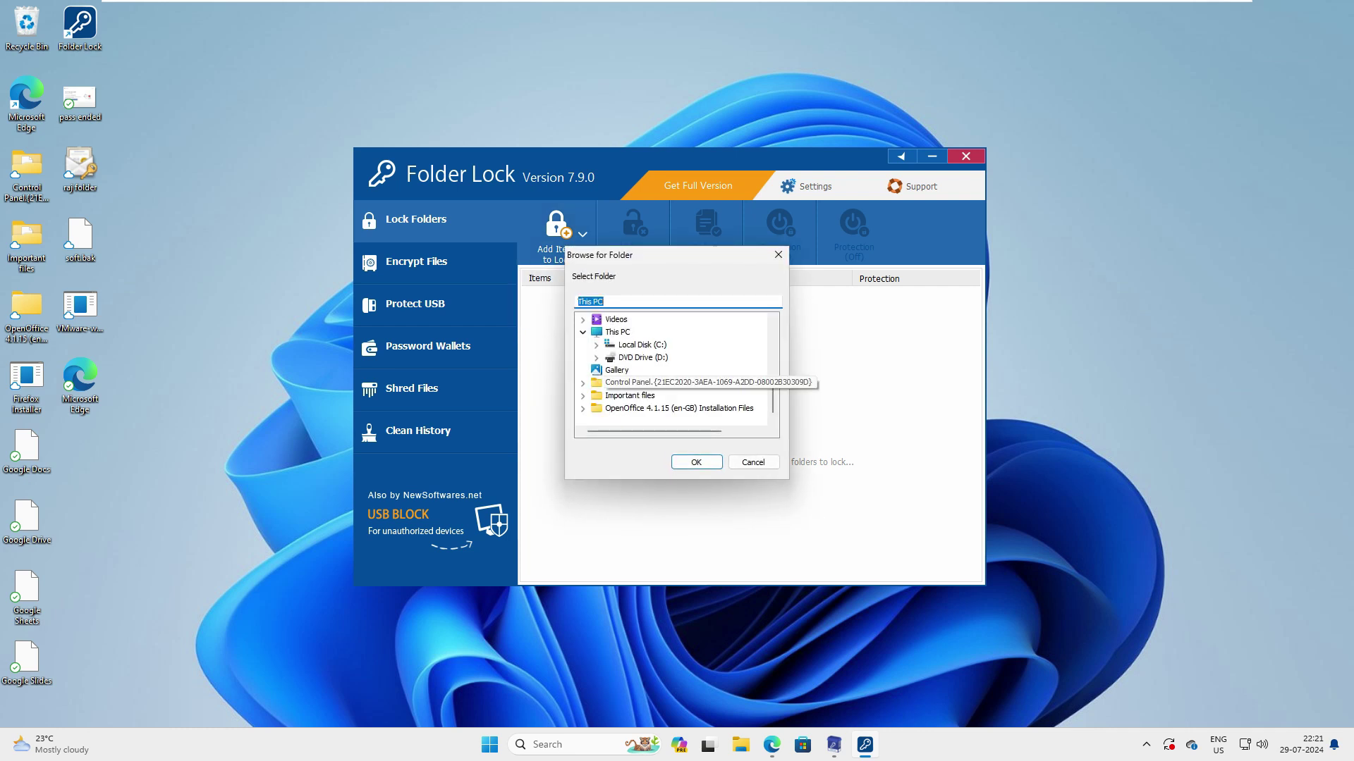
scroll(676, 370, "up", 3)
left_click(619, 332)
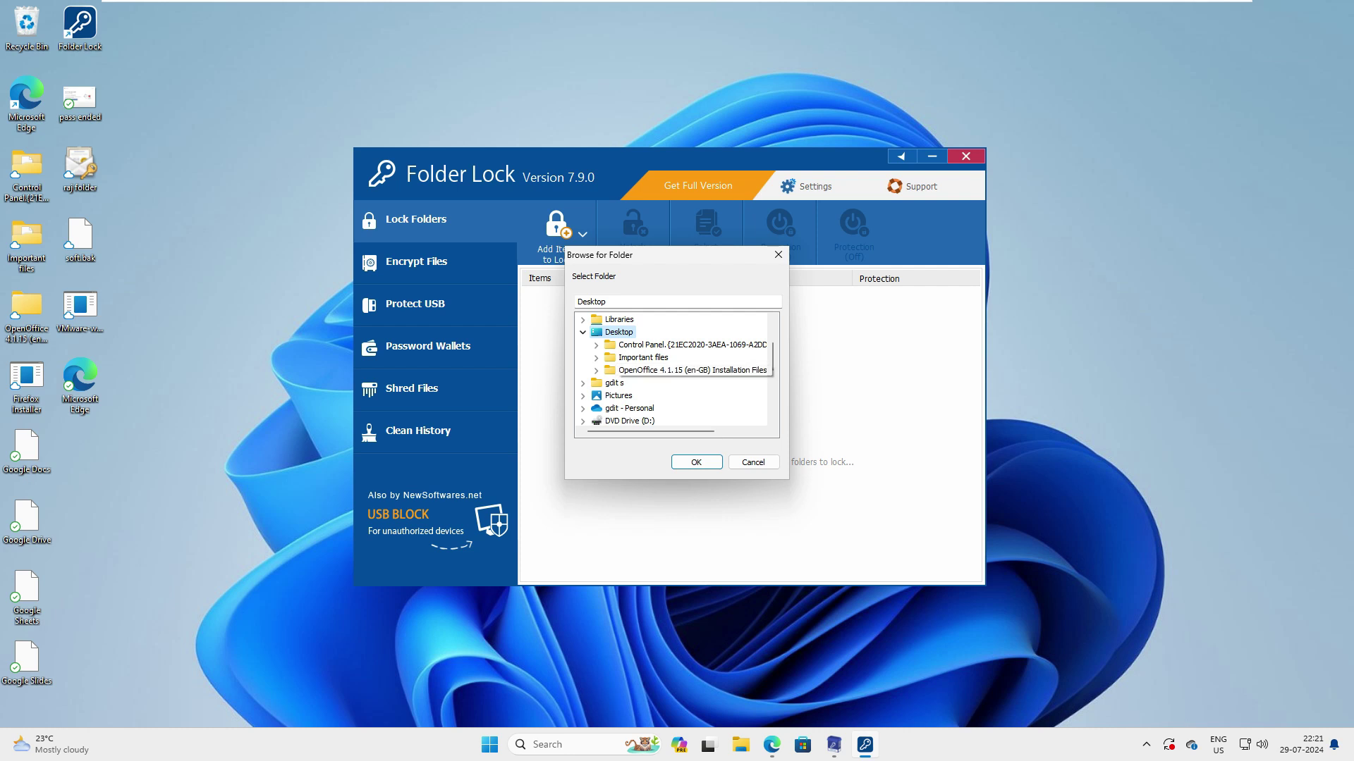
left_click(643, 357)
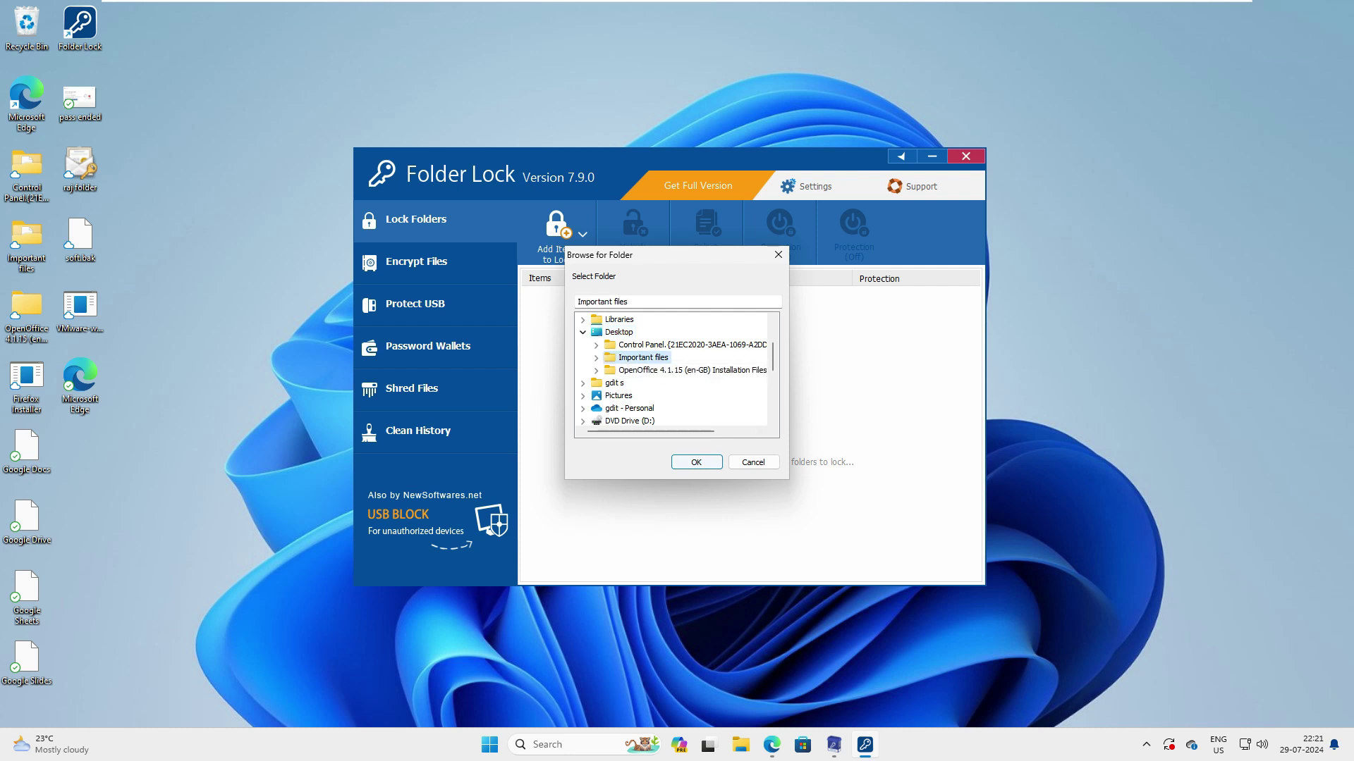
left_click(696, 462)
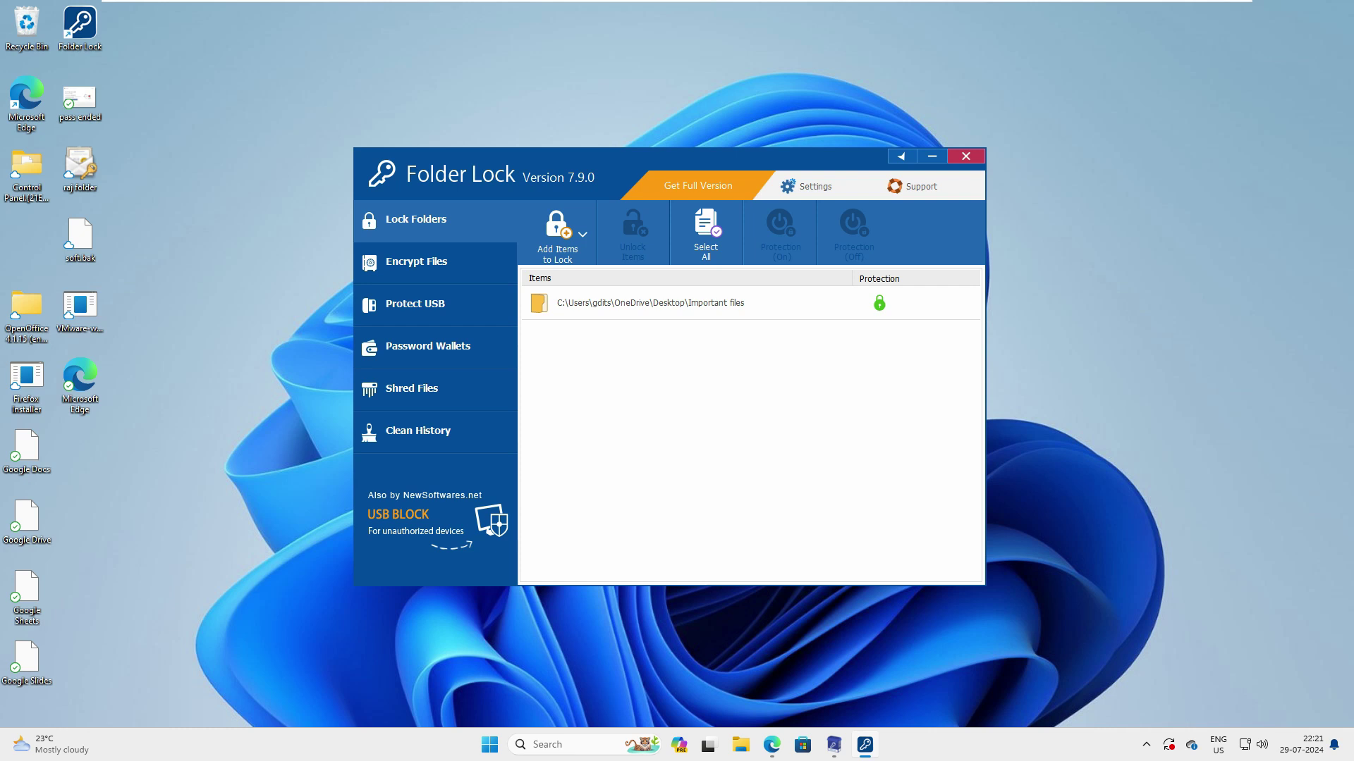
Close Folder Lock and open File Explorer maximized with the details pane shown
left_click(965, 156)
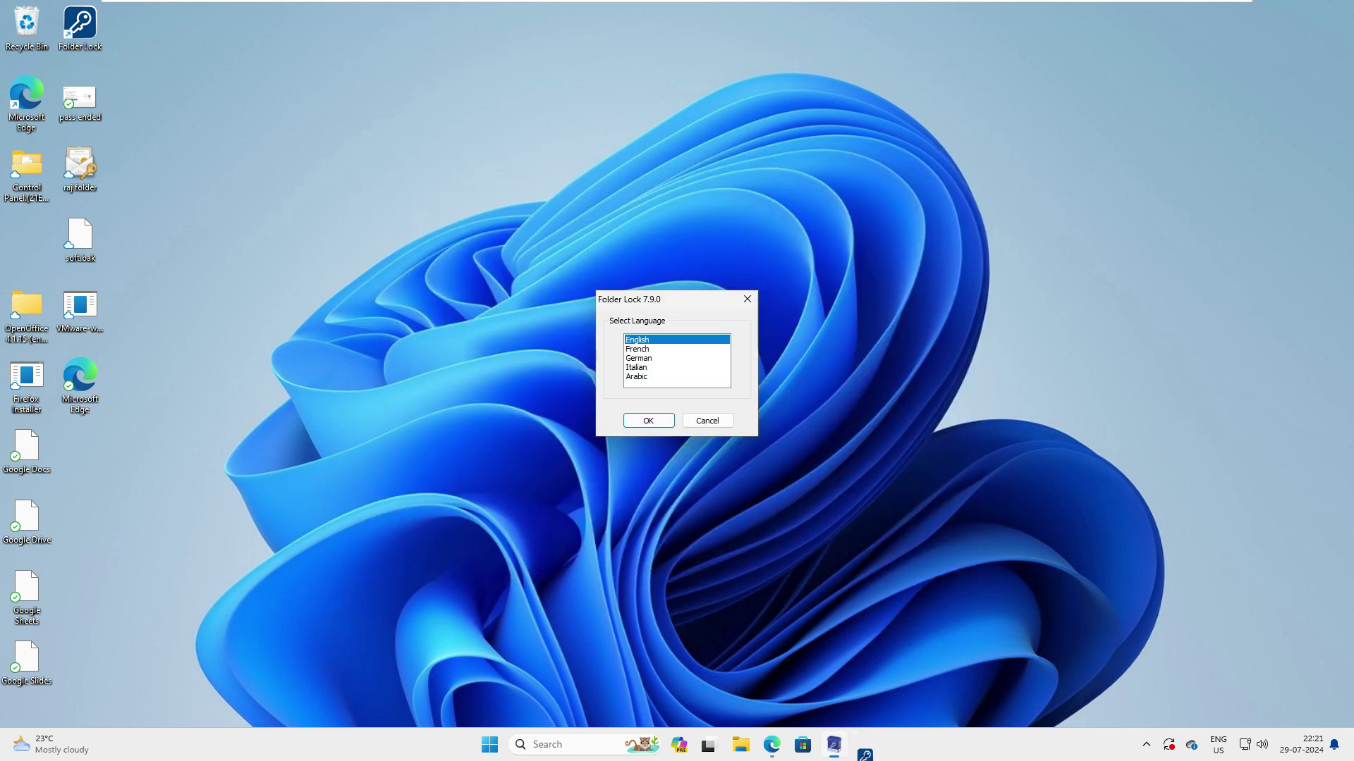
key("Return")
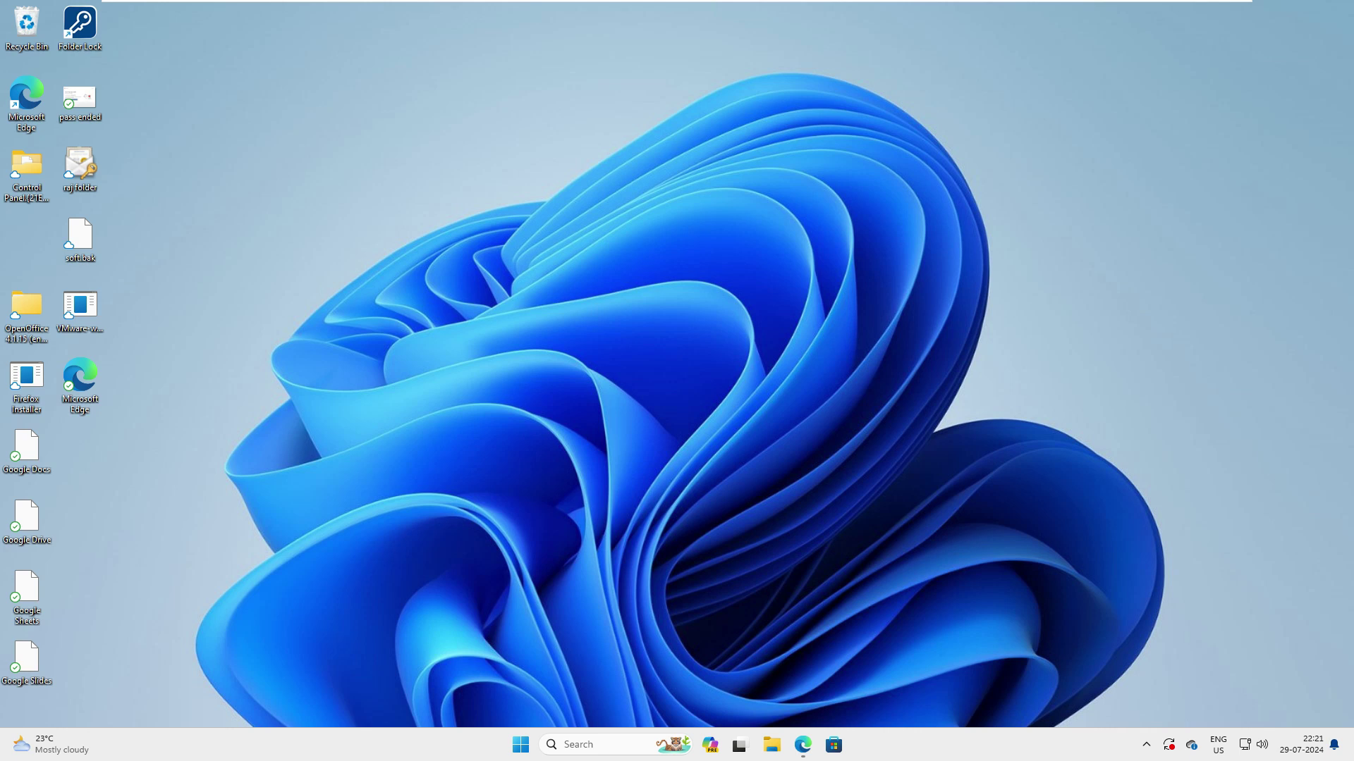
key("super+e")
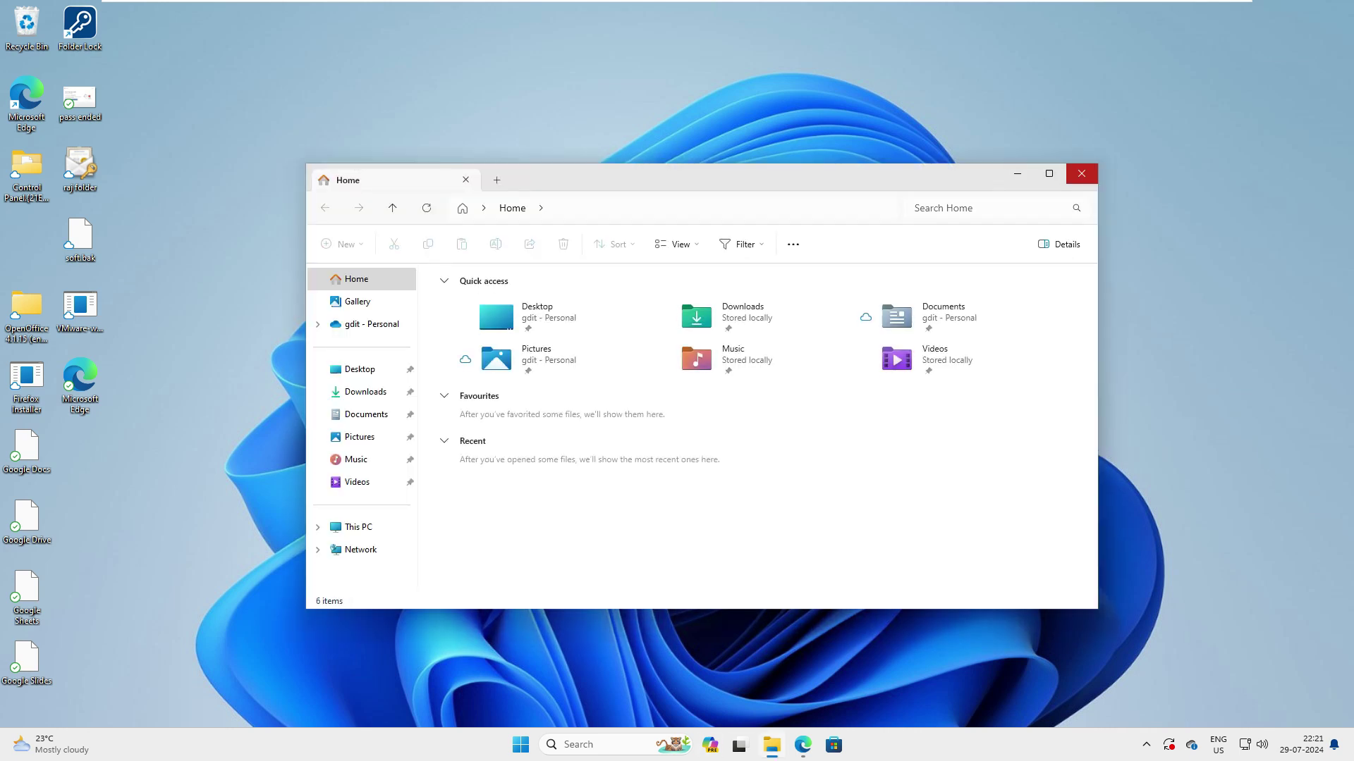
left_click(1082, 174)
key("super+e")
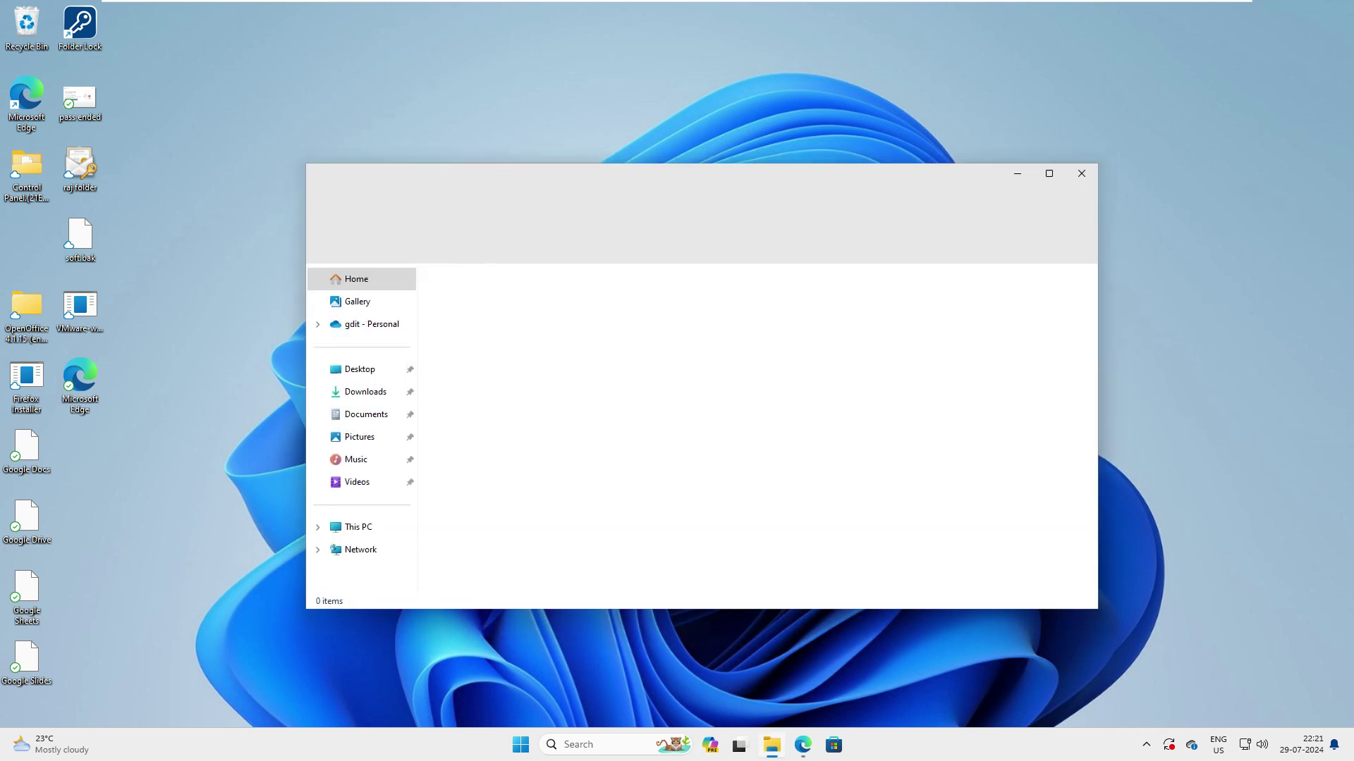
key("super+Up")
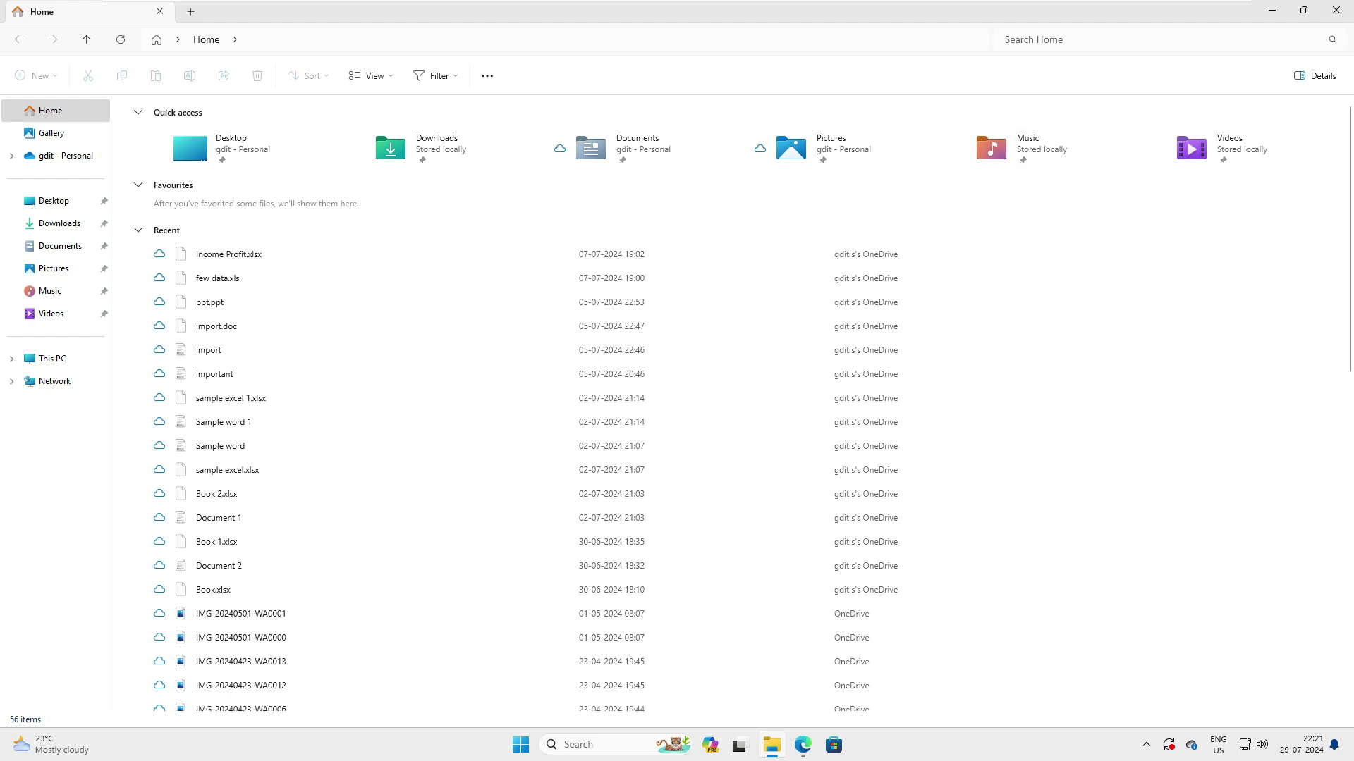
key("alt+shift+p")
Enable 'Show hidden files, folders and drives' in Folder Options, then relaunch Folder Lock
left_click(209, 344)
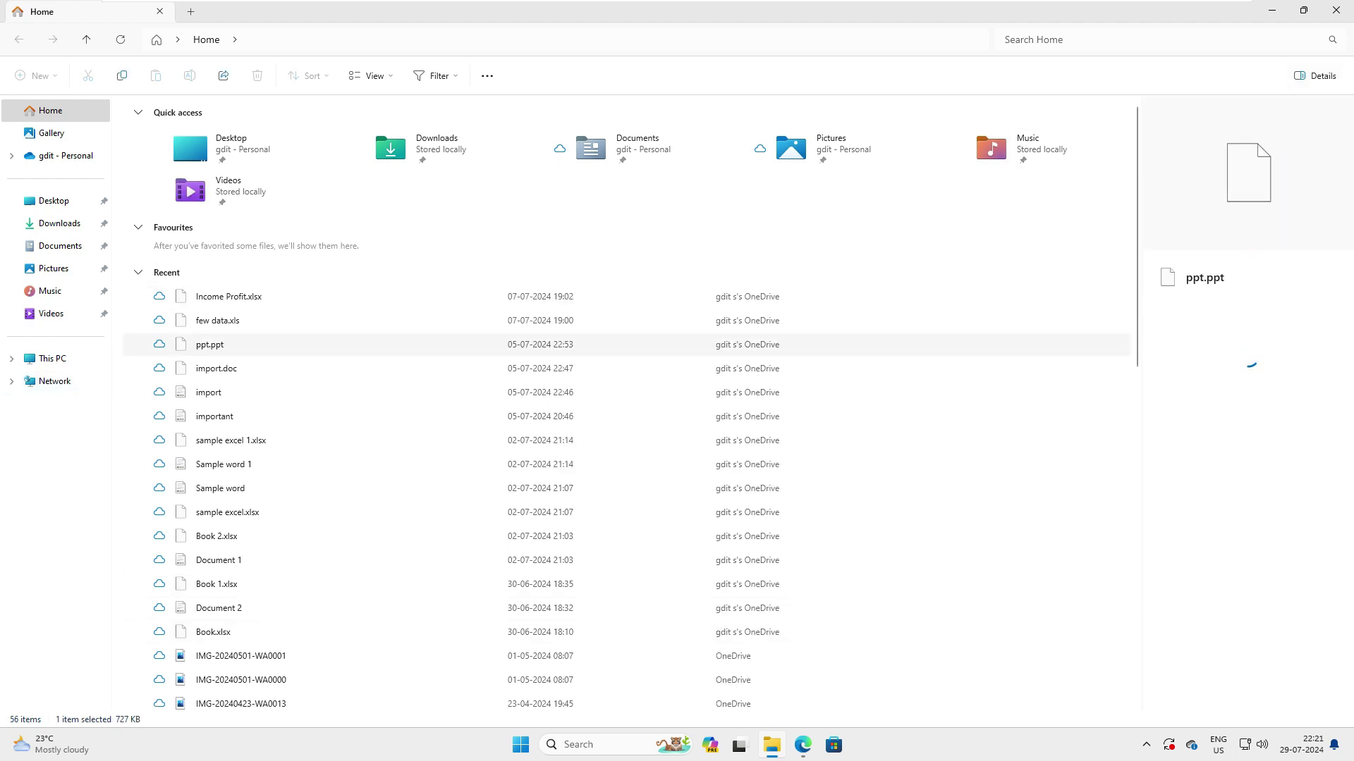
left_click(487, 75)
left_click(423, 305)
left_click(69, 141)
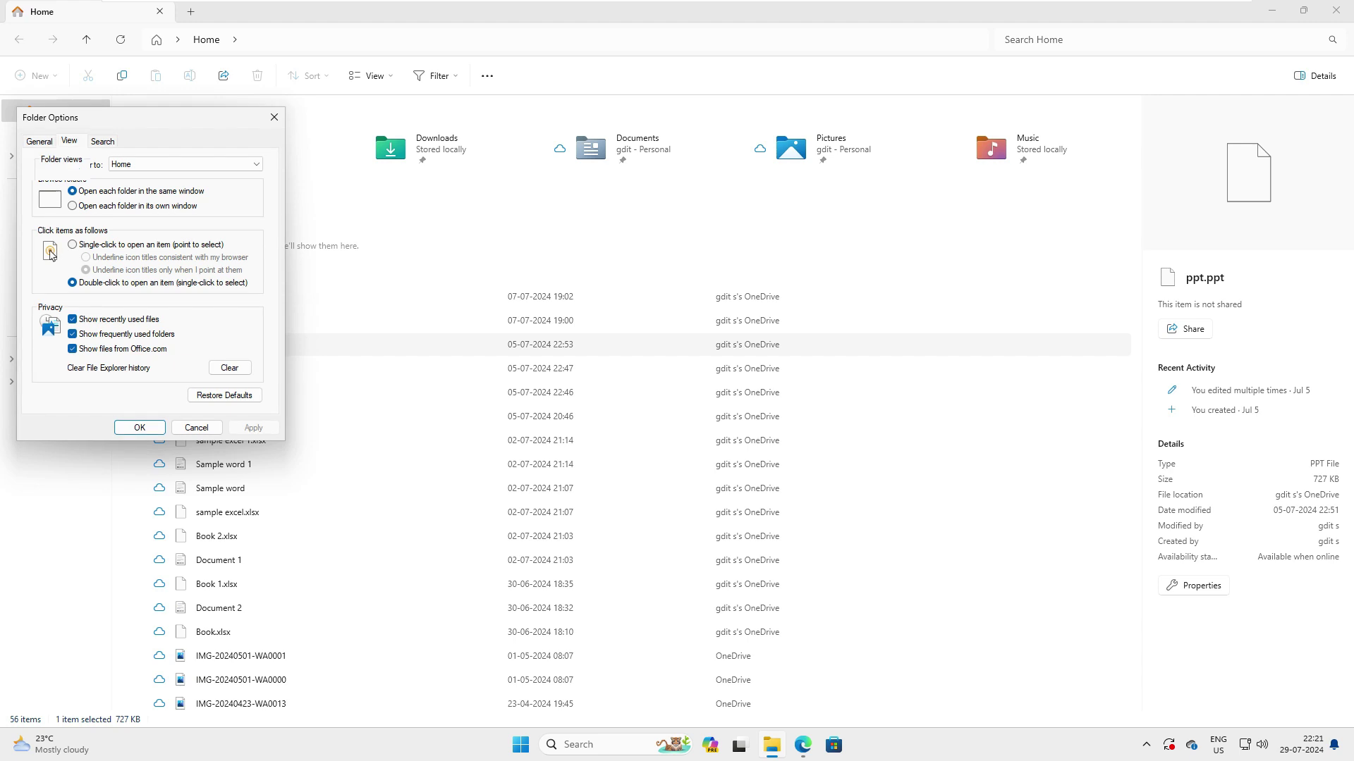
left_click(138, 337)
key("Return")
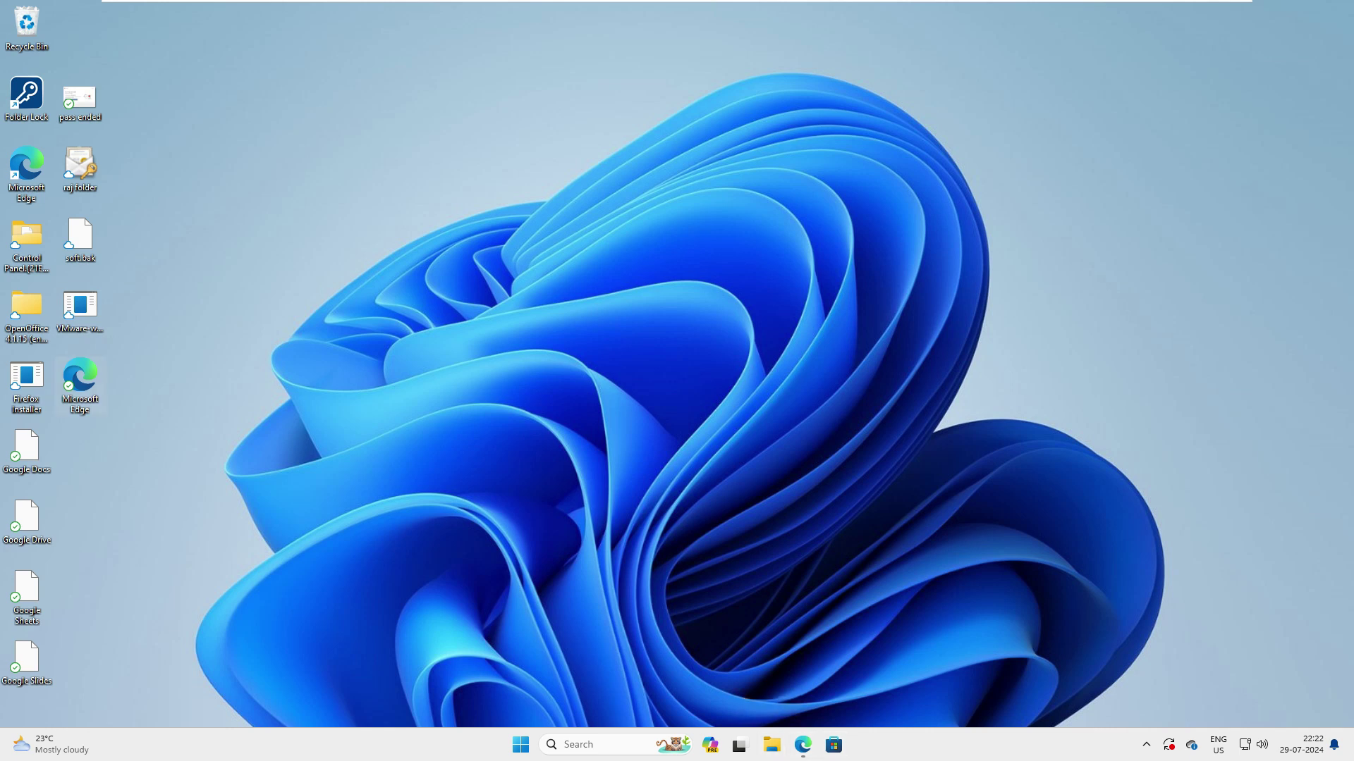
double_click(26, 95)
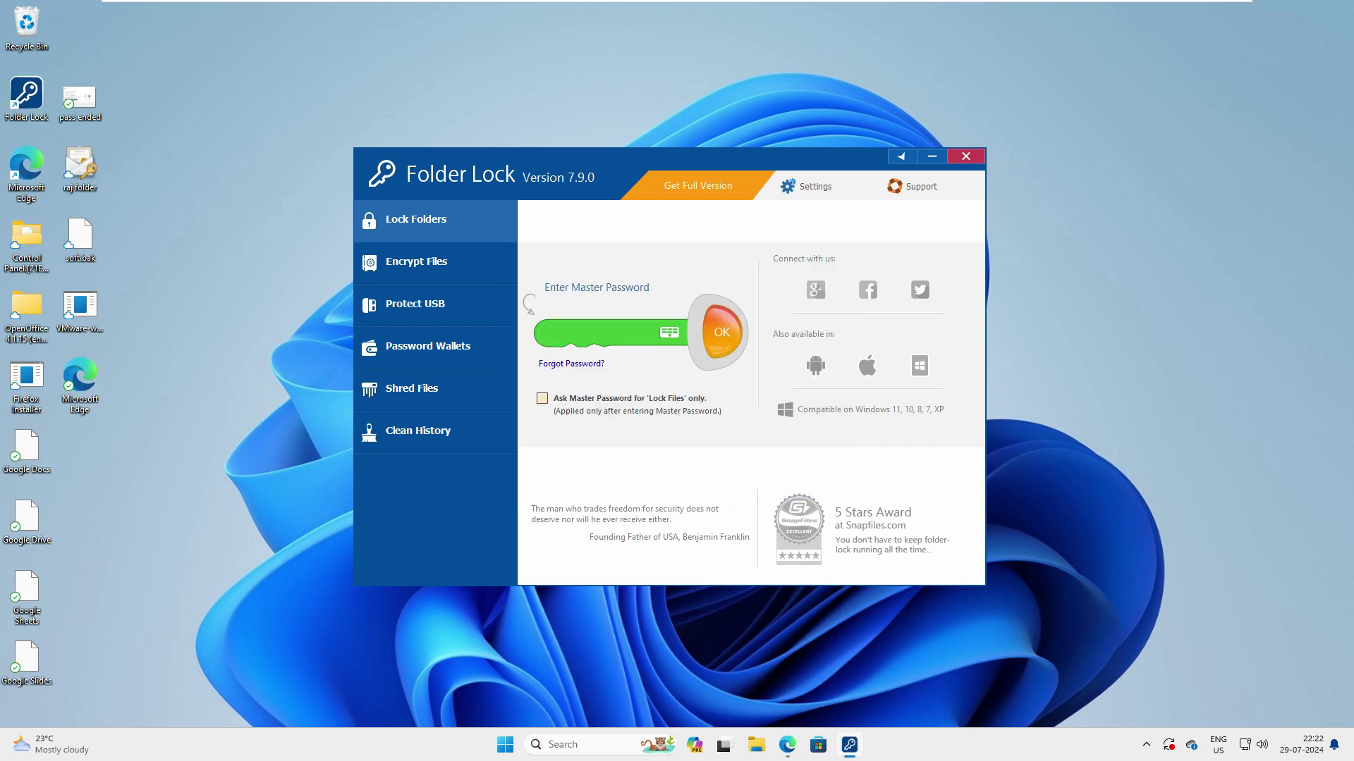
Sign in with the master password, unlock 'Important files', and open it from the desktop to check its 4 items
key("Return")
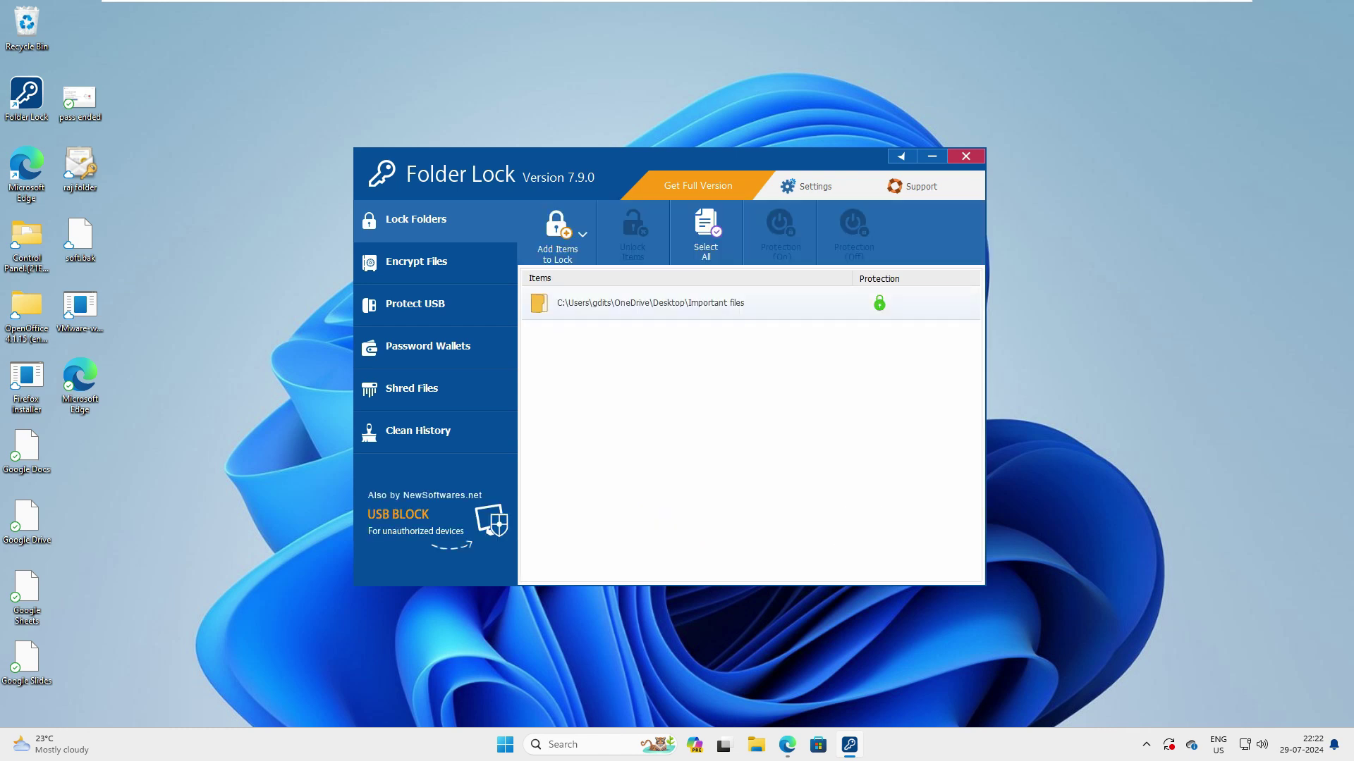
right_click(627, 302)
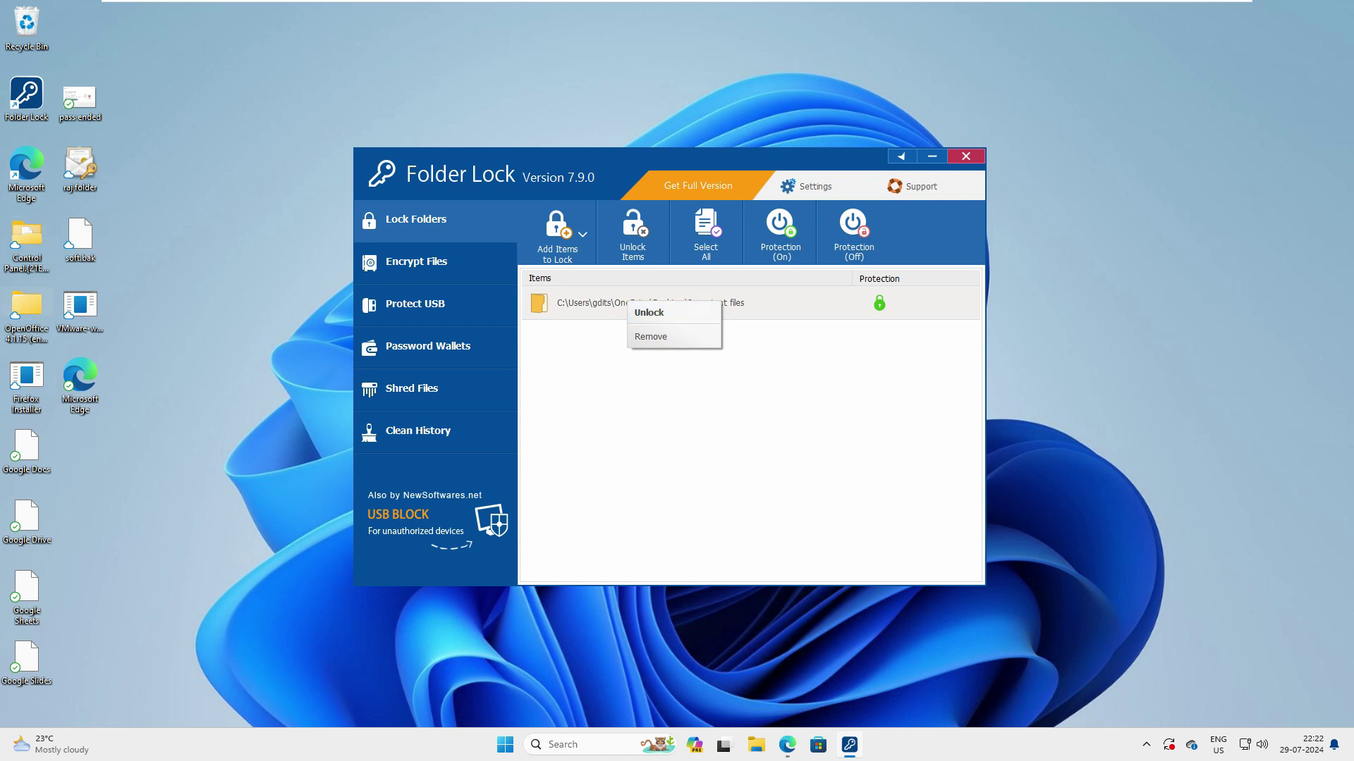
key("Return")
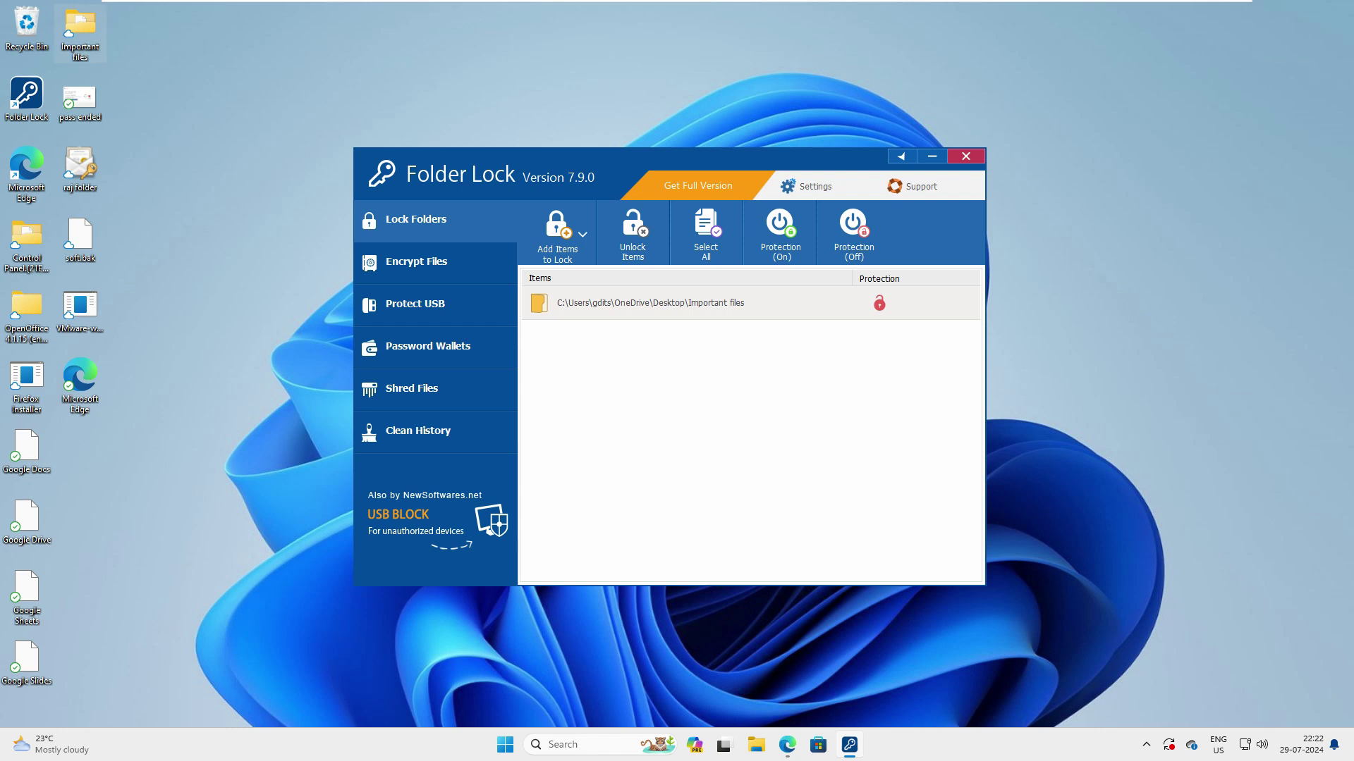
double_click(79, 30)
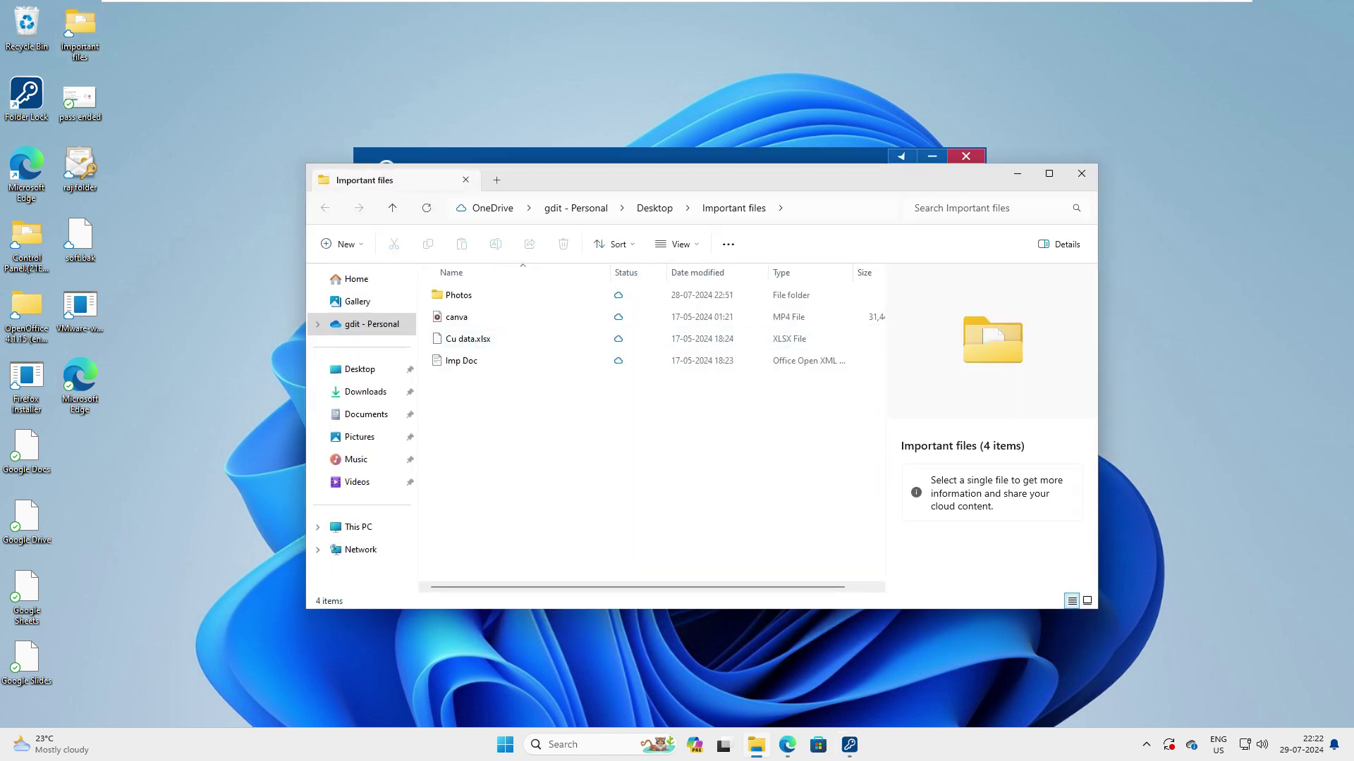
left_click(1081, 174)
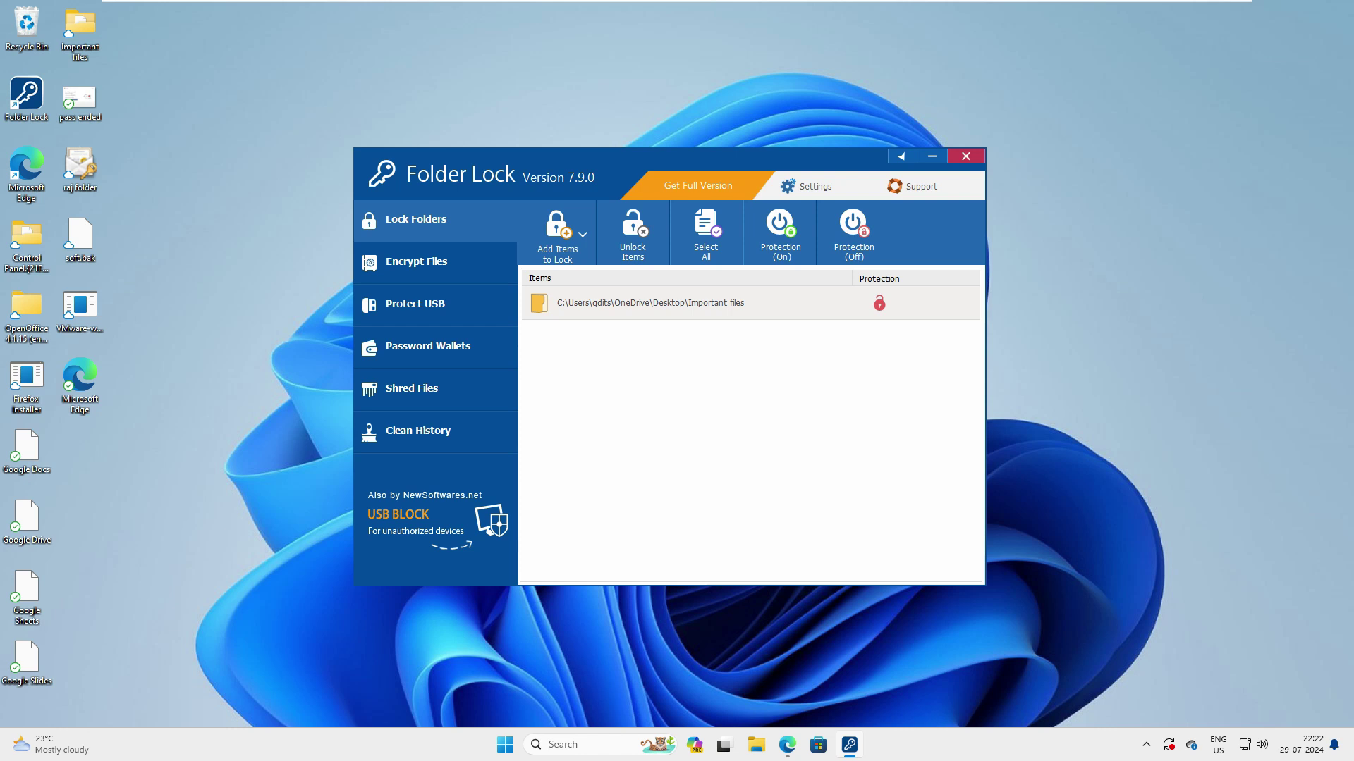
Lock the OpenOffice installation files folder via Add Folder(s)
left_click(558, 232)
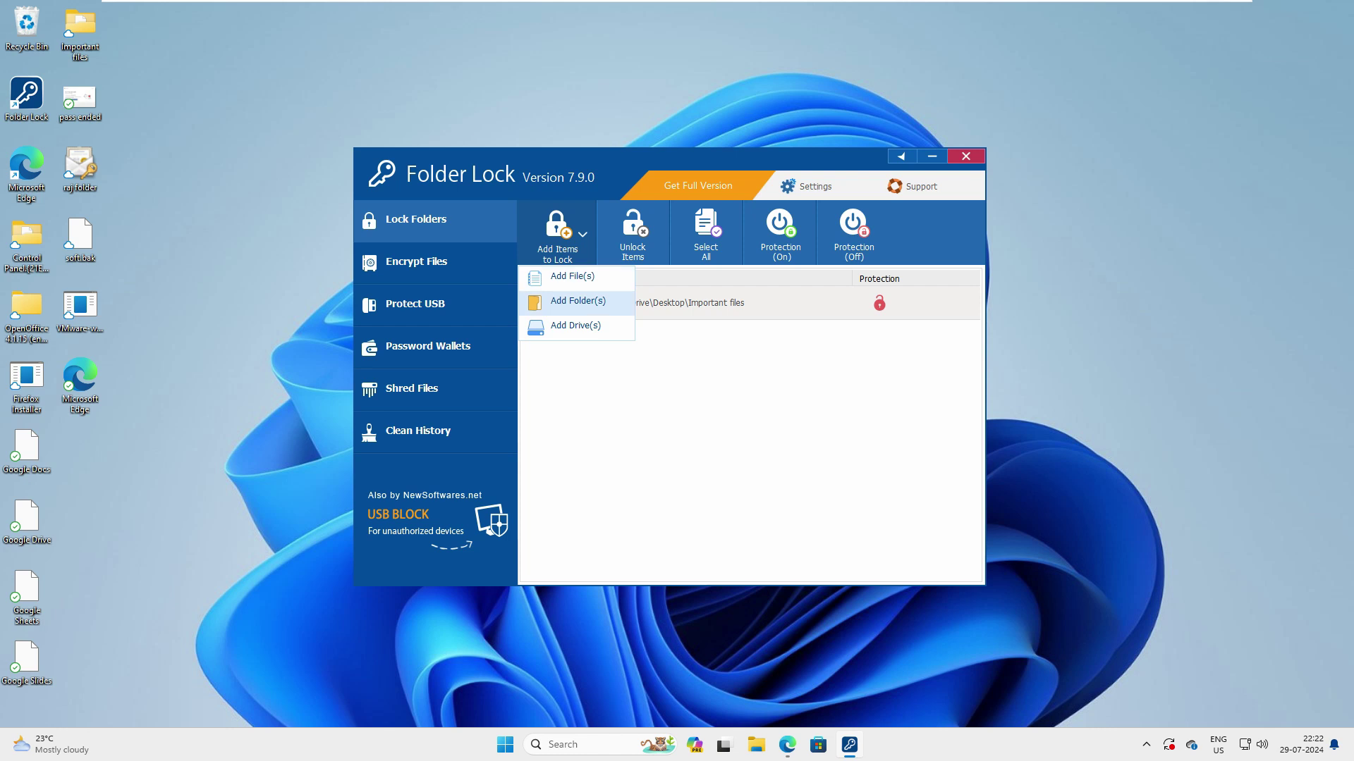
left_click(578, 301)
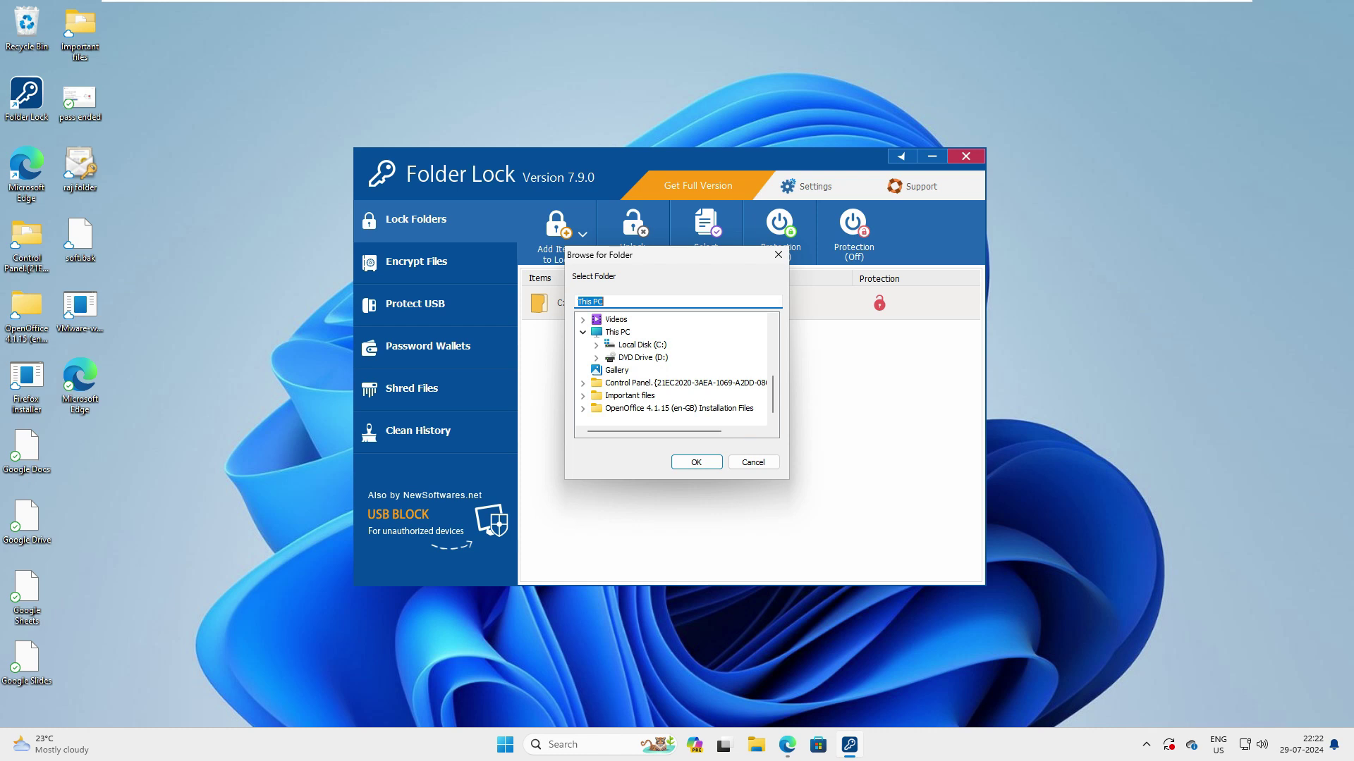
left_click(678, 408)
left_click(696, 462)
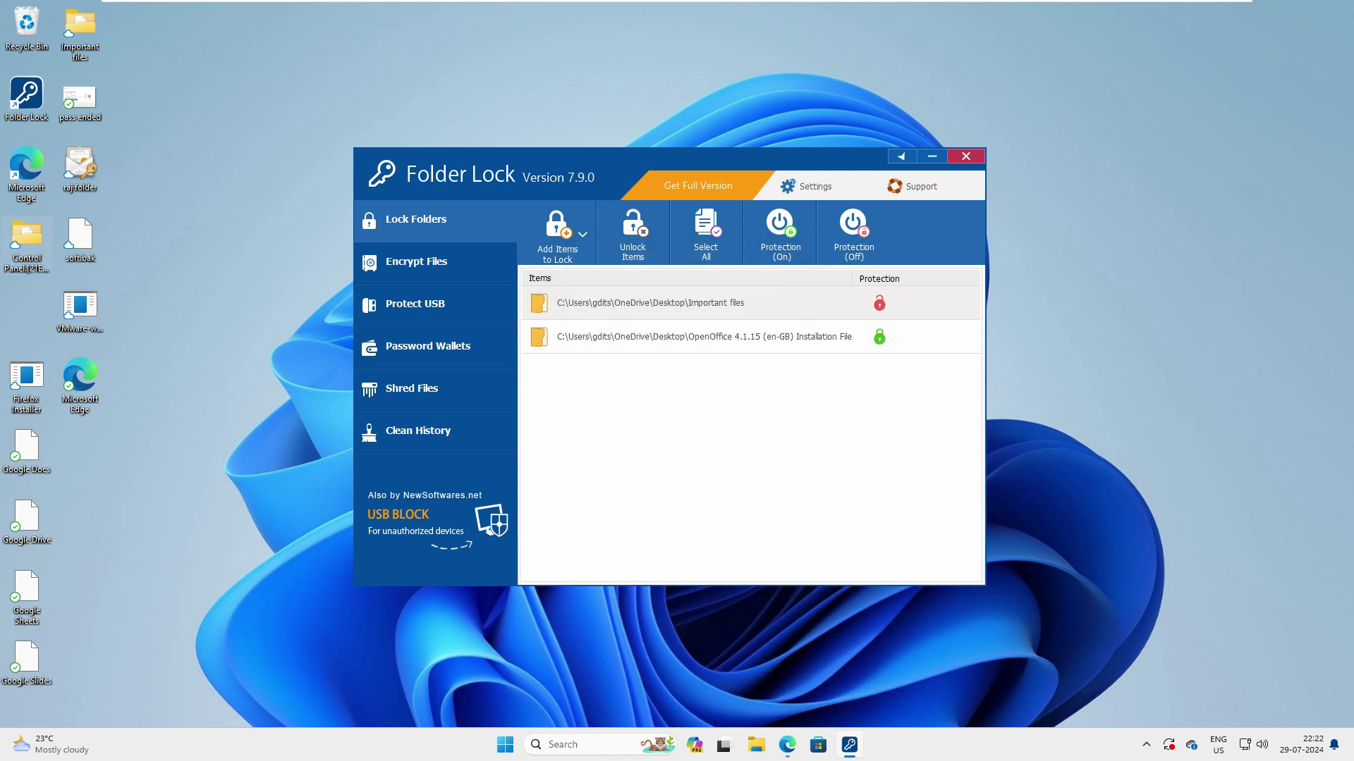
Turn protection off for both locked folders and switch to the Encrypt Files section
right_click(792, 303)
key("Escape")
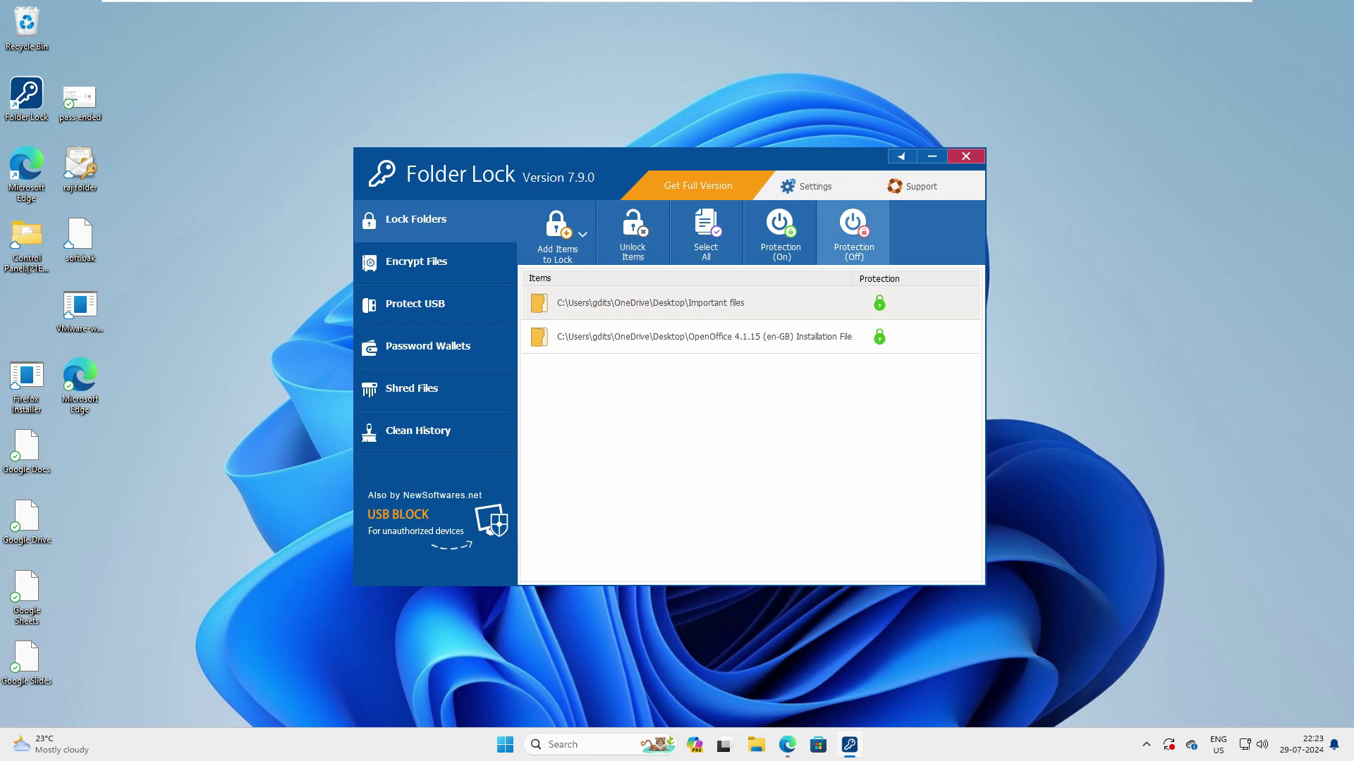
left_click(853, 229)
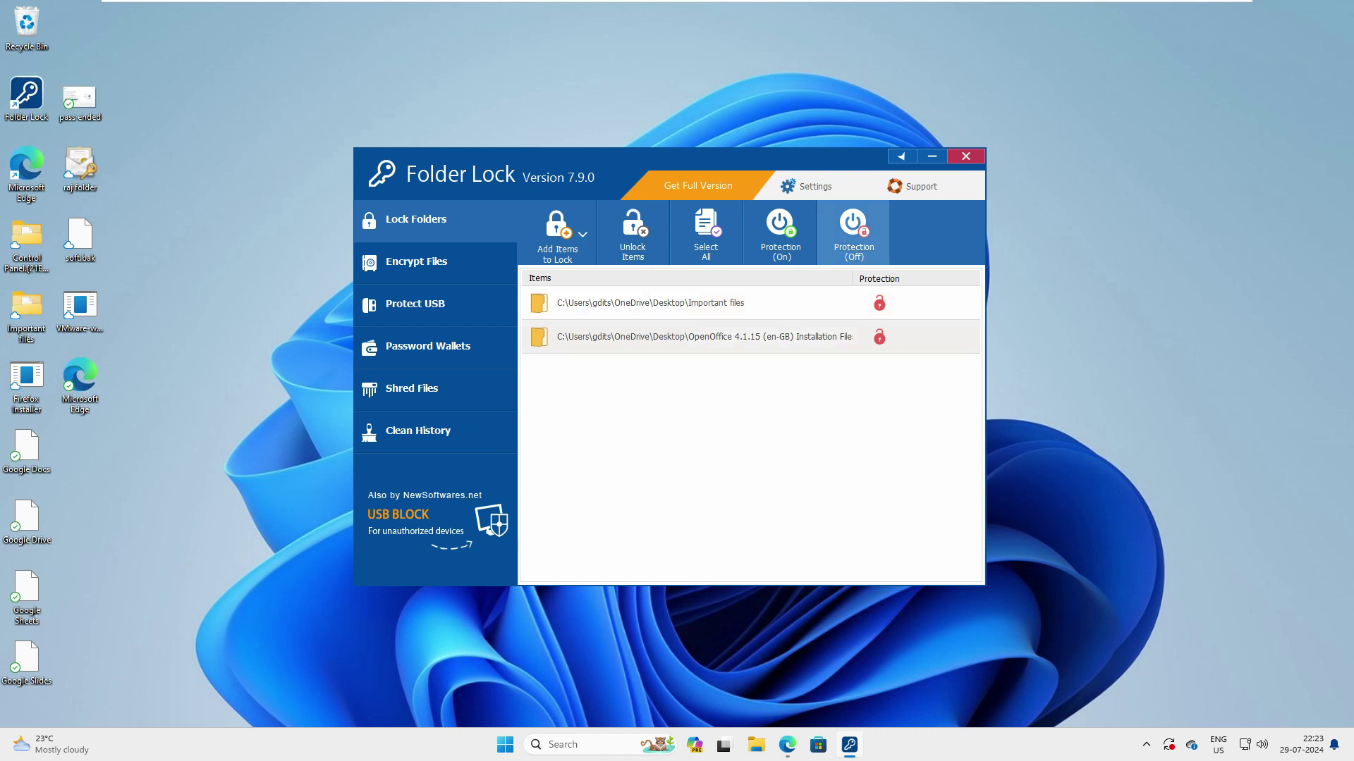
left_click(416, 262)
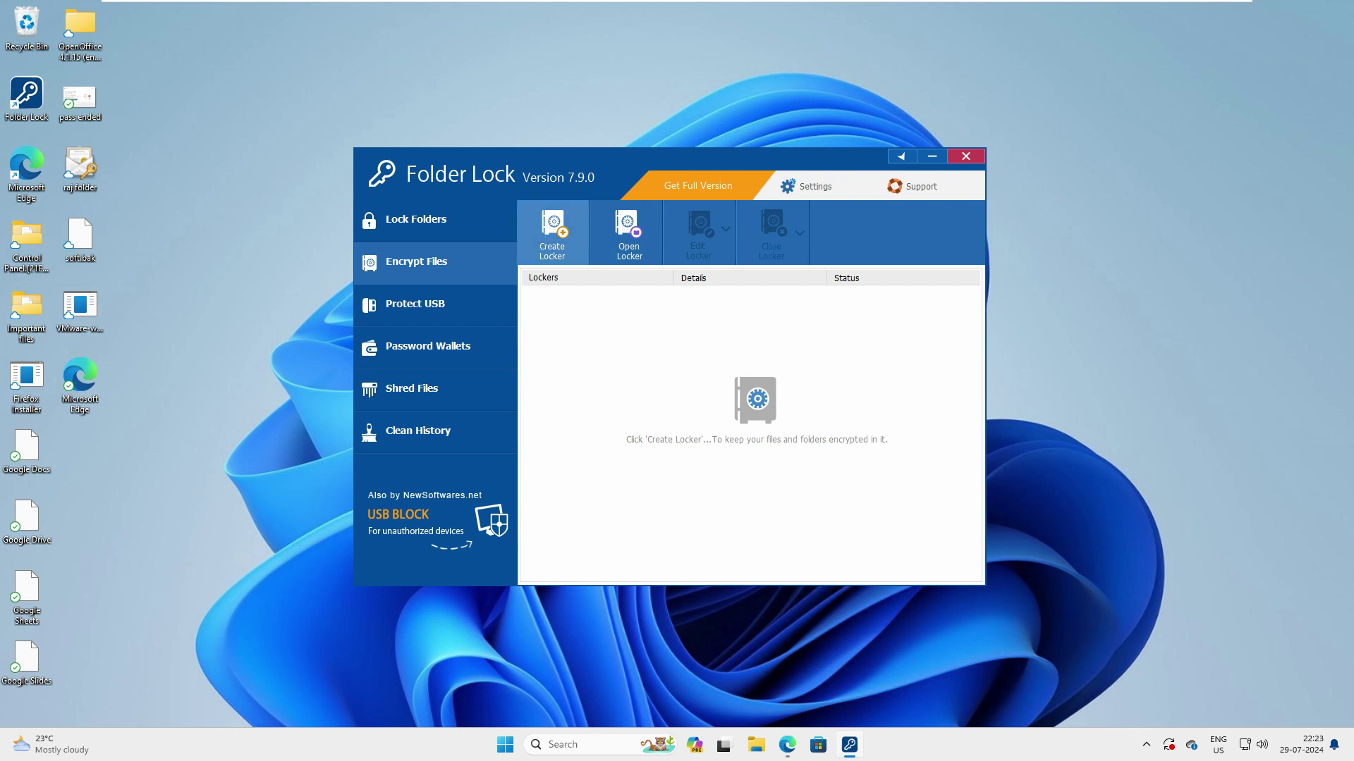
Start a new locker with the default name Locker01 and set and confirm its password
left_click(26, 310)
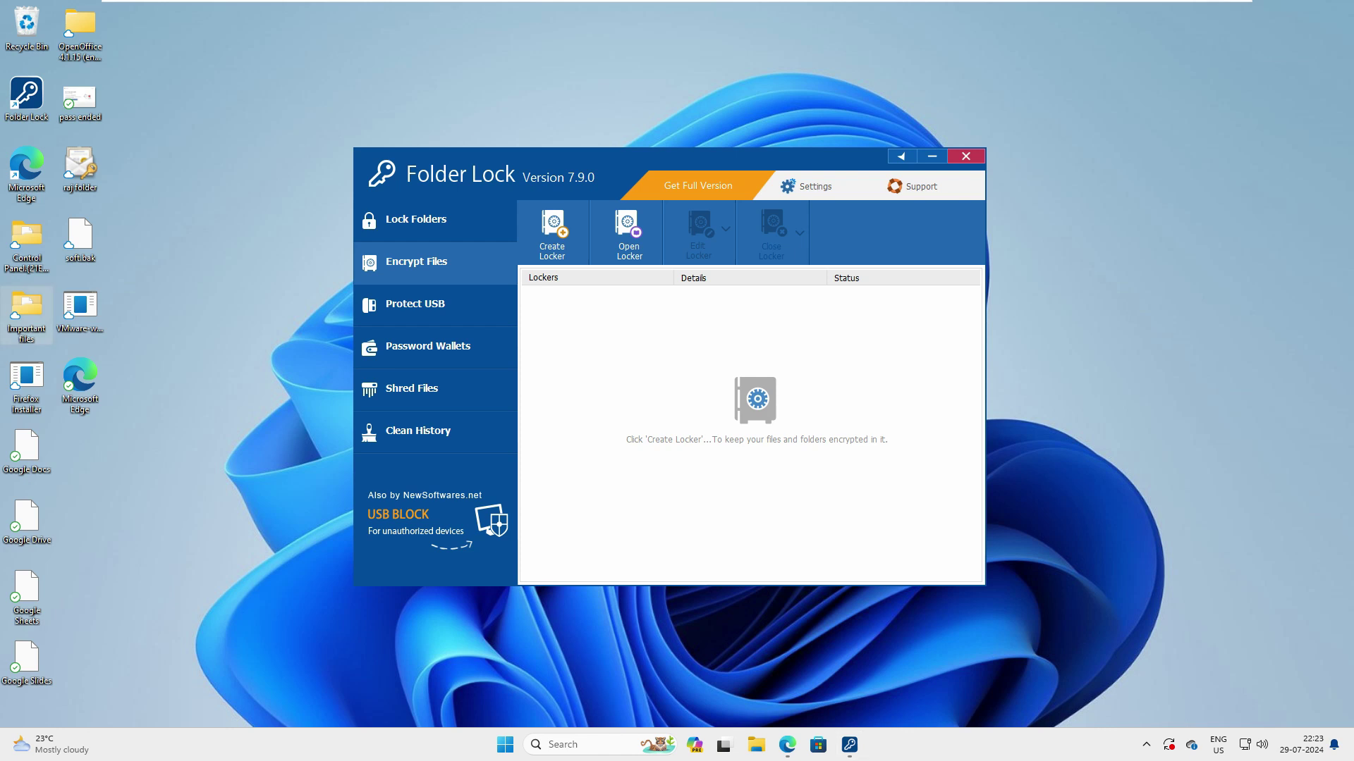
left_click(552, 233)
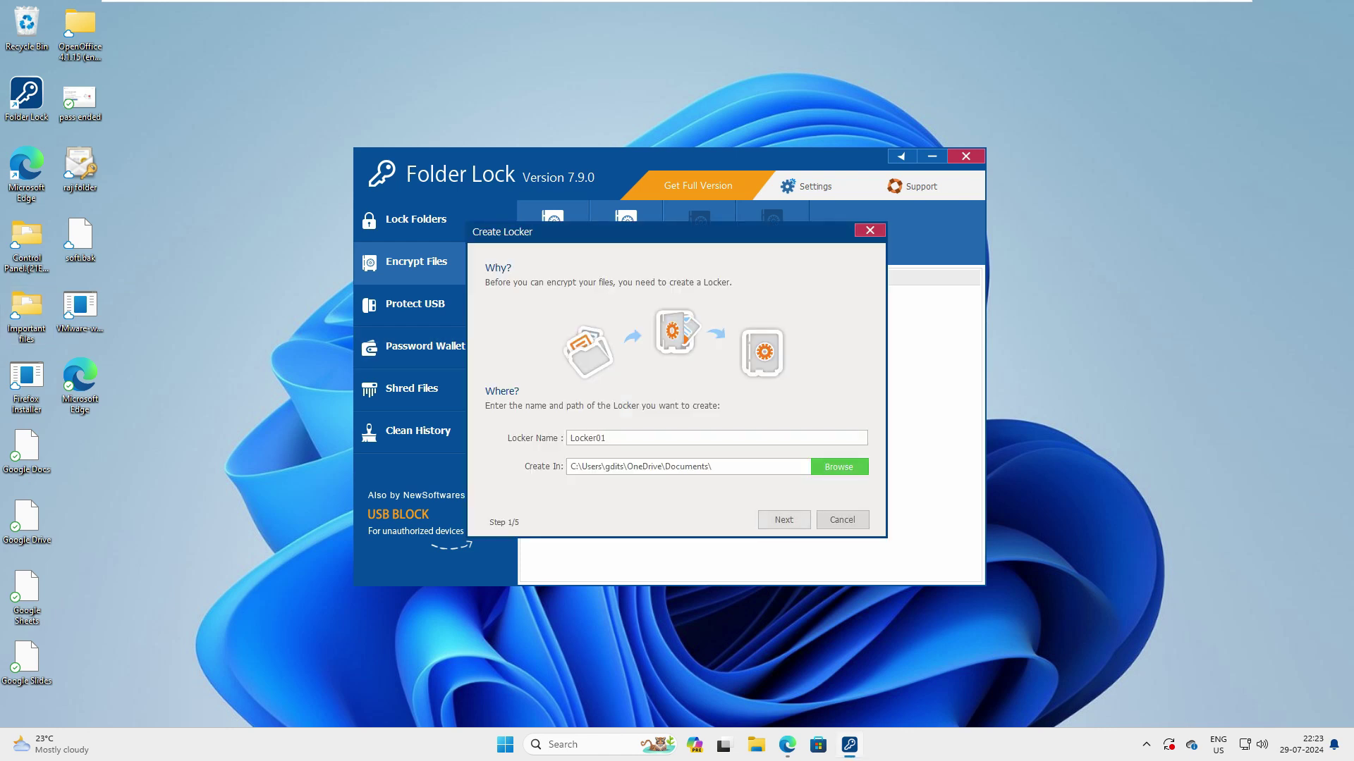
key("Return")
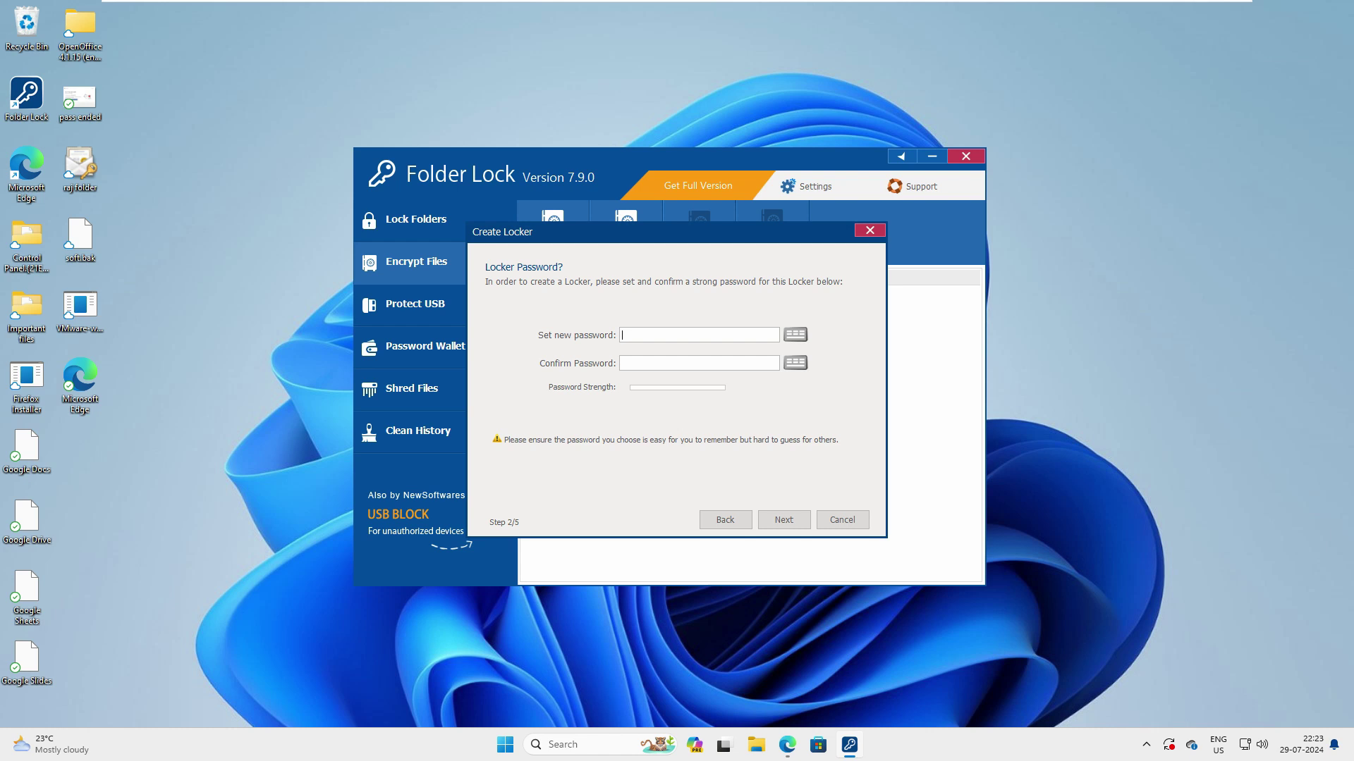
type("********")
key("Tab")
type("********")
key("Return")
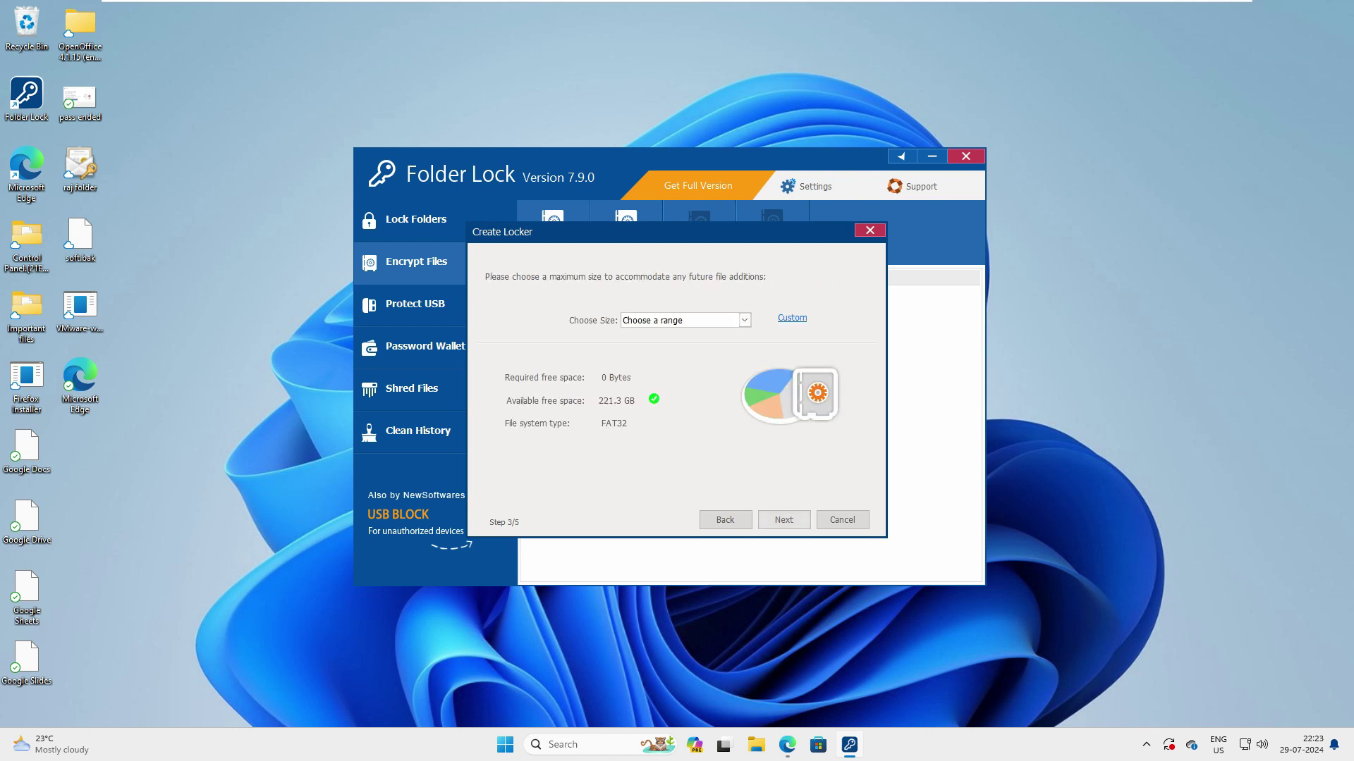
Choose the 'Upto 1 GB' locker size and create the locker
key("alt+Down")
key("Down")
key("Return")
key("Tab")
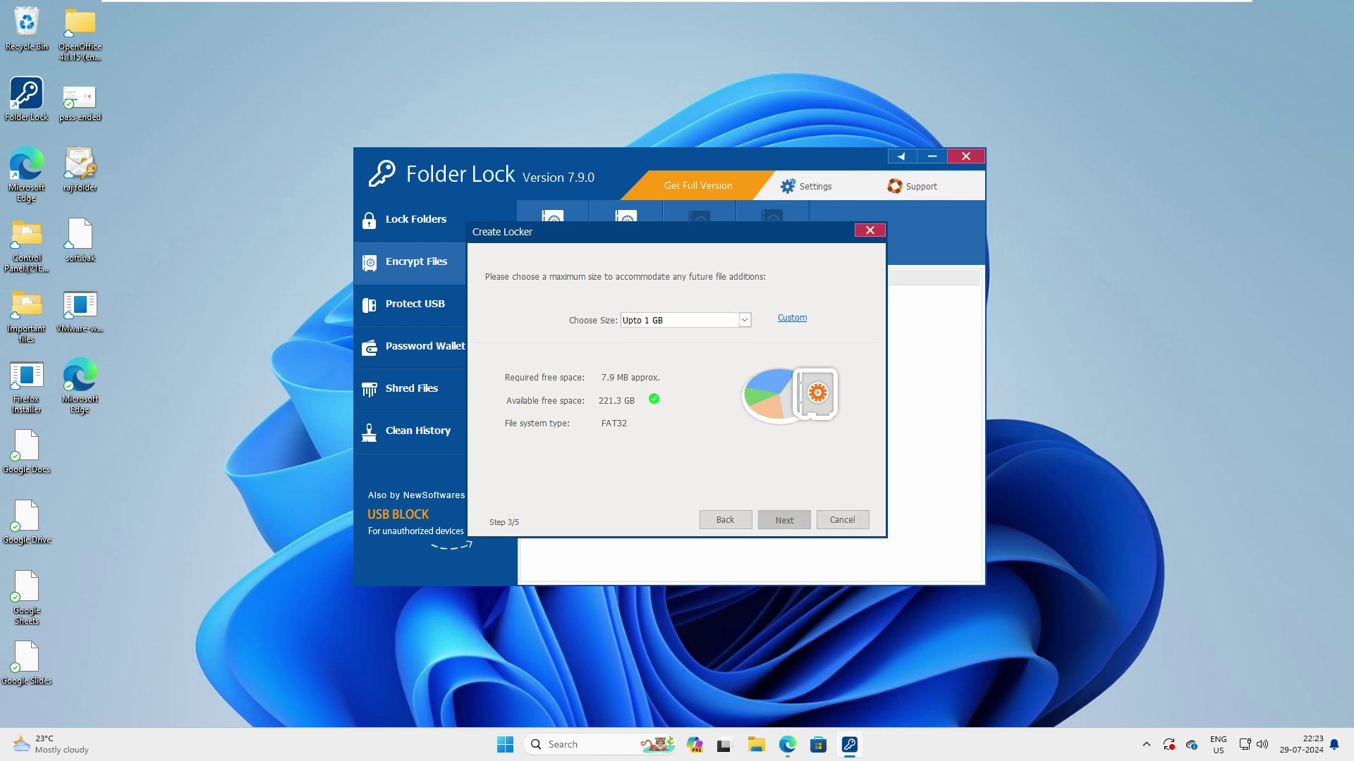
key("Return")
key("Return")
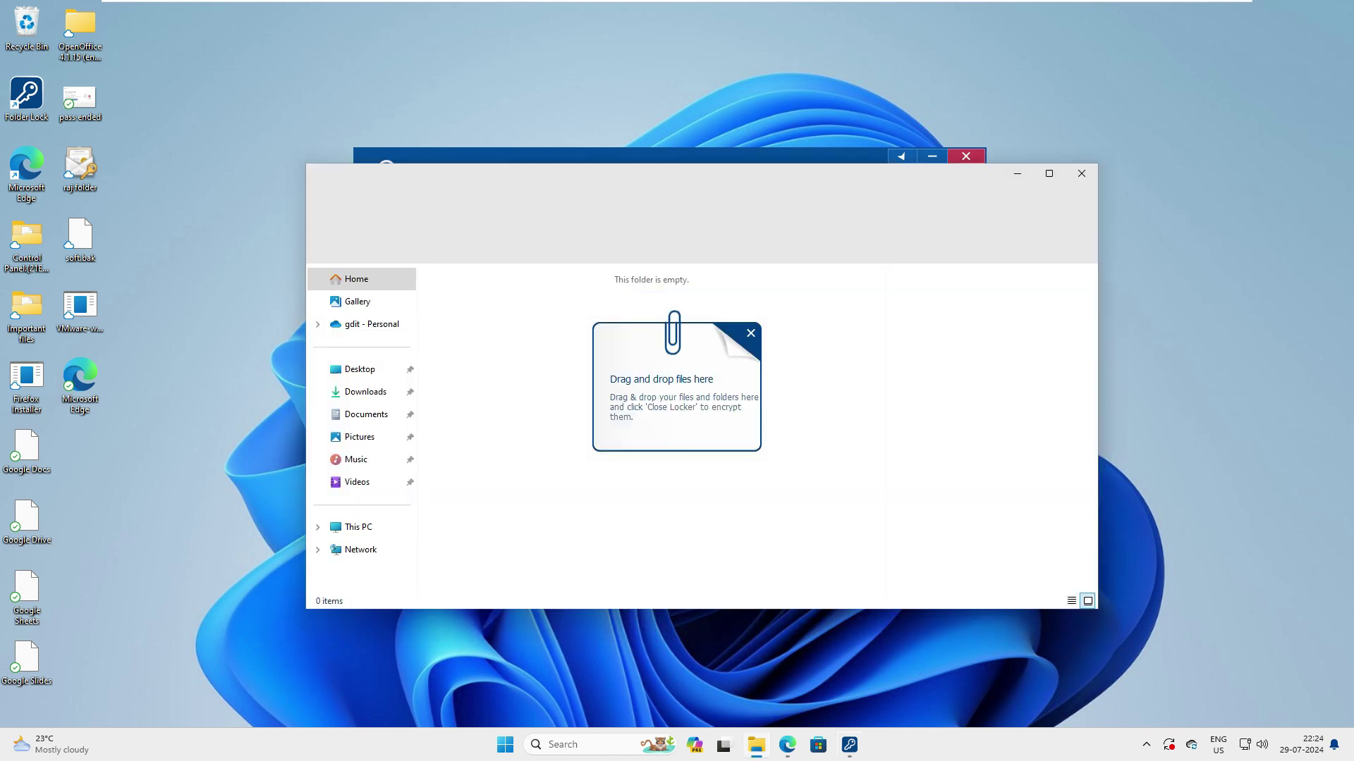
Drag the desktop 'Important files' folder onto Local Disk (Z:) in This PC, then close the drive window
left_click_drag(632, 180, 784, 160)
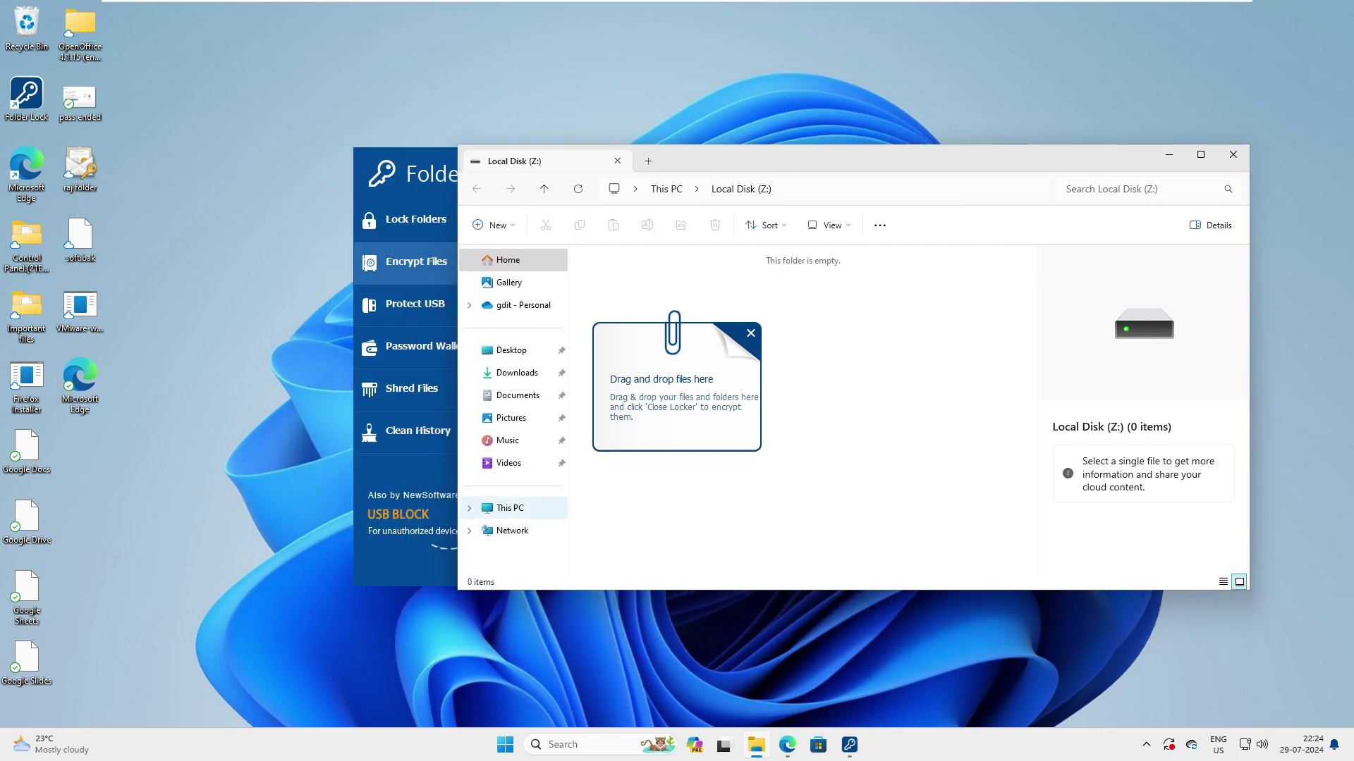
left_click(509, 508)
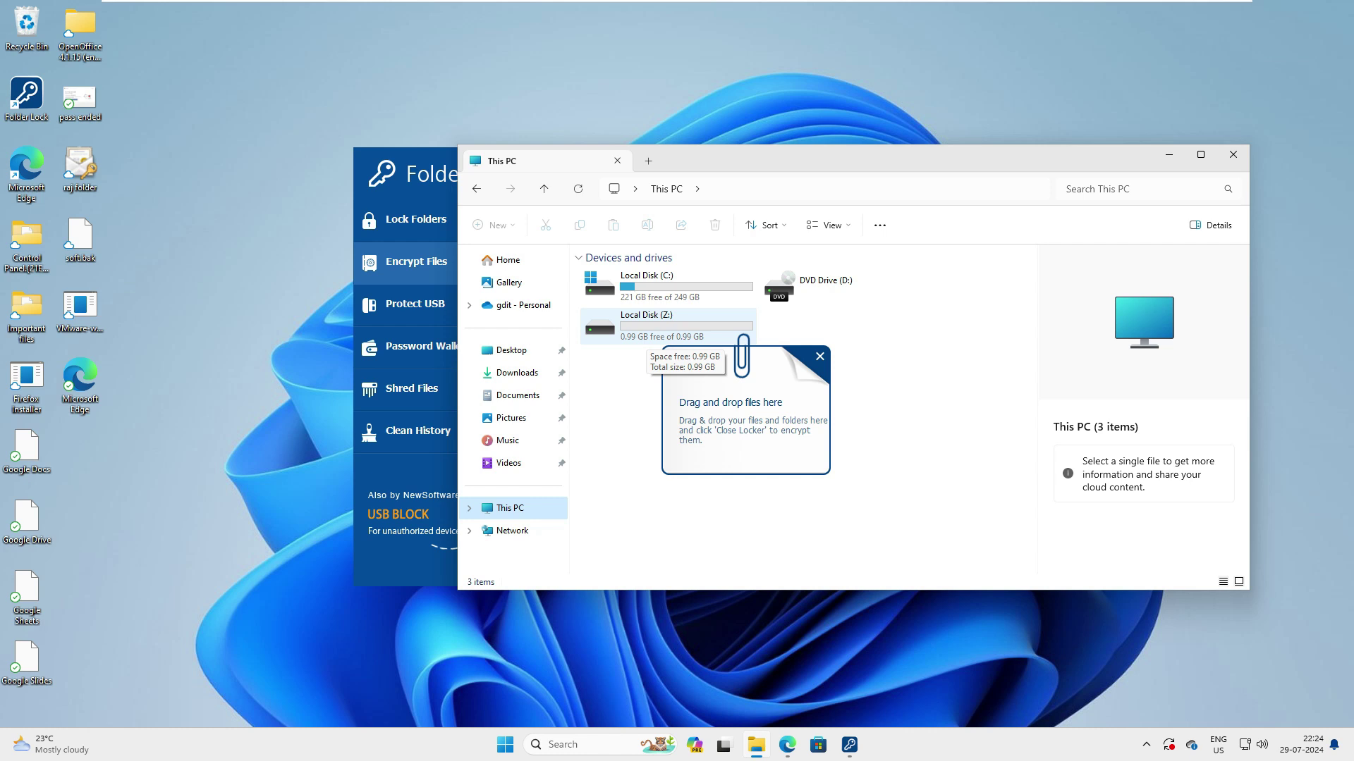
left_click_drag(917, 160, 959, 130)
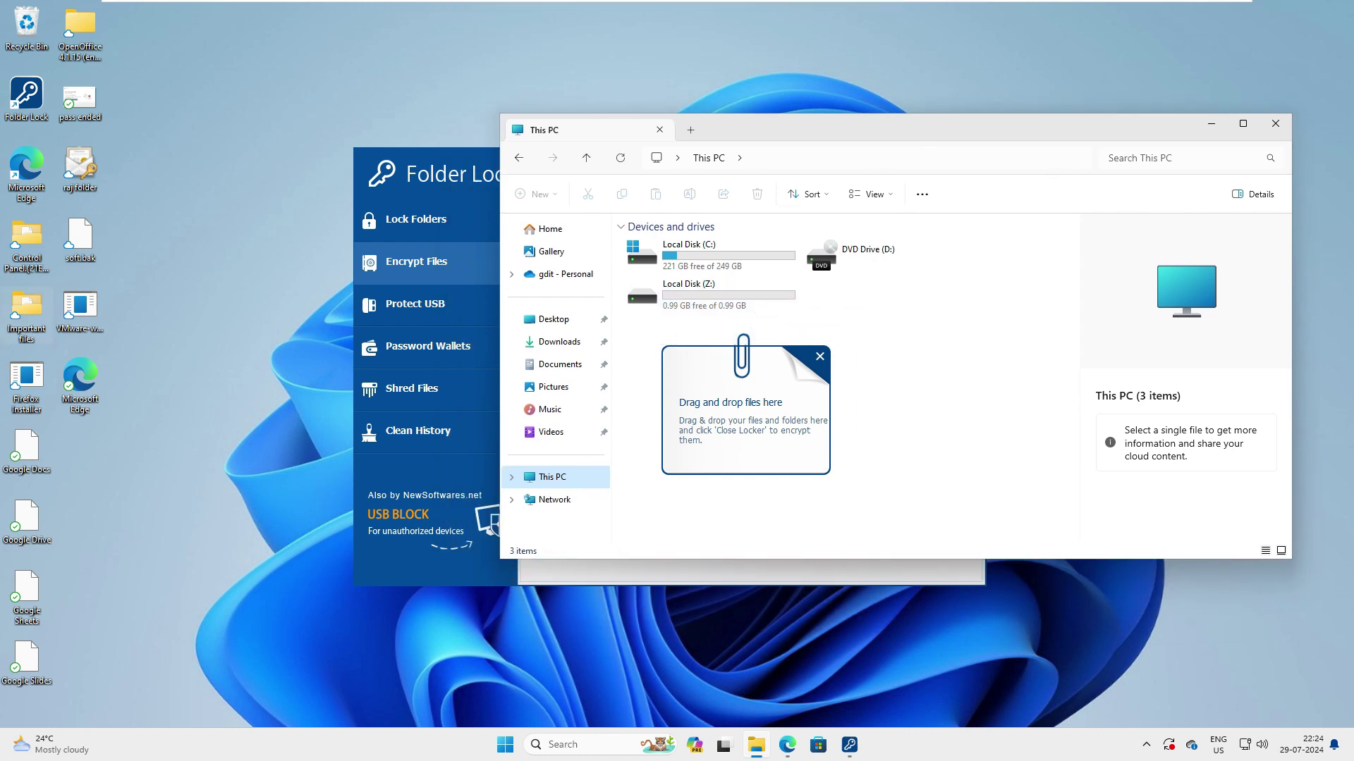
left_click_drag(26, 307, 52, 308)
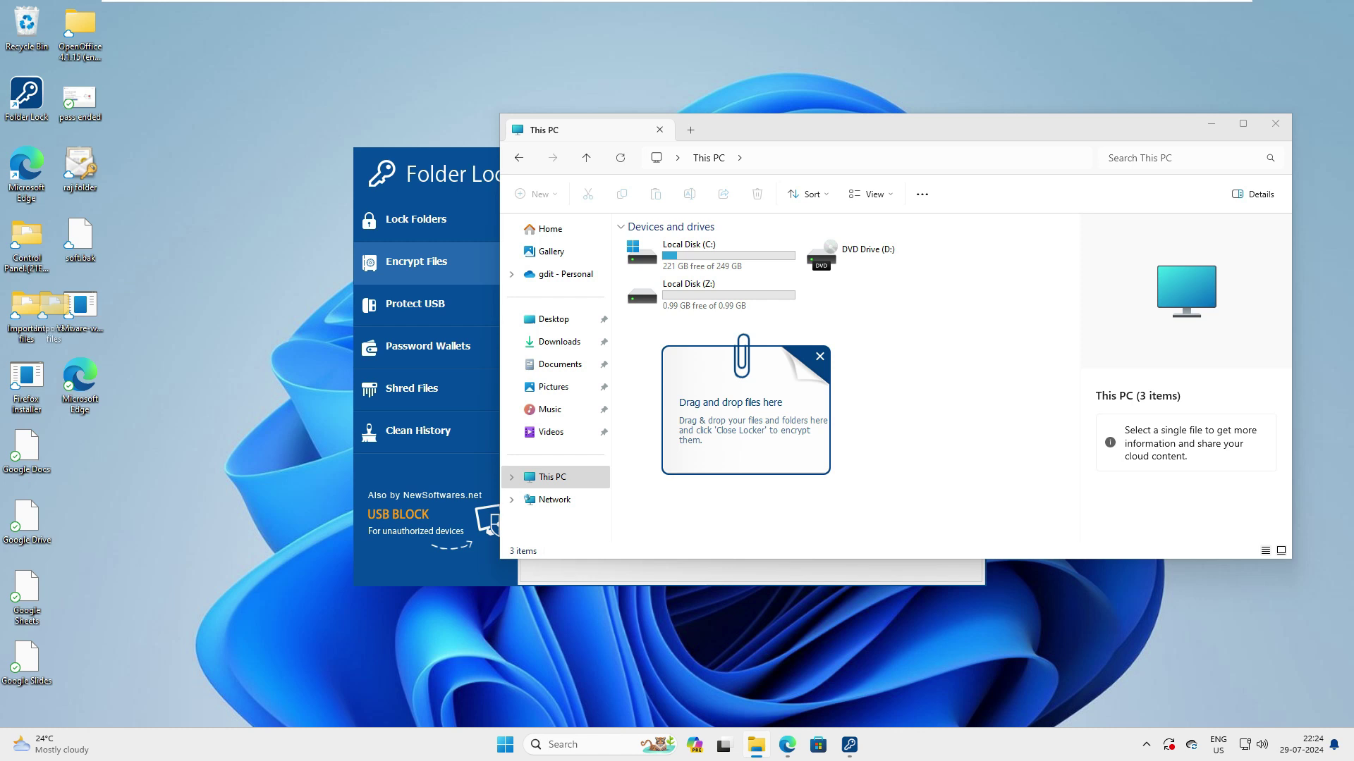
left_click_drag(53, 307, 53, 308)
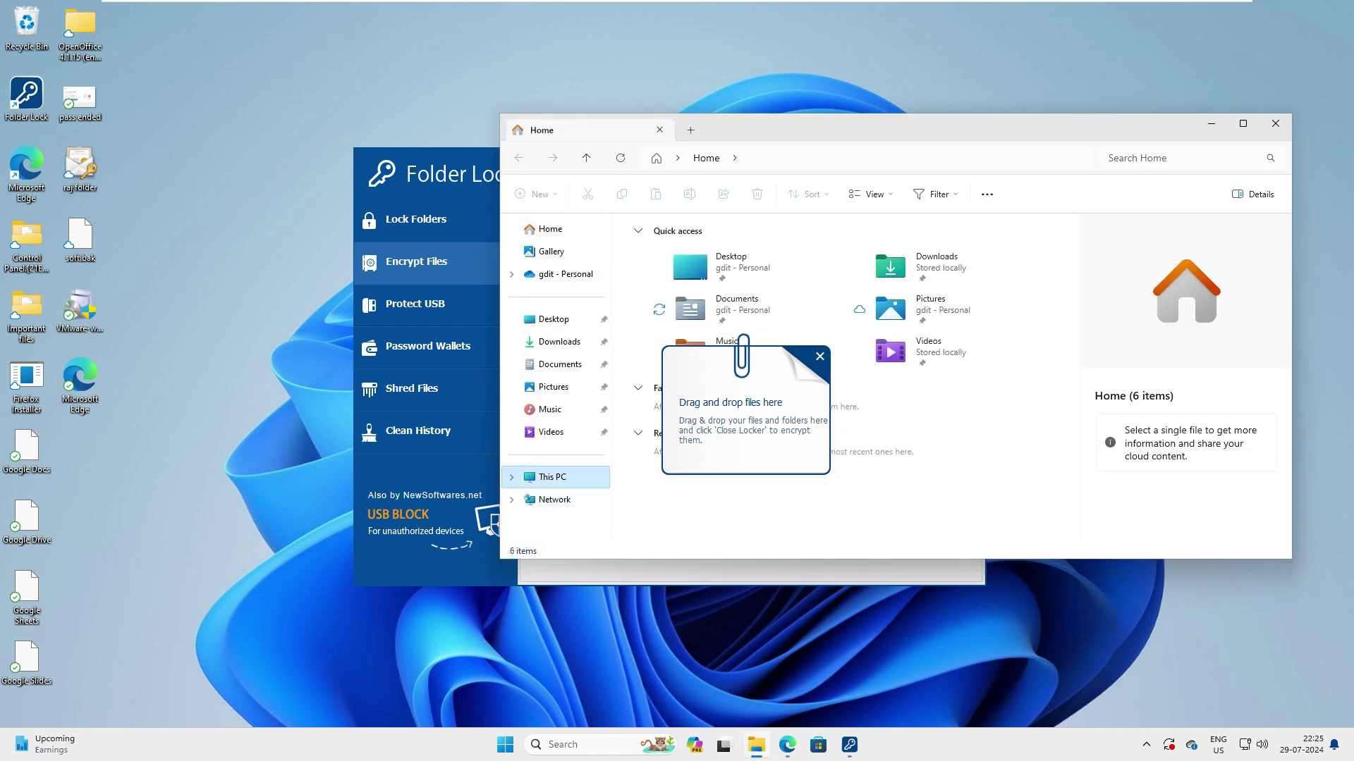
left_click_drag(26, 307, 923, 340)
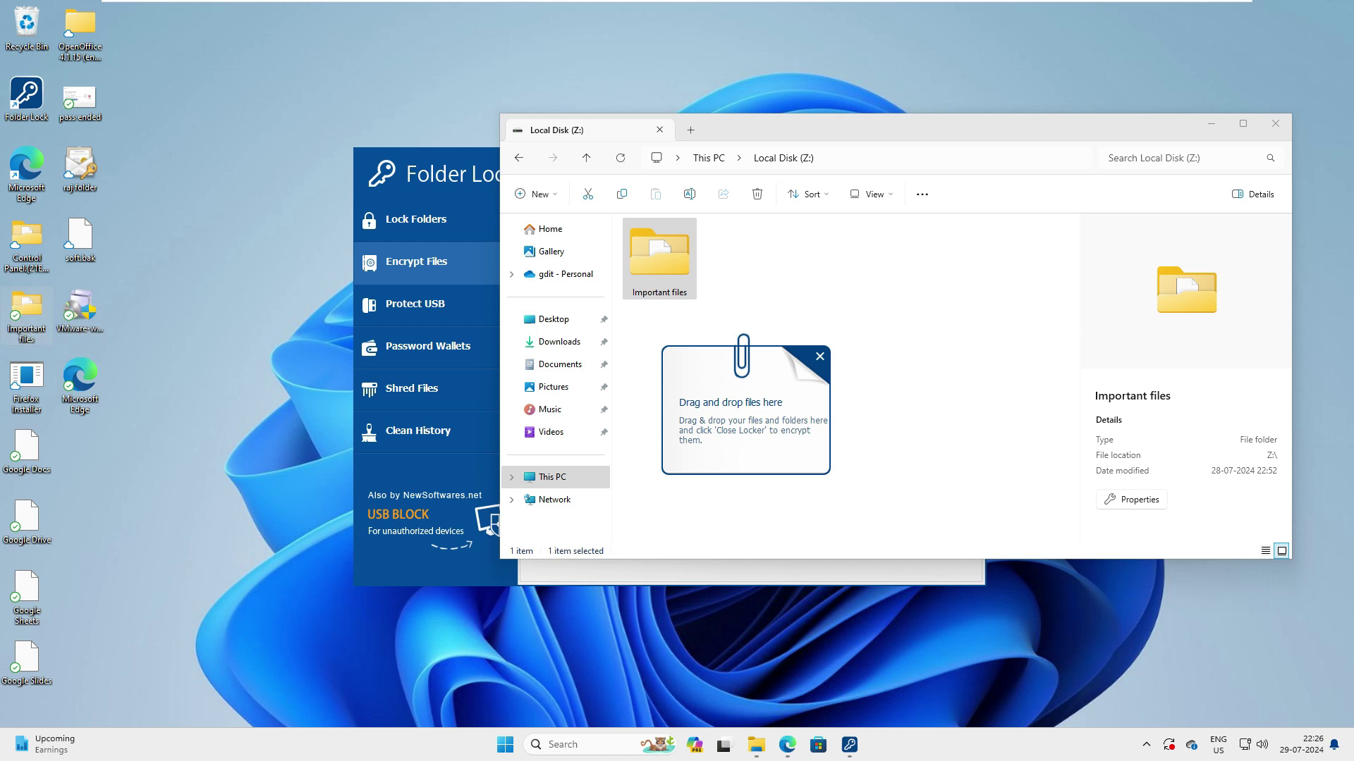
left_click(1275, 124)
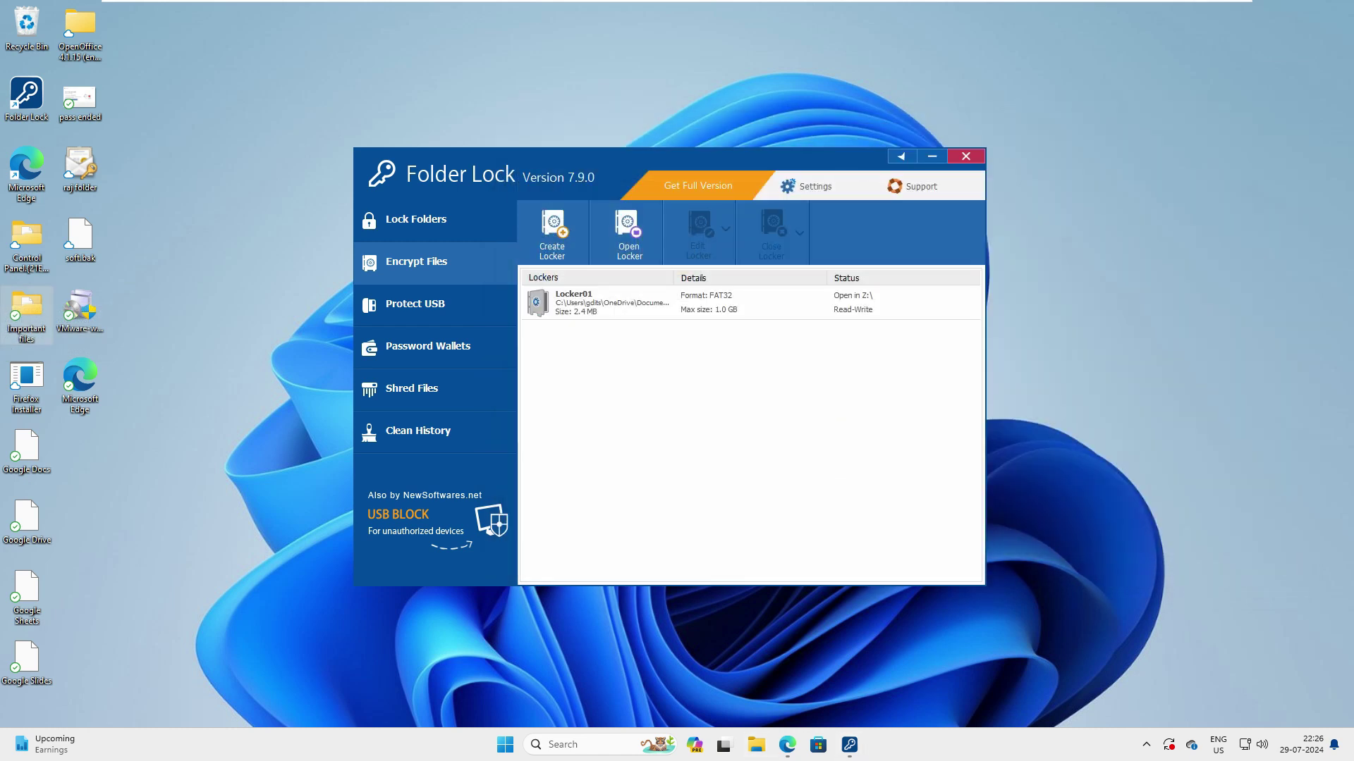
Select Locker01, then check the free space of drive Z: under This PC
left_click(606, 304)
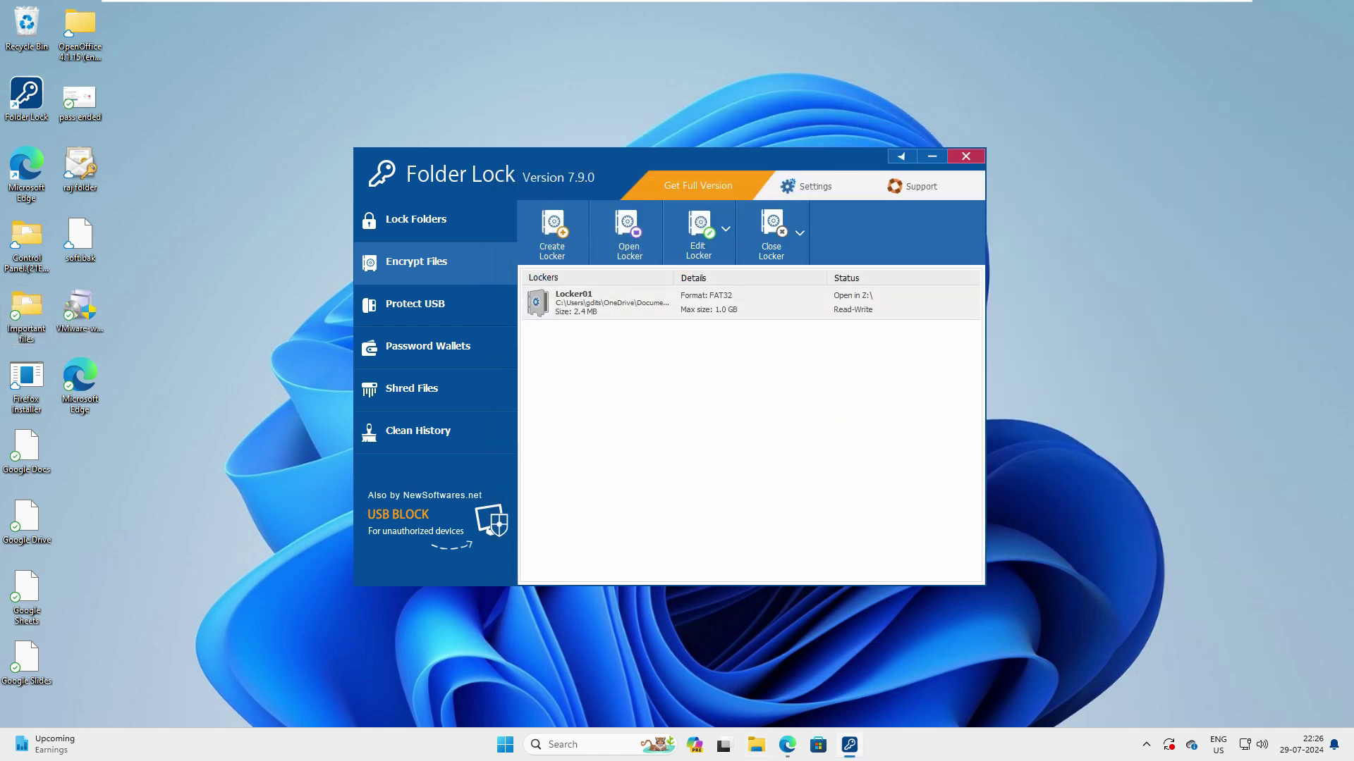
left_click(755, 745)
left_click(552, 476)
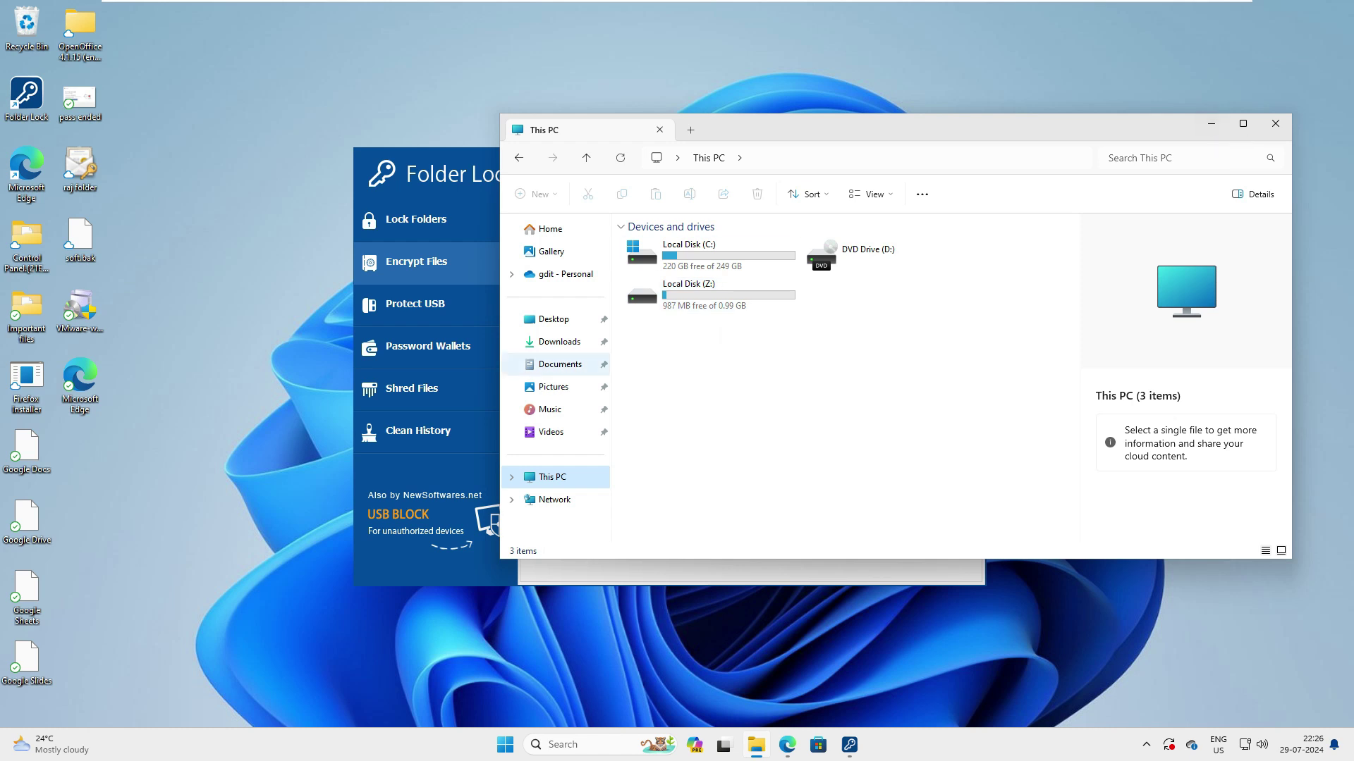
left_click(705, 295)
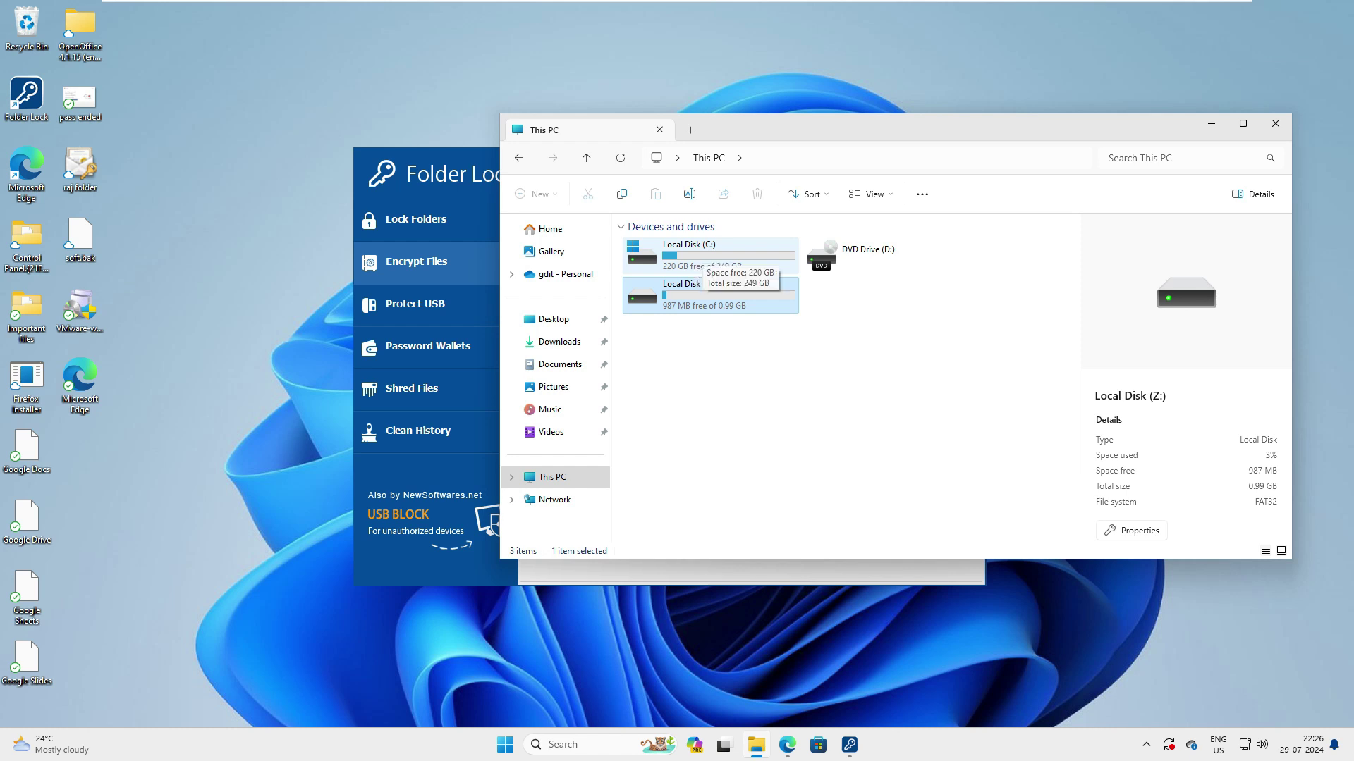
Close the file browser and launch Folder Lock's Protect USB drive wizard
key("ctrl+space")
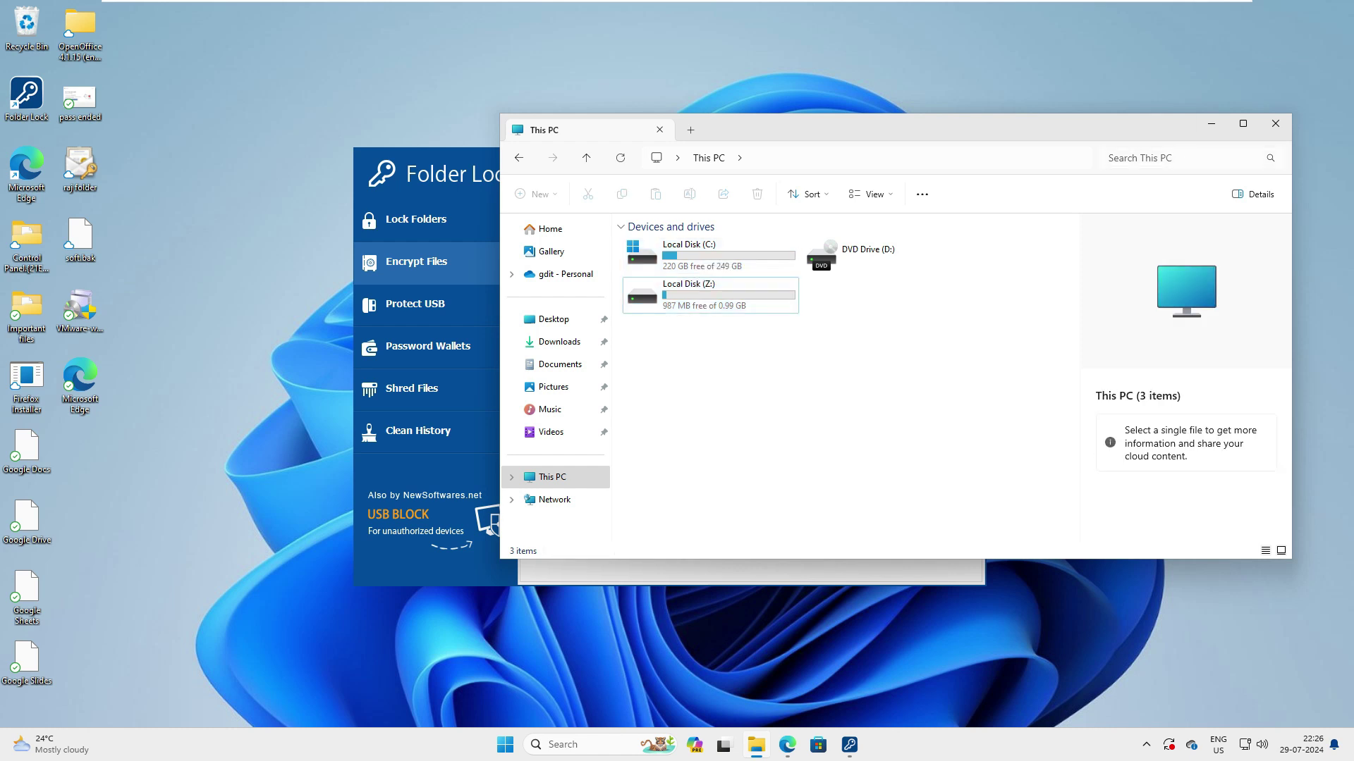
key("alt+F4")
key("Return")
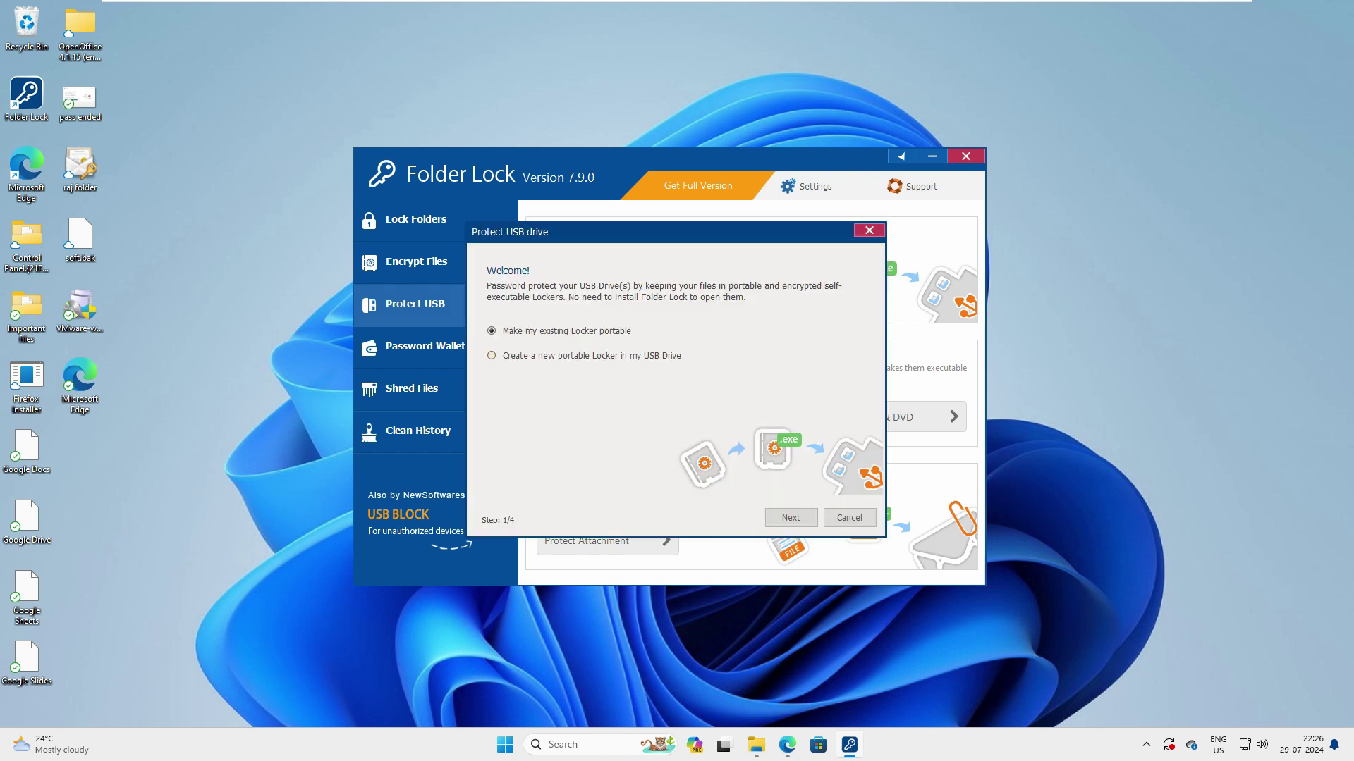
Cancel the Protect USB drive wizard, then reopen it
key("Escape")
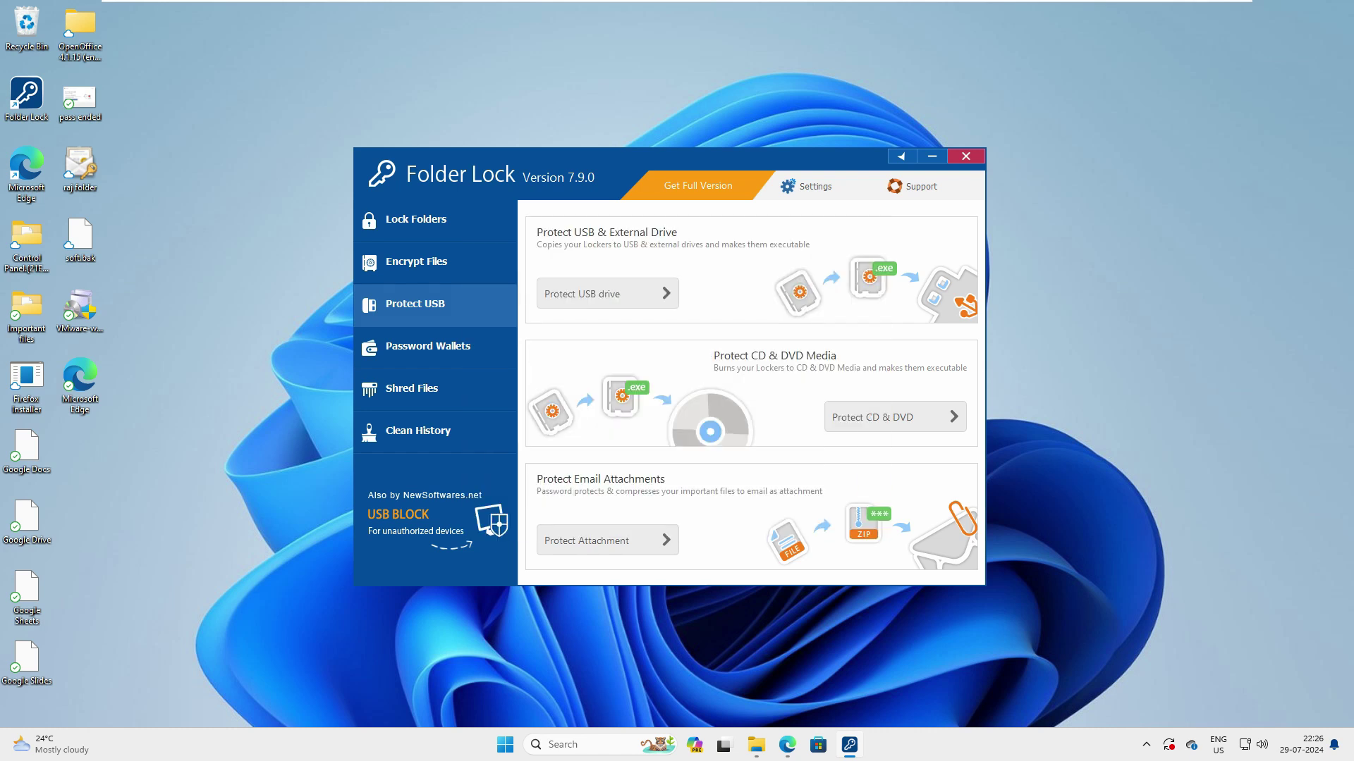
key("Return")
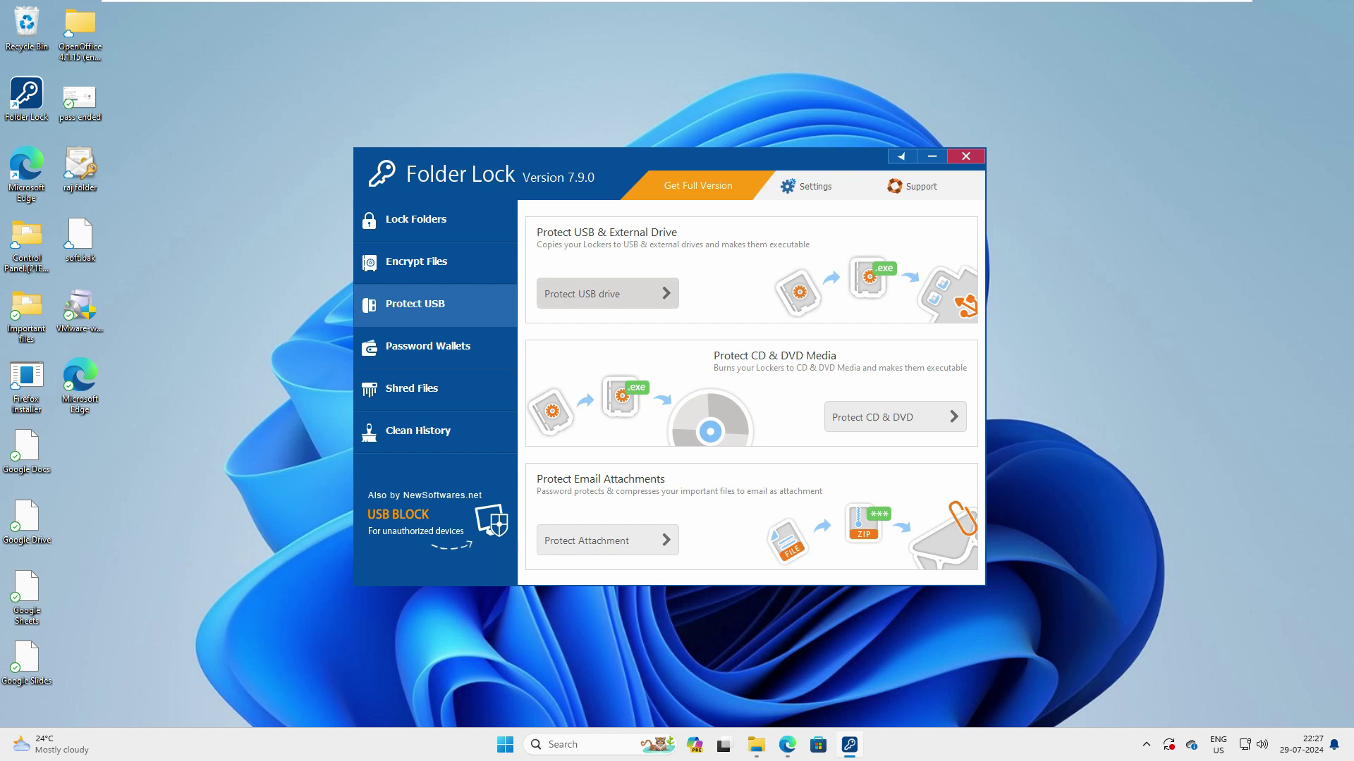
left_click(607, 294)
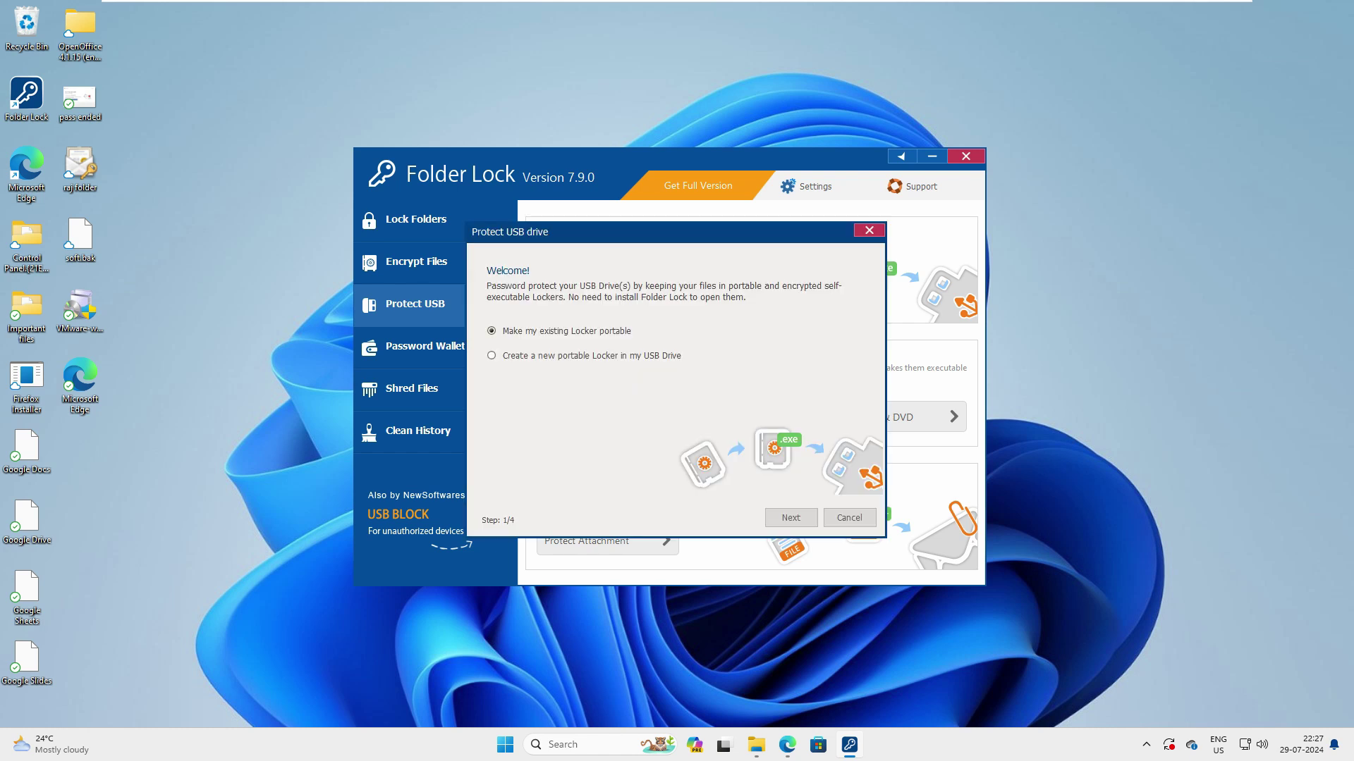
Advance to the make-locker-portable option, cancel the wizard, and switch to Password Wallets
left_click(803, 517)
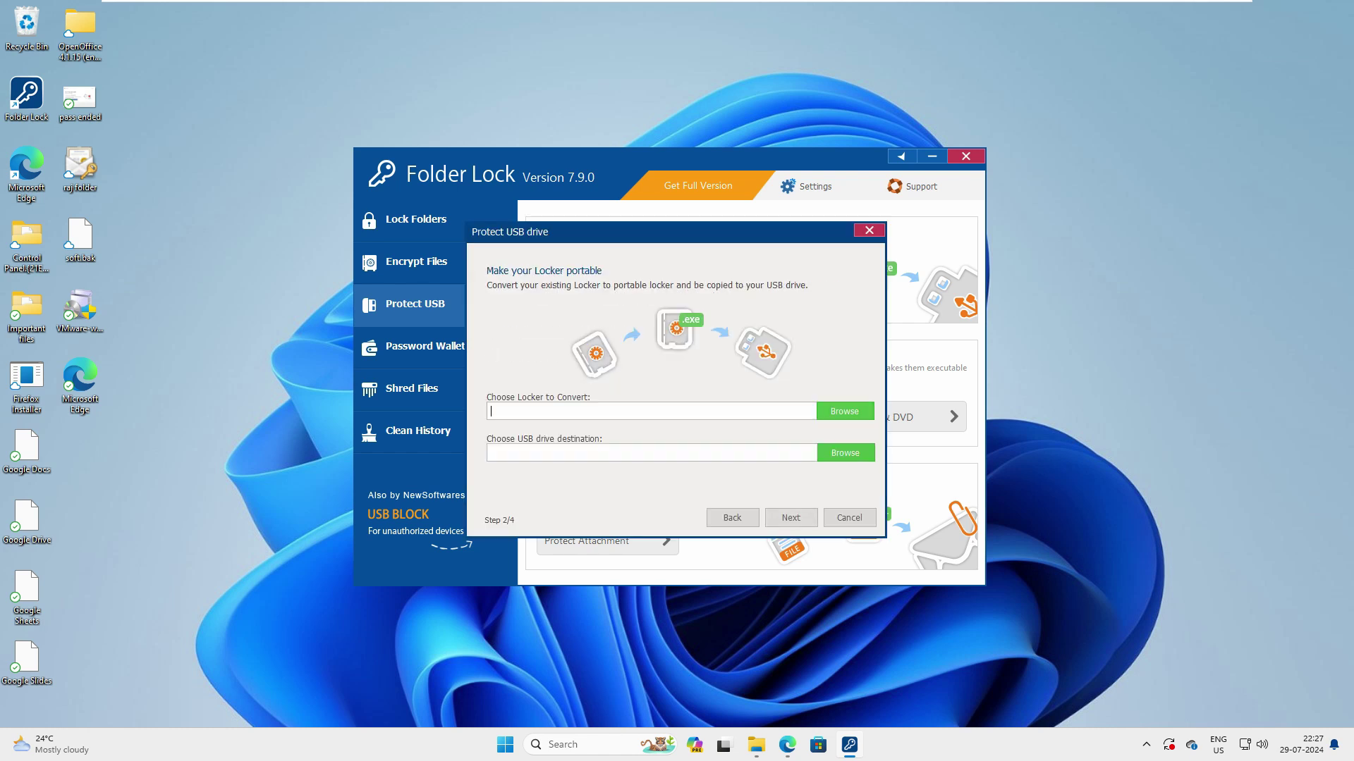
left_click(849, 518)
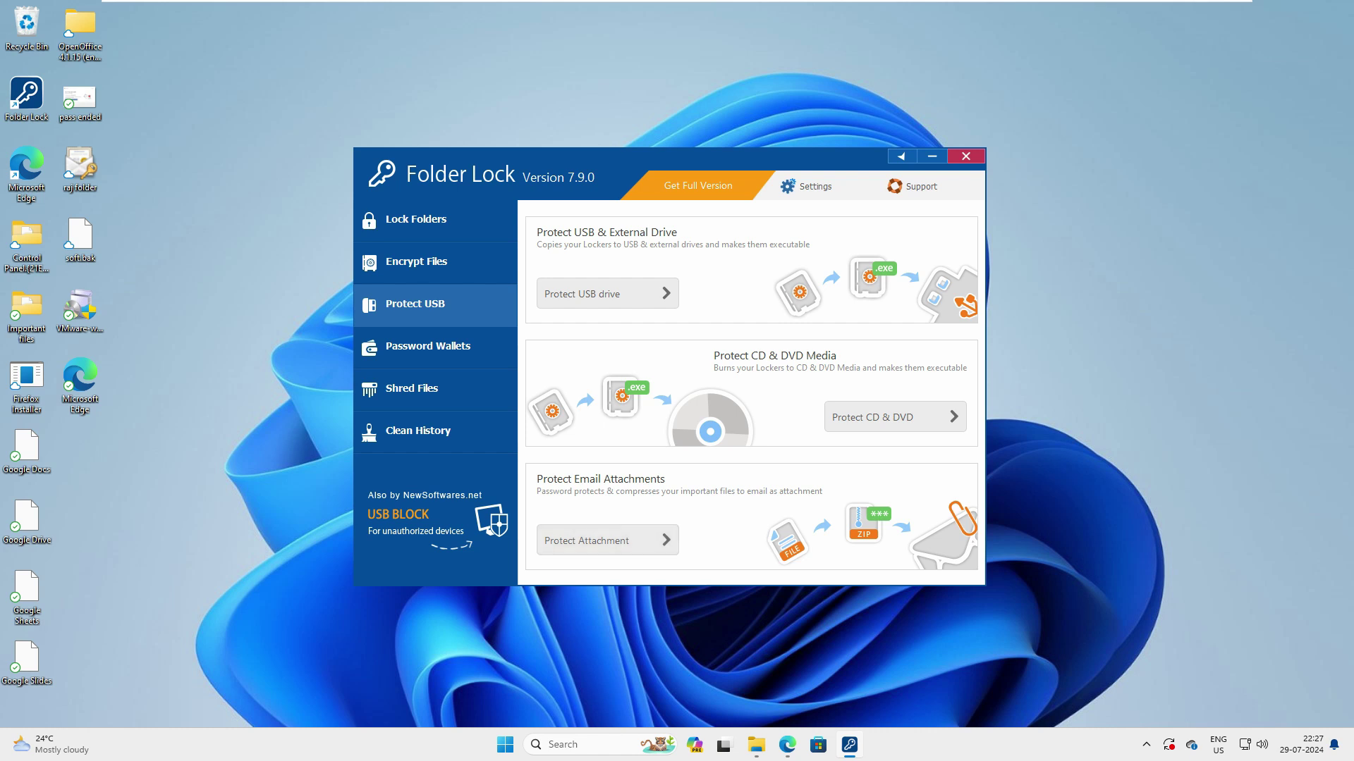
left_click(427, 346)
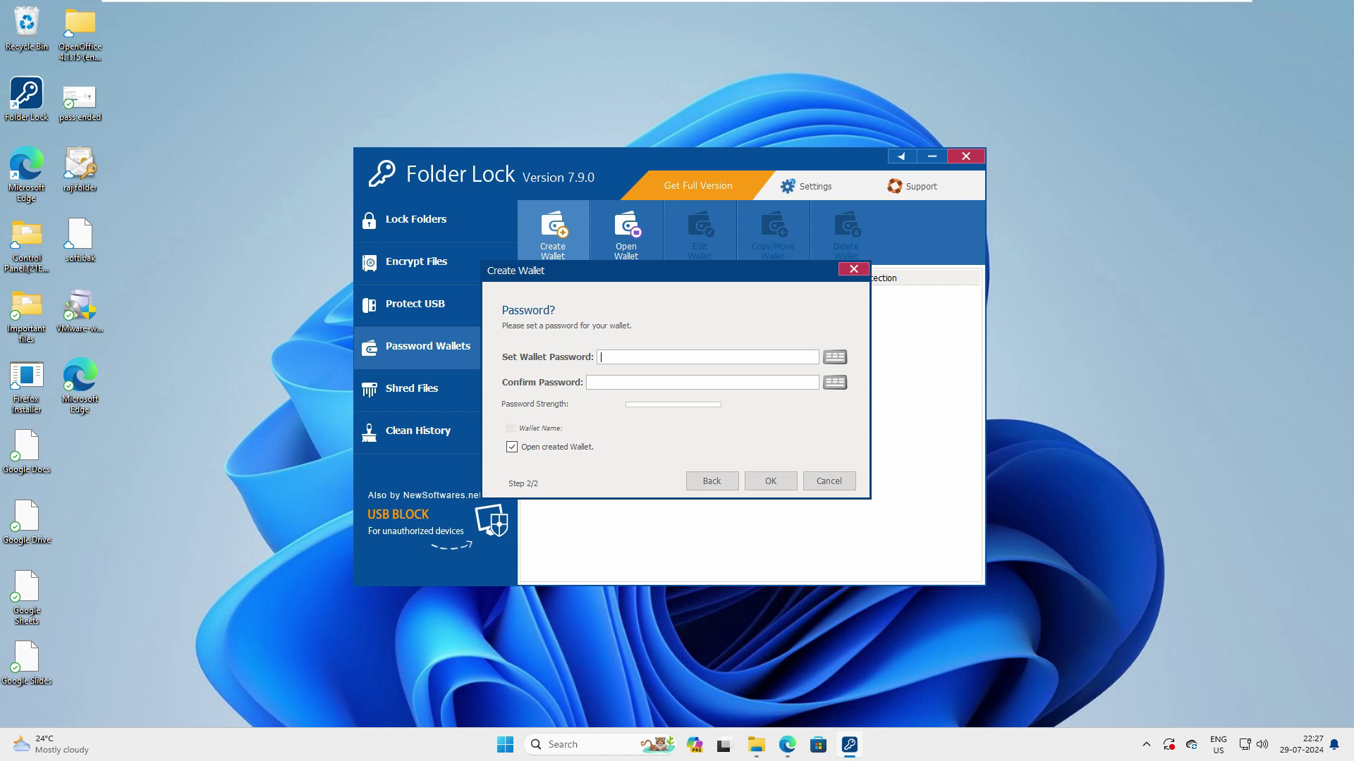
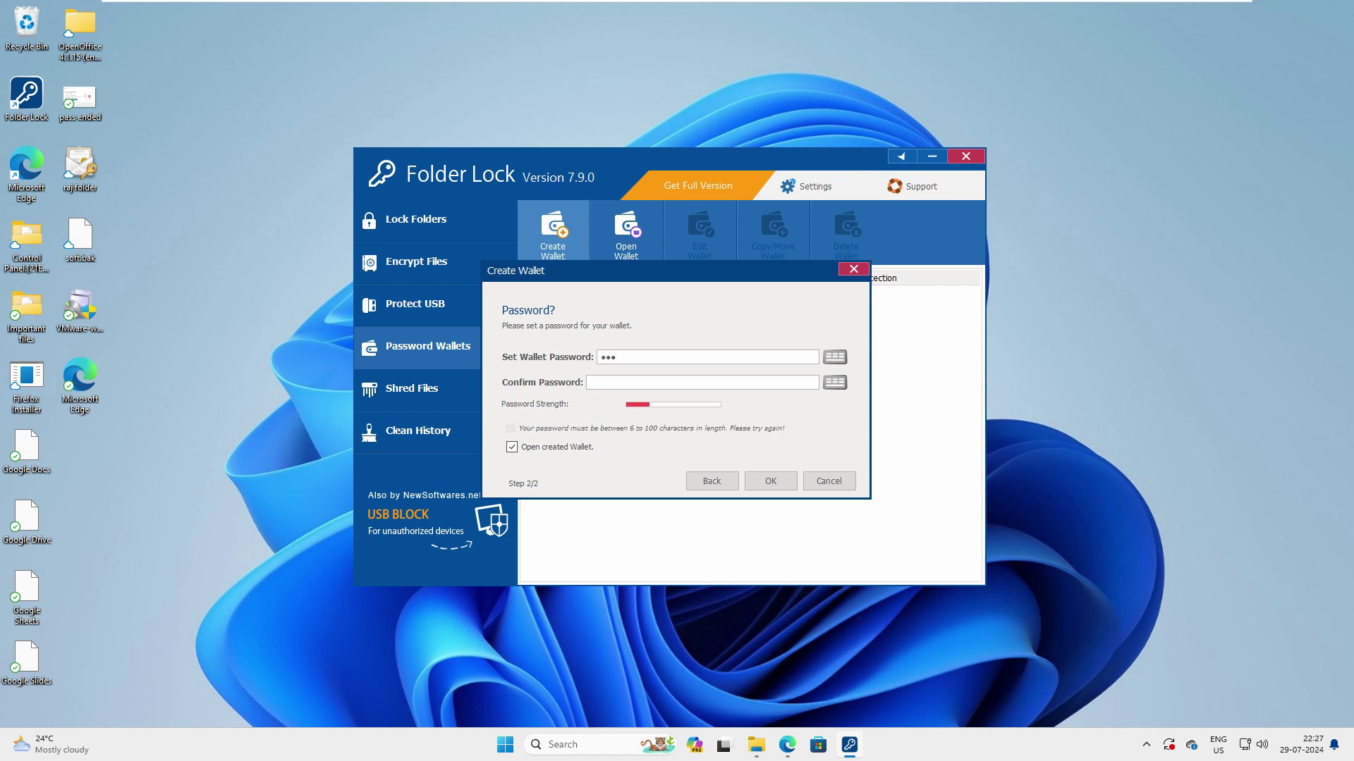
Set and confirm the new wallet's password and open the wallet
key("BackSpace")
key("BackSpace")
key("Return")
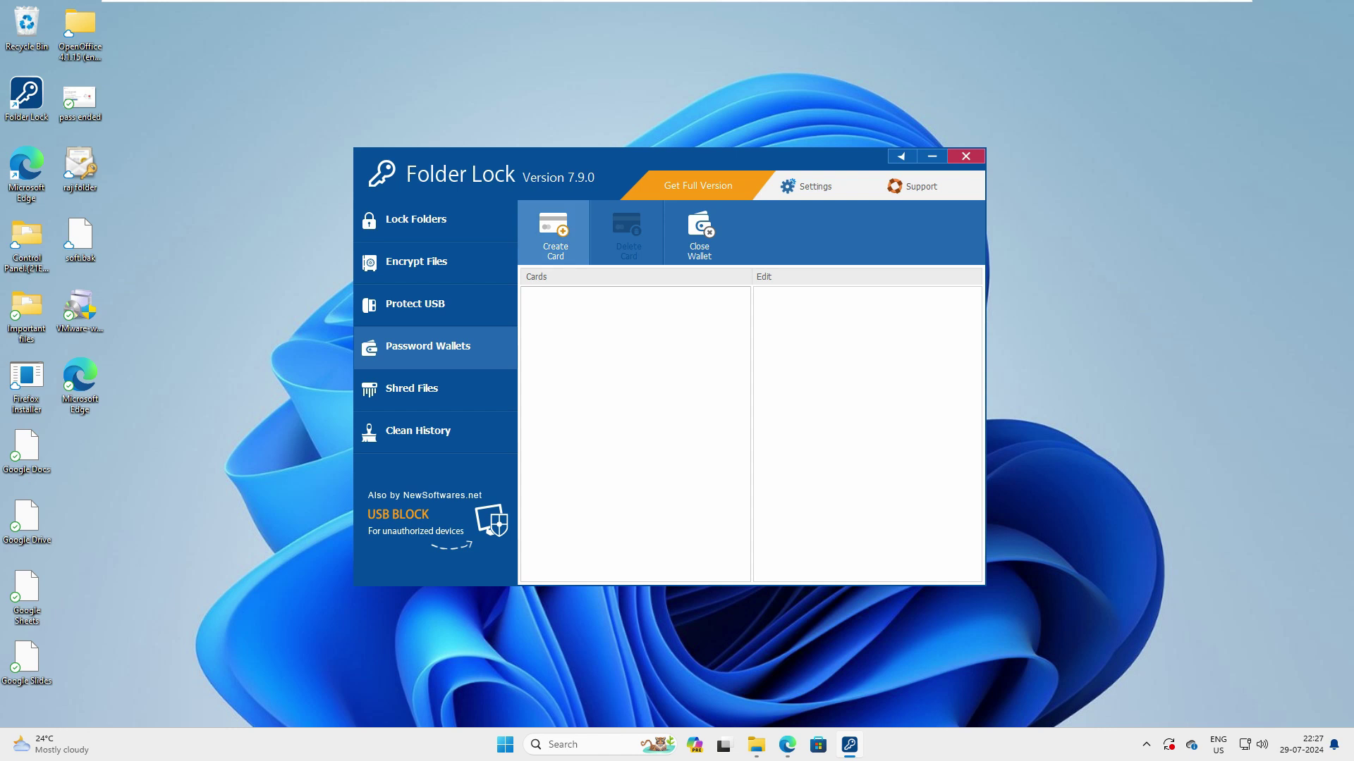
Create a card named 'gmail' with a card type chosen from the list
type("g")
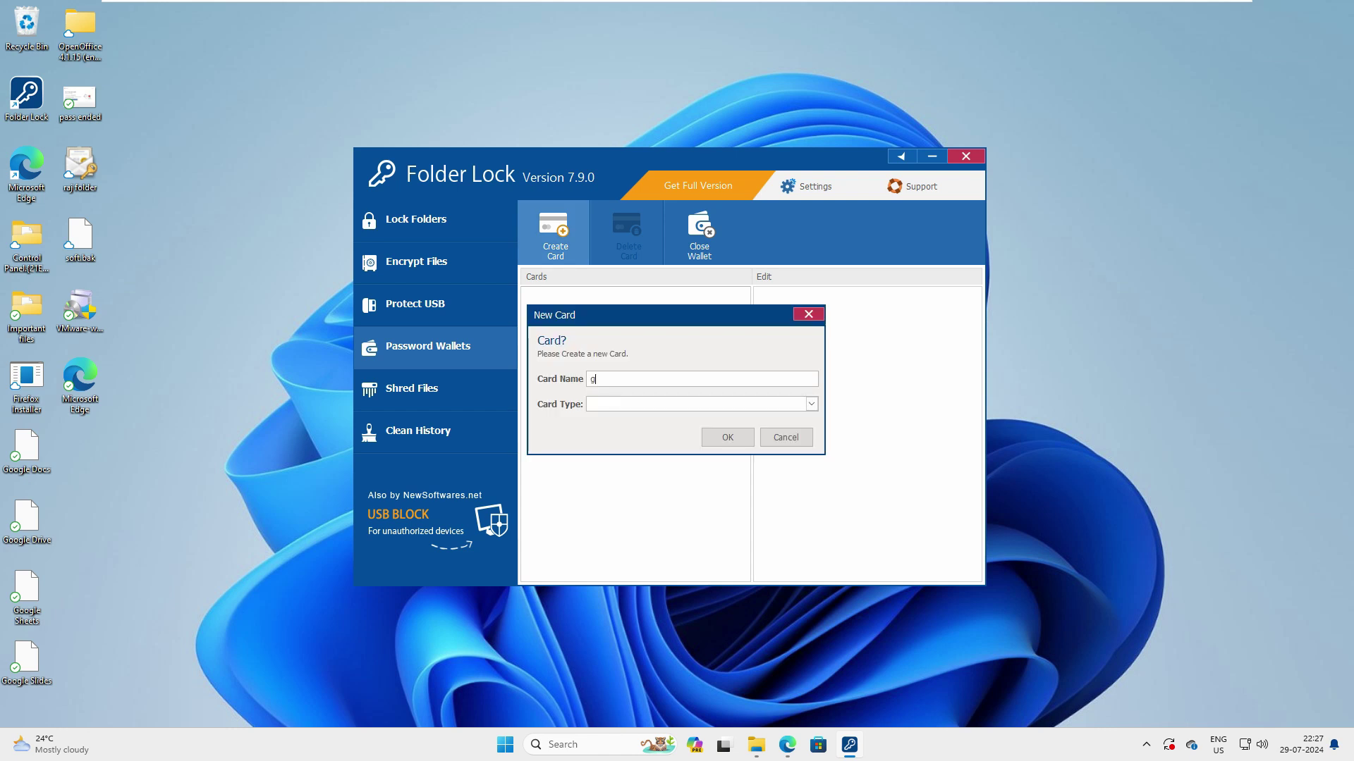
type("mail")
left_click(810, 404)
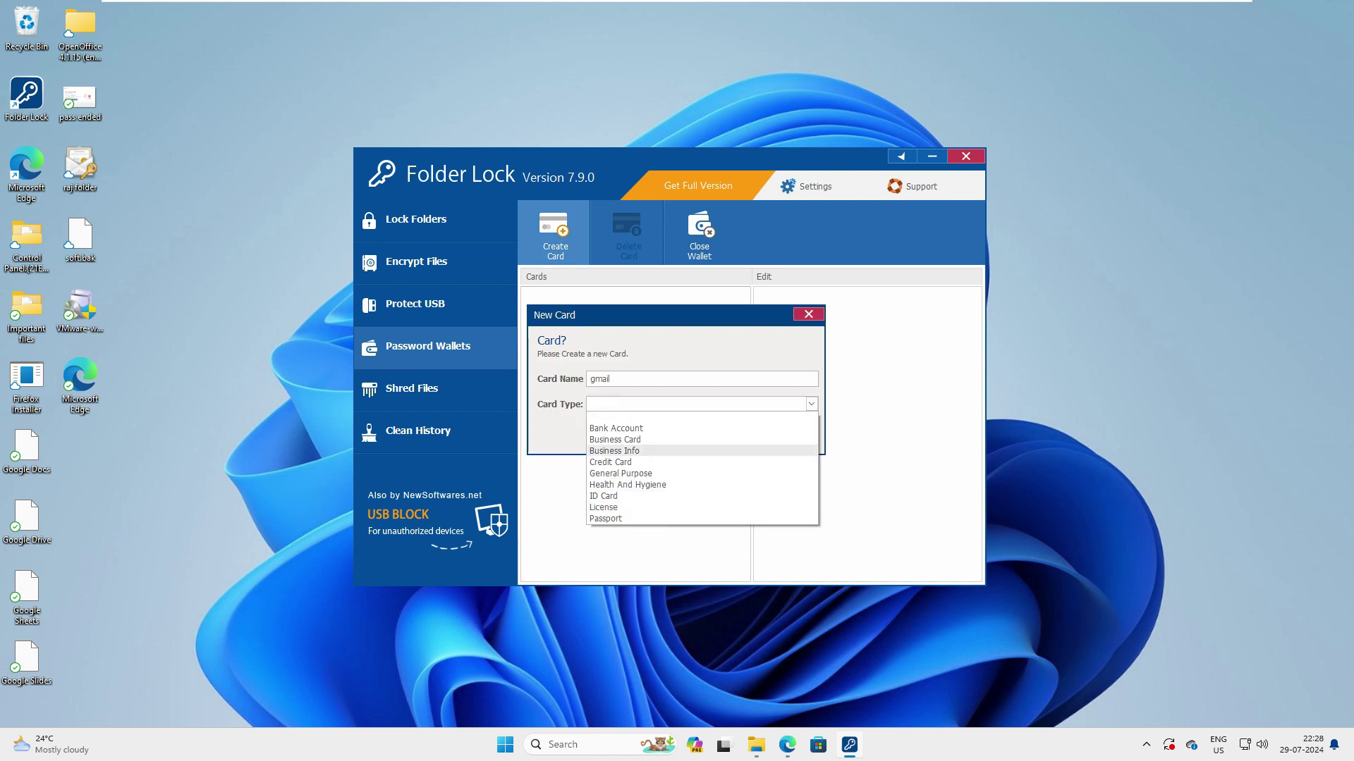
left_click(620, 506)
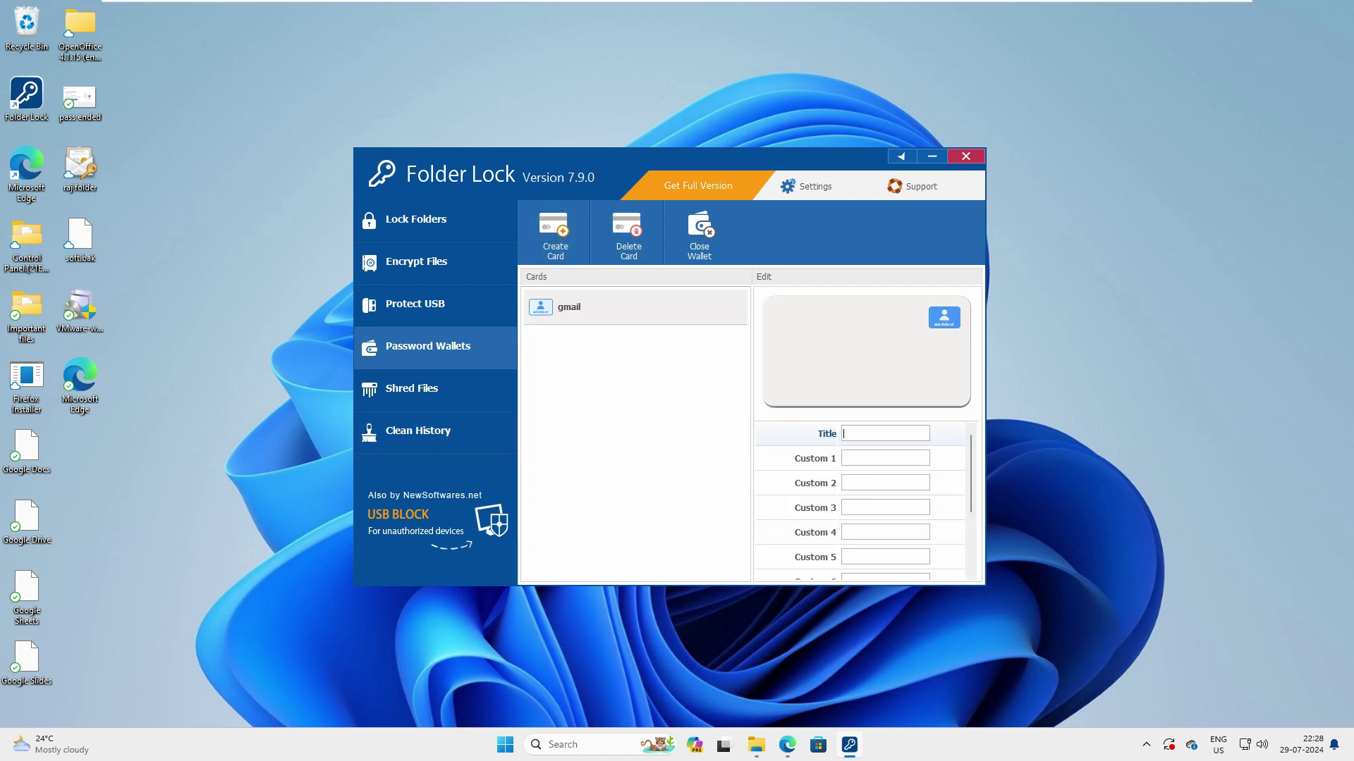
scroll(860, 494, "down", 3)
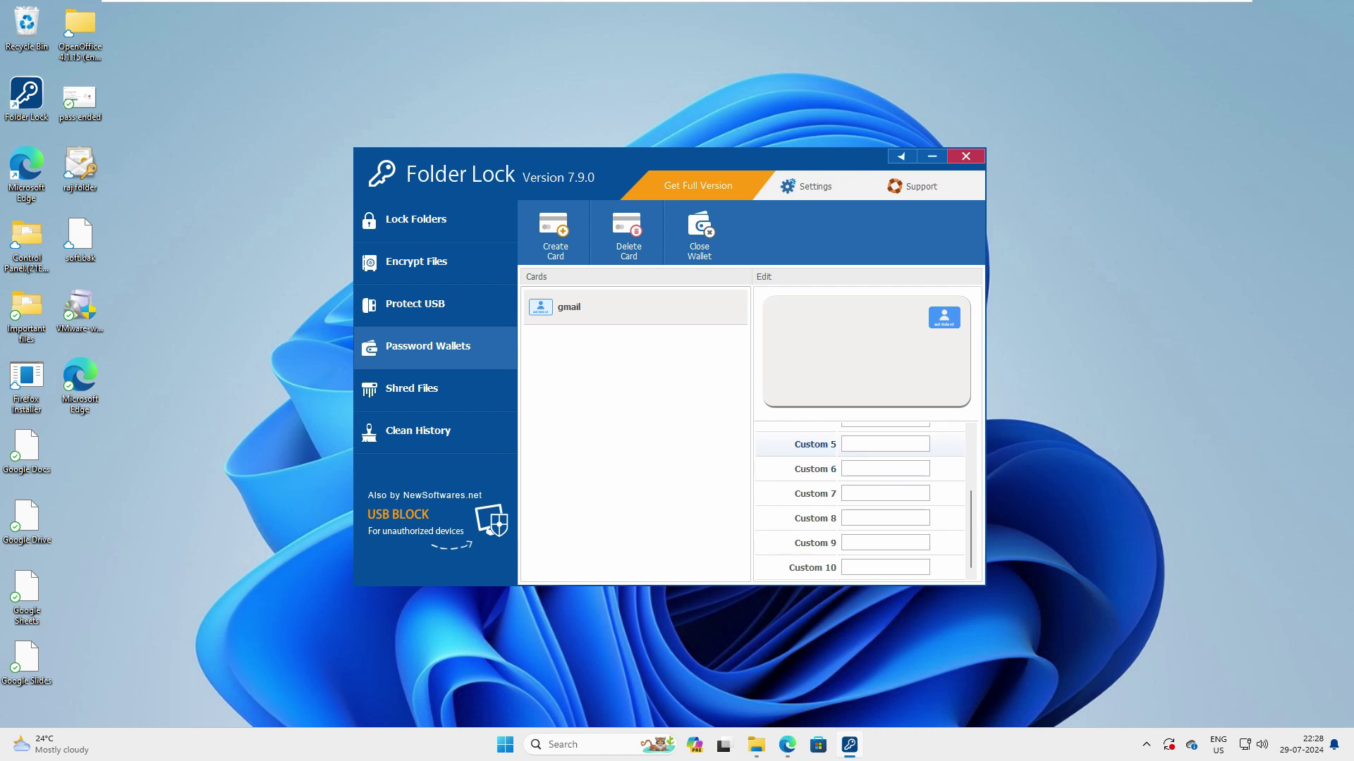
scroll(860, 493, "up", 3)
Fill the gmail card's Title and username/password custom fields, then delete the card
type("gmail")
key("Tab")
type("username -")
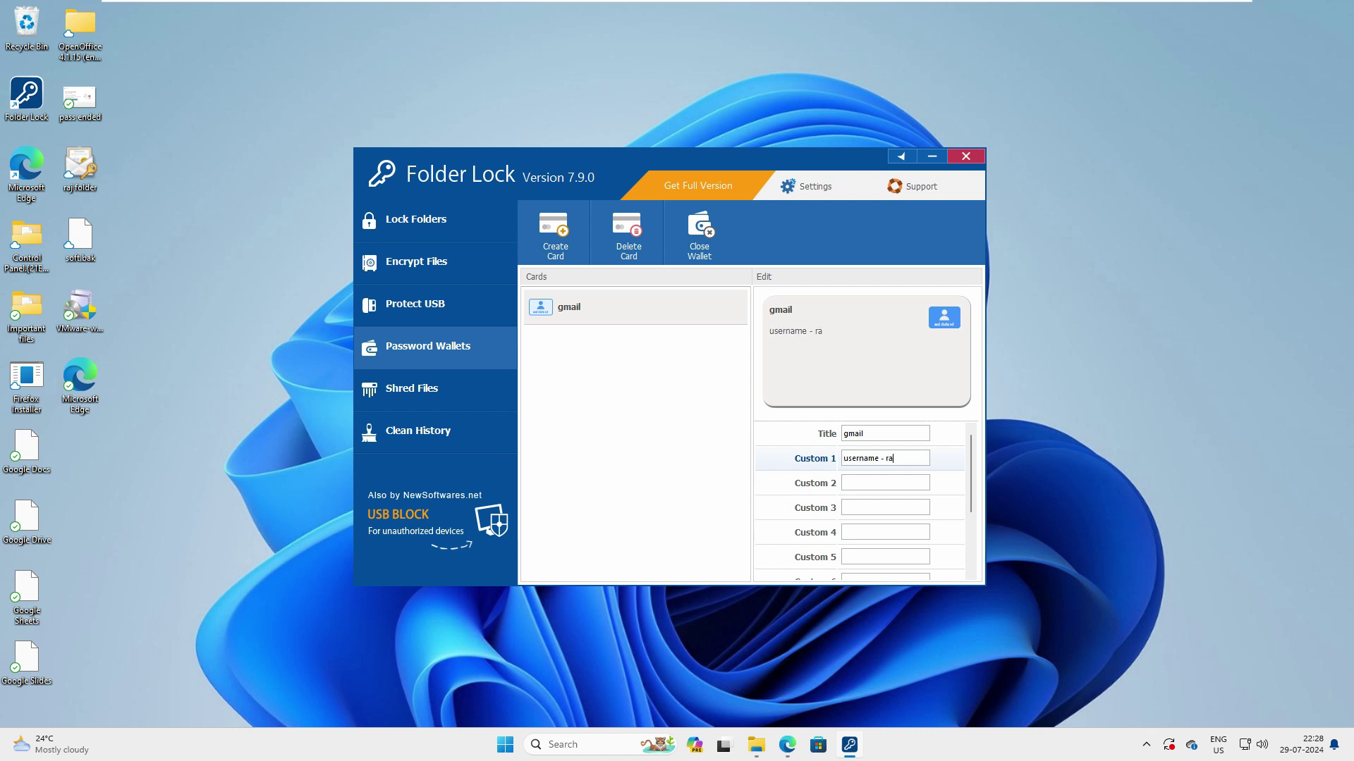
key("Tab")
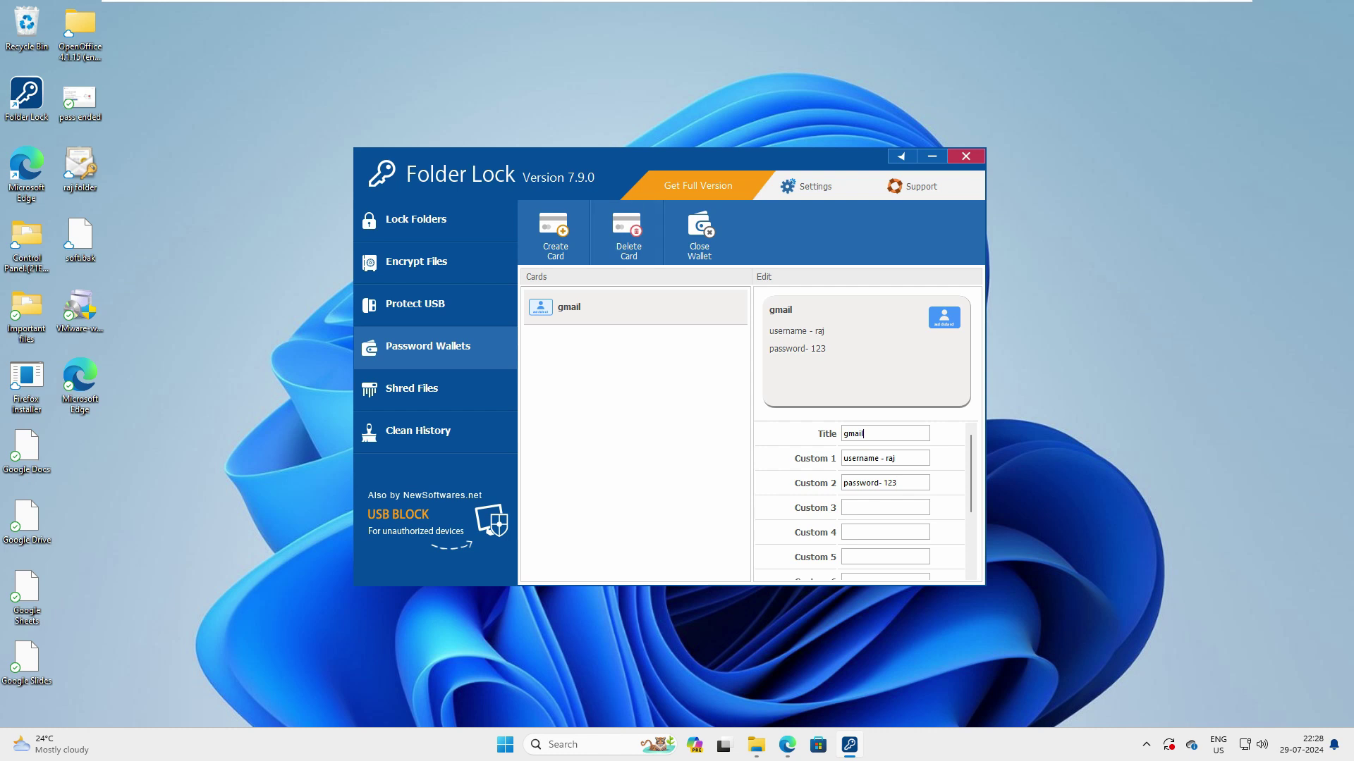
left_click(627, 233)
left_click(701, 425)
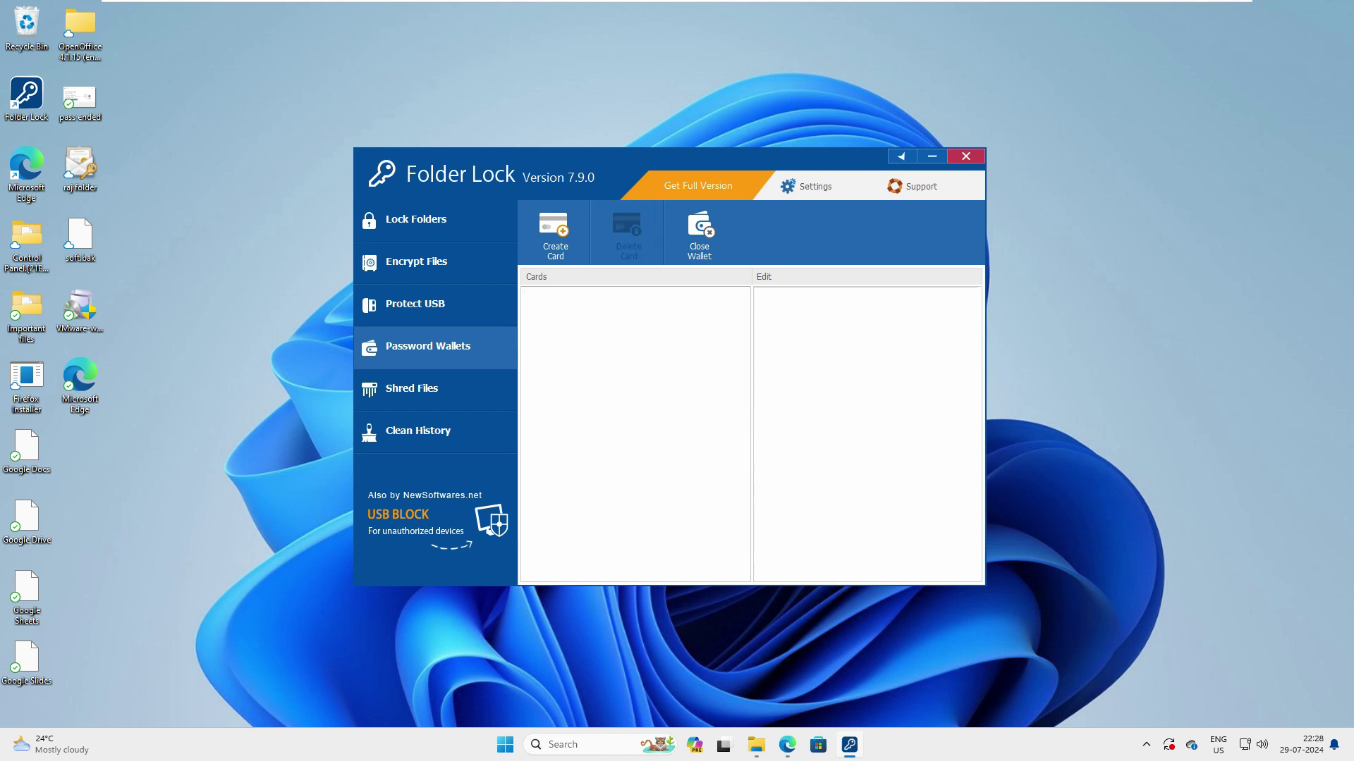
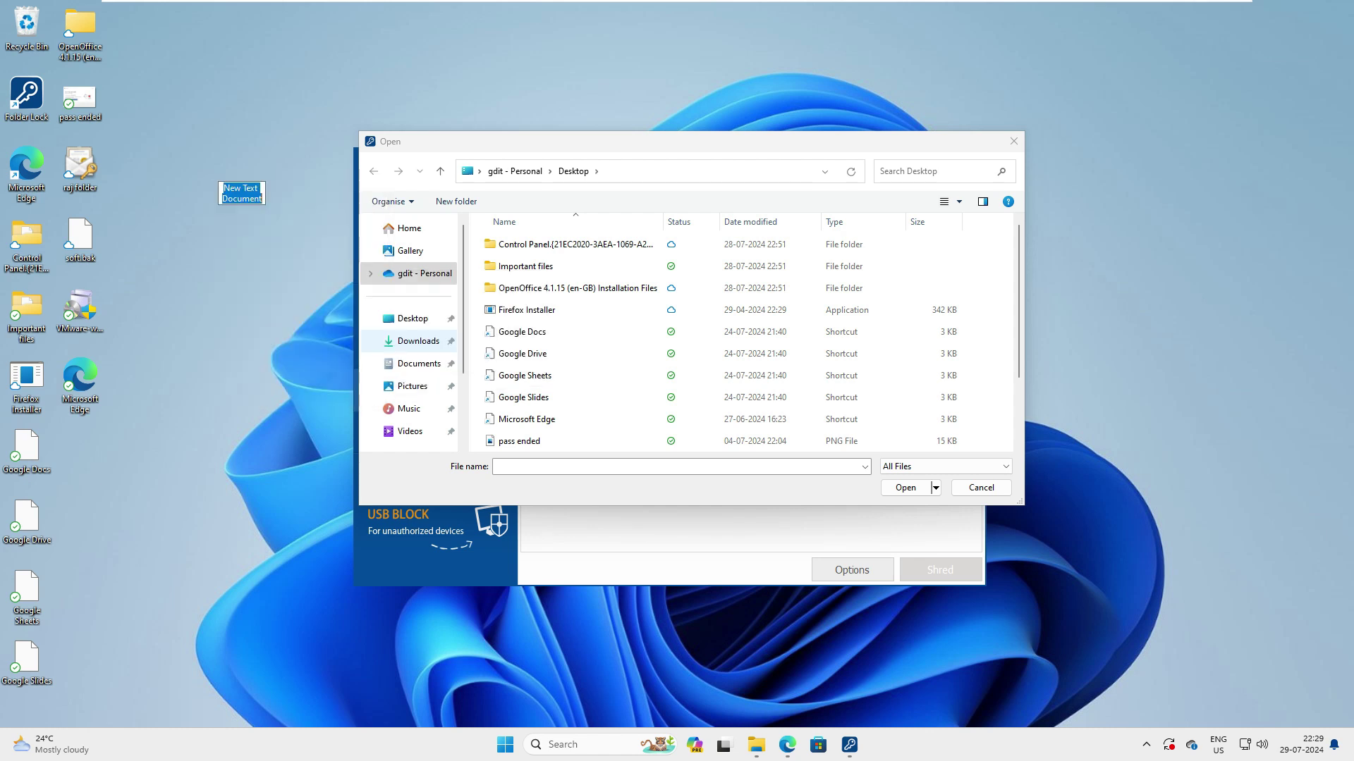
Name the new text file 'pass' and queue pass.txt from the Desktop in the shred list
type("p")
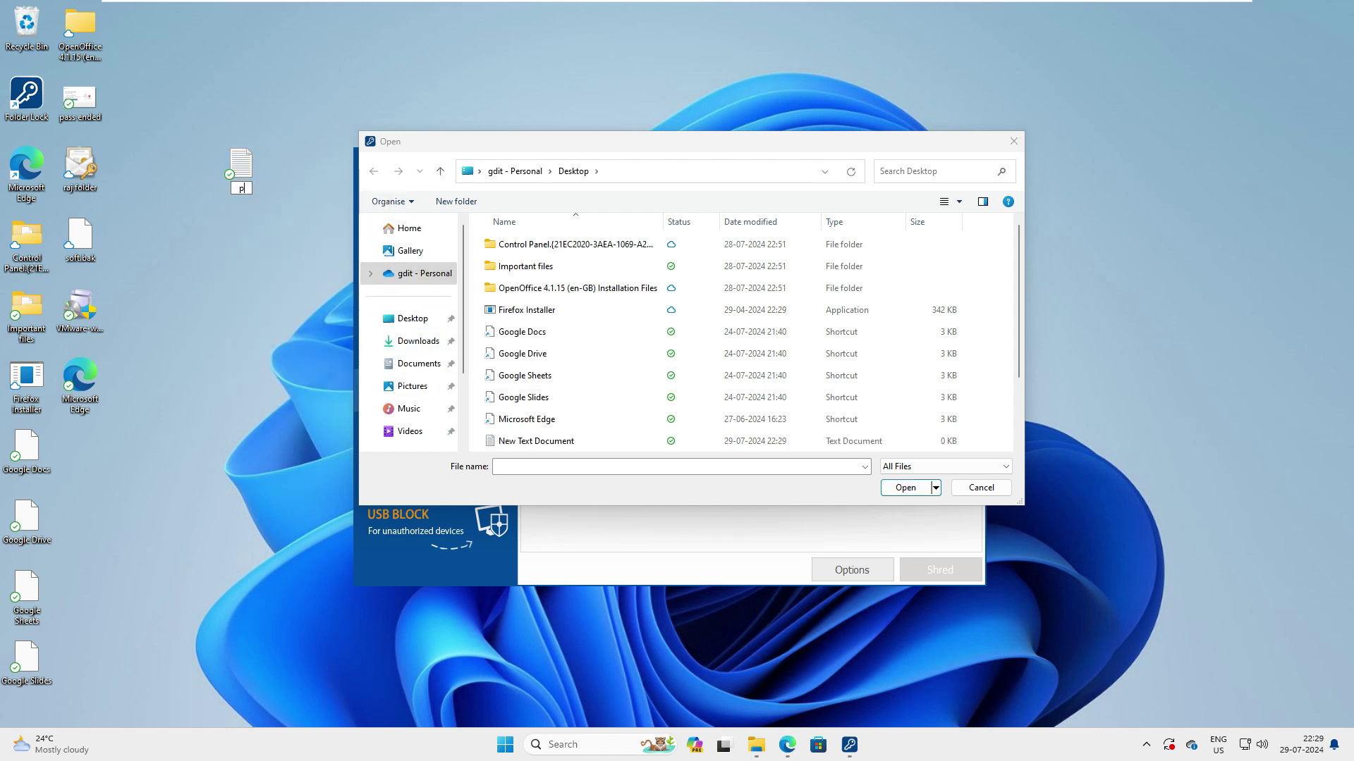
type("ass")
key("Return")
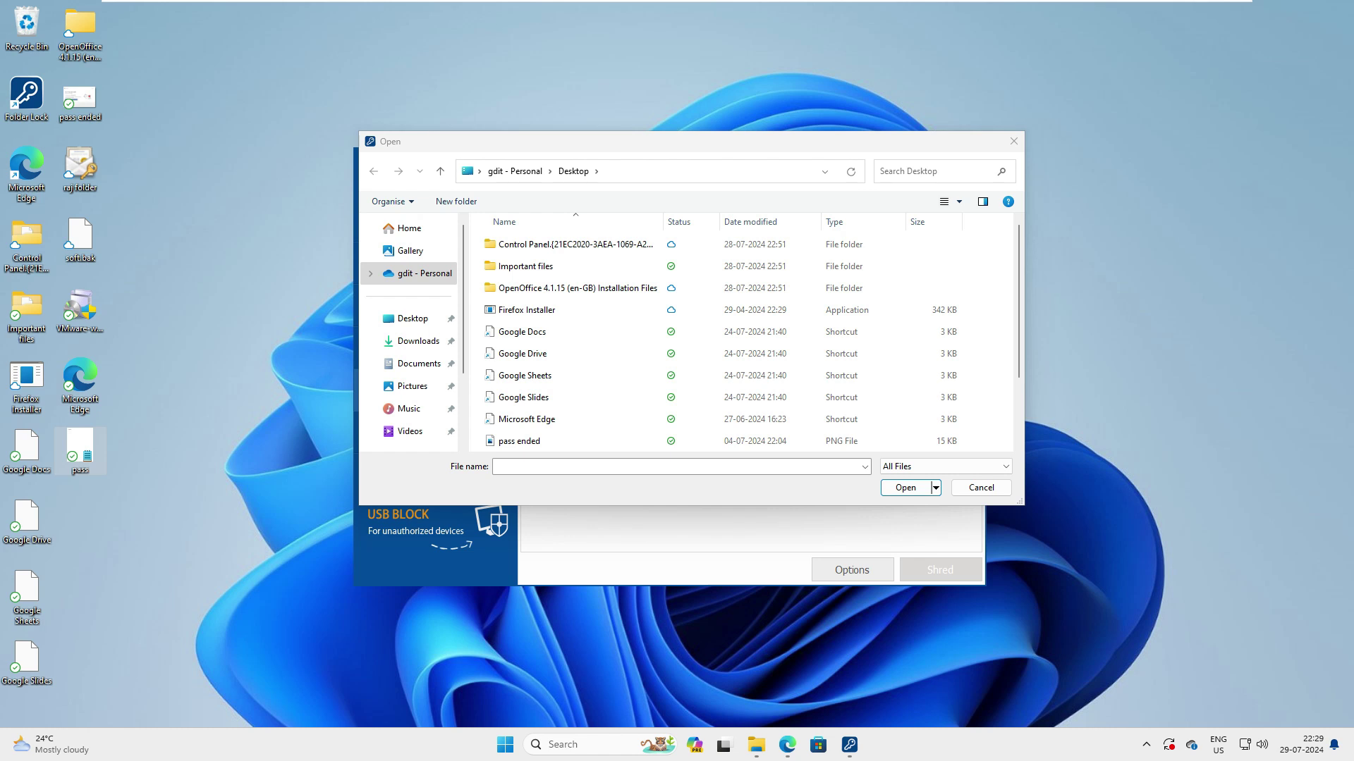
scroll(720, 354, "down", 2)
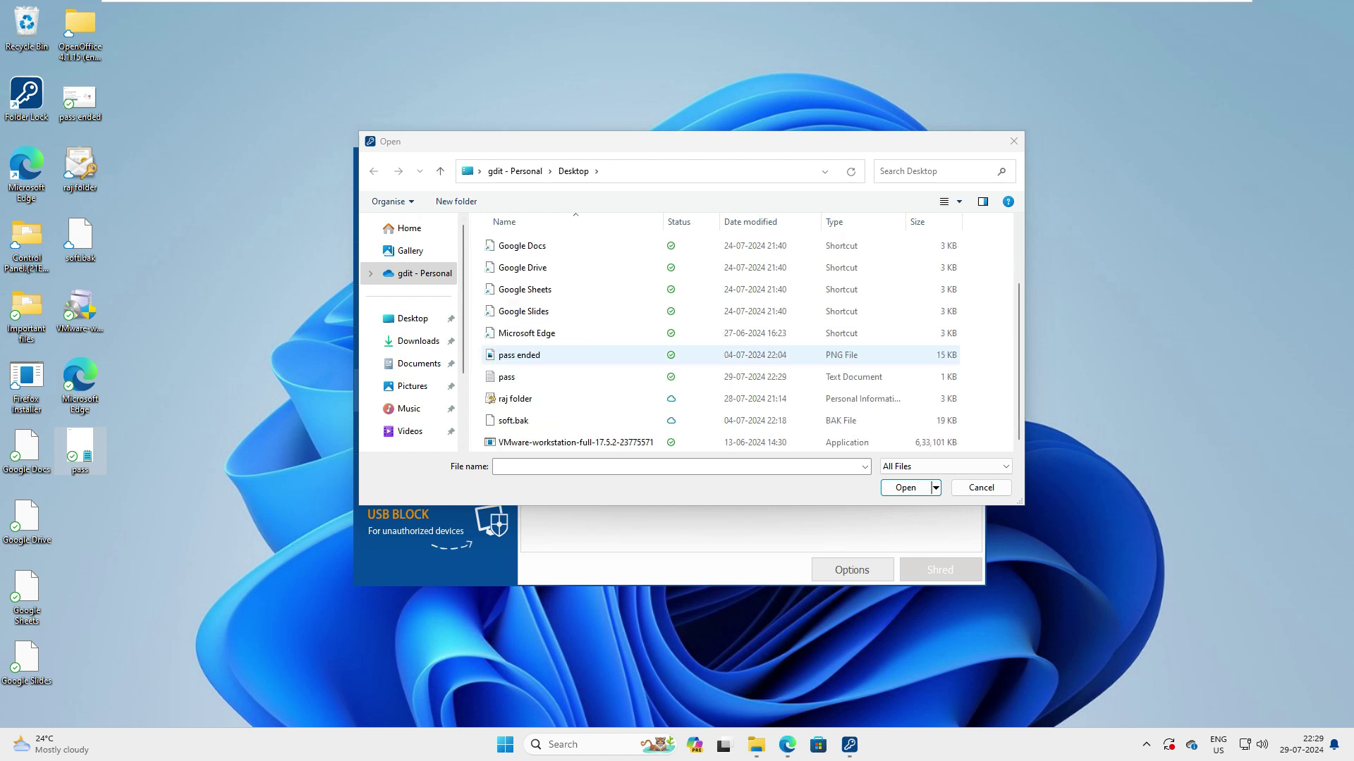
double_click(719, 377)
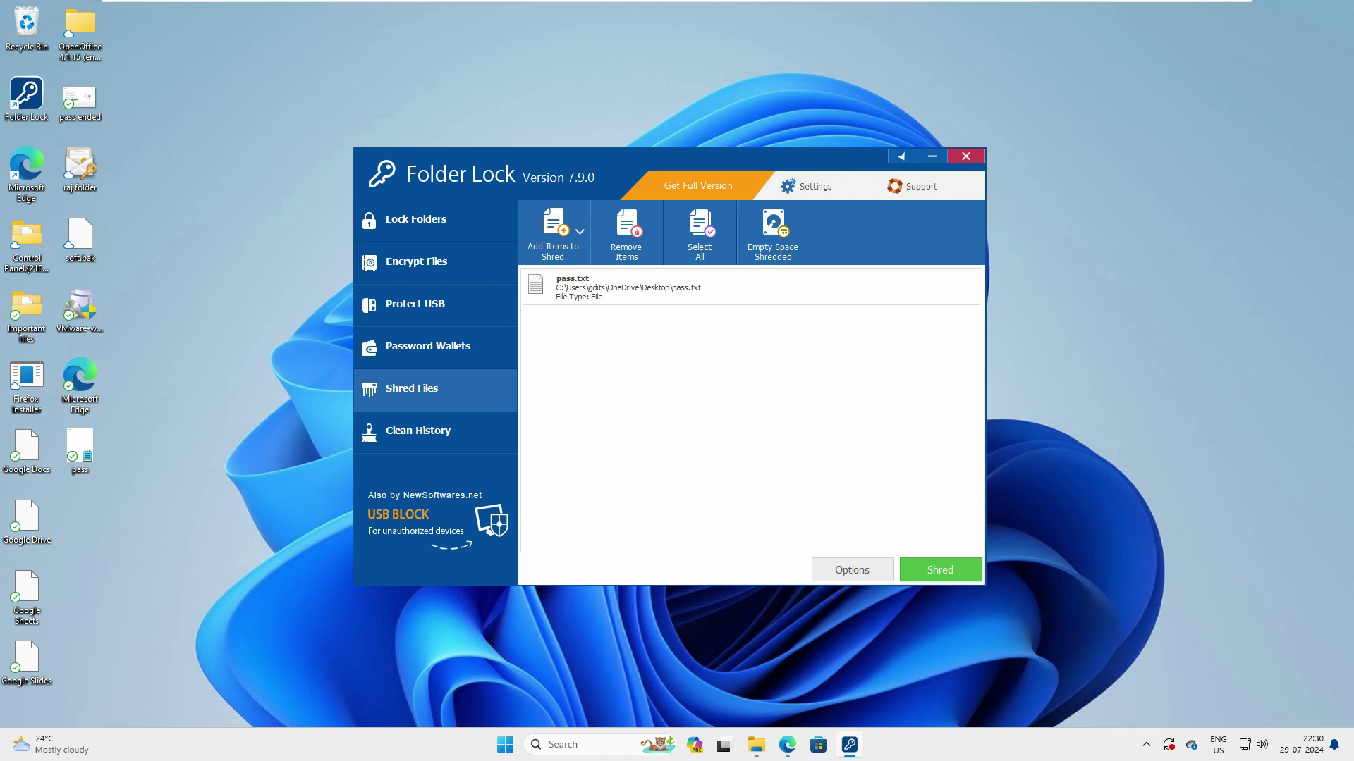
Shred pass.txt beyond recovery and verify Notepad can no longer find it on the Desktop
left_click(939, 570)
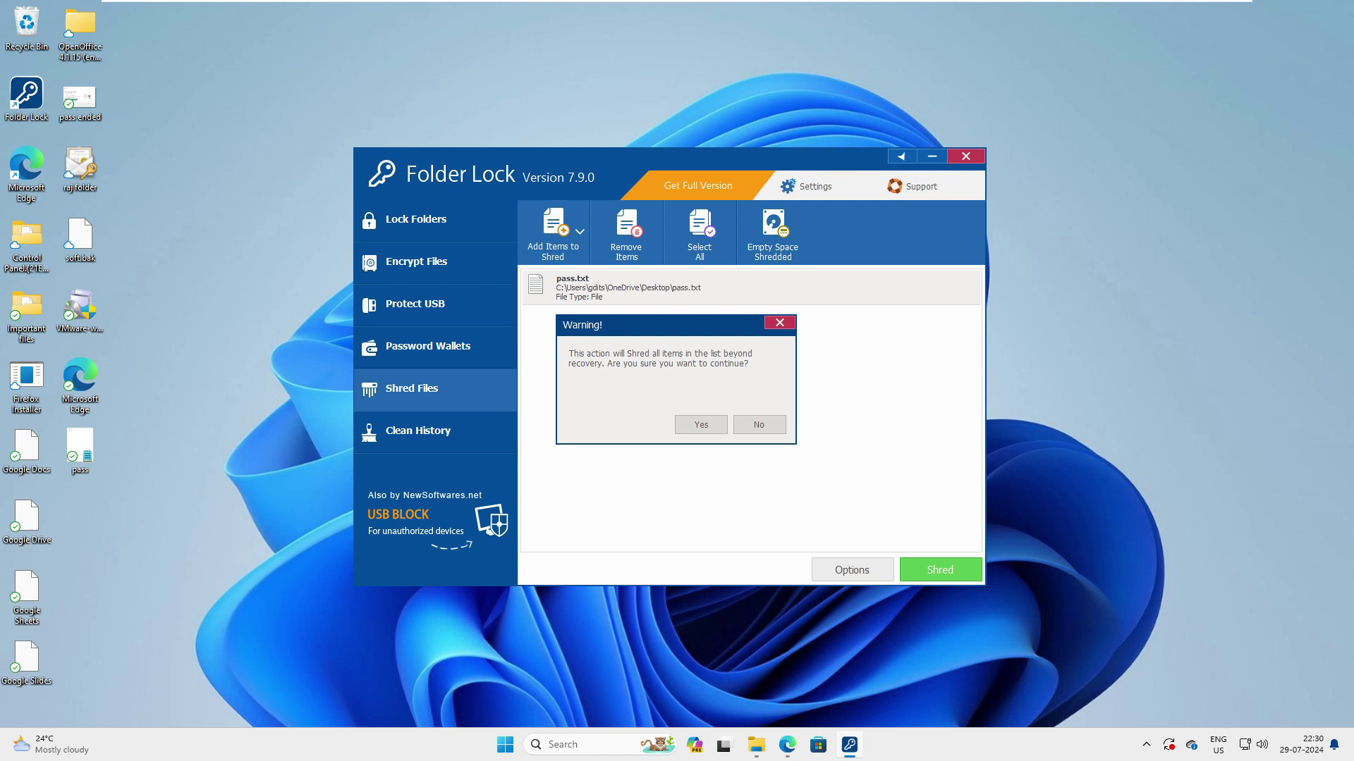
key("Return")
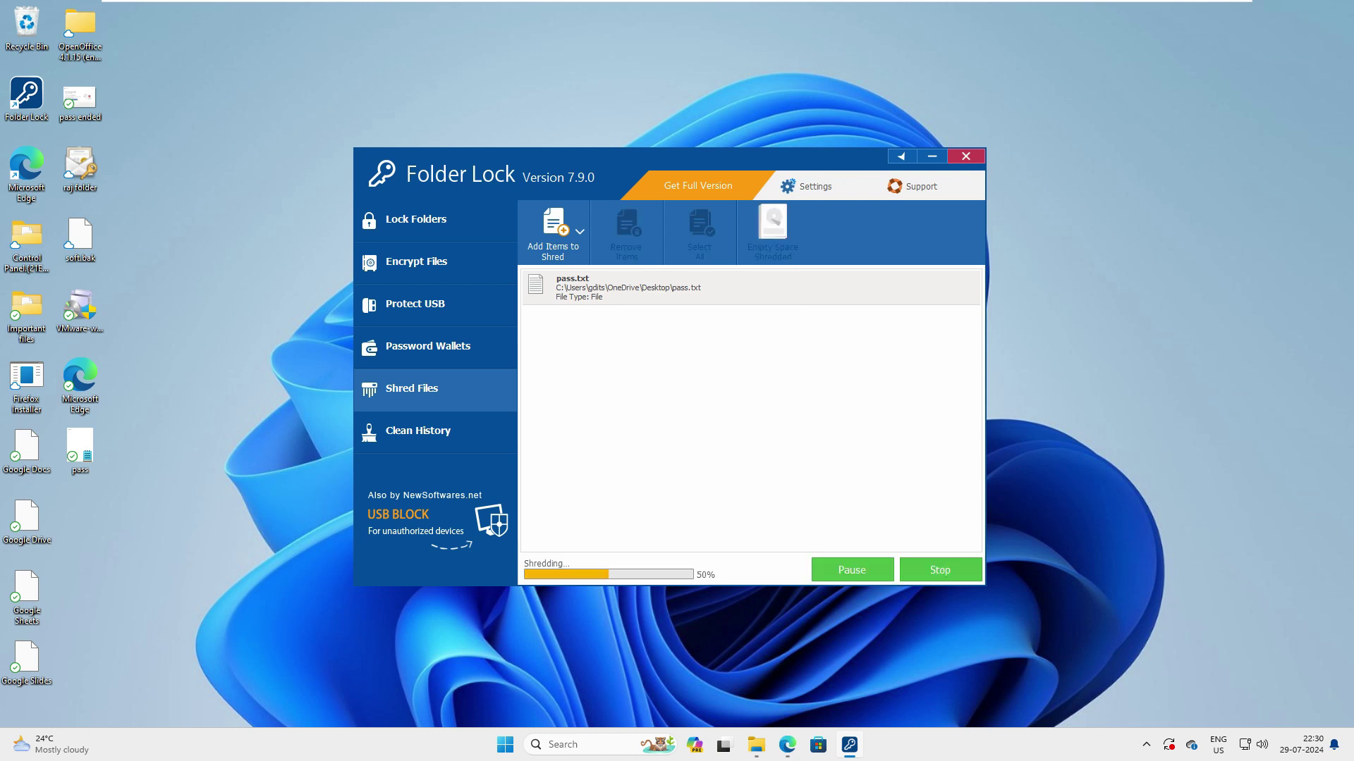
double_click(79, 450)
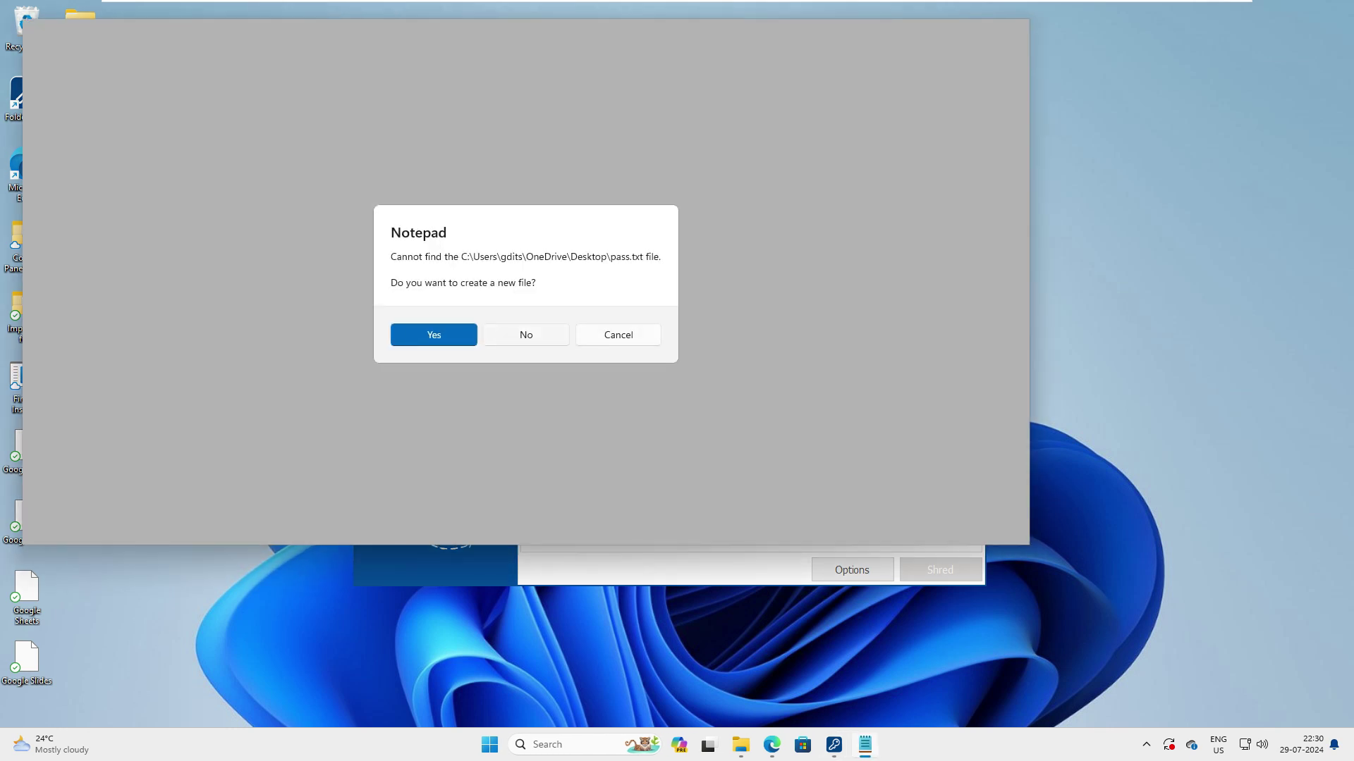
key("Escape")
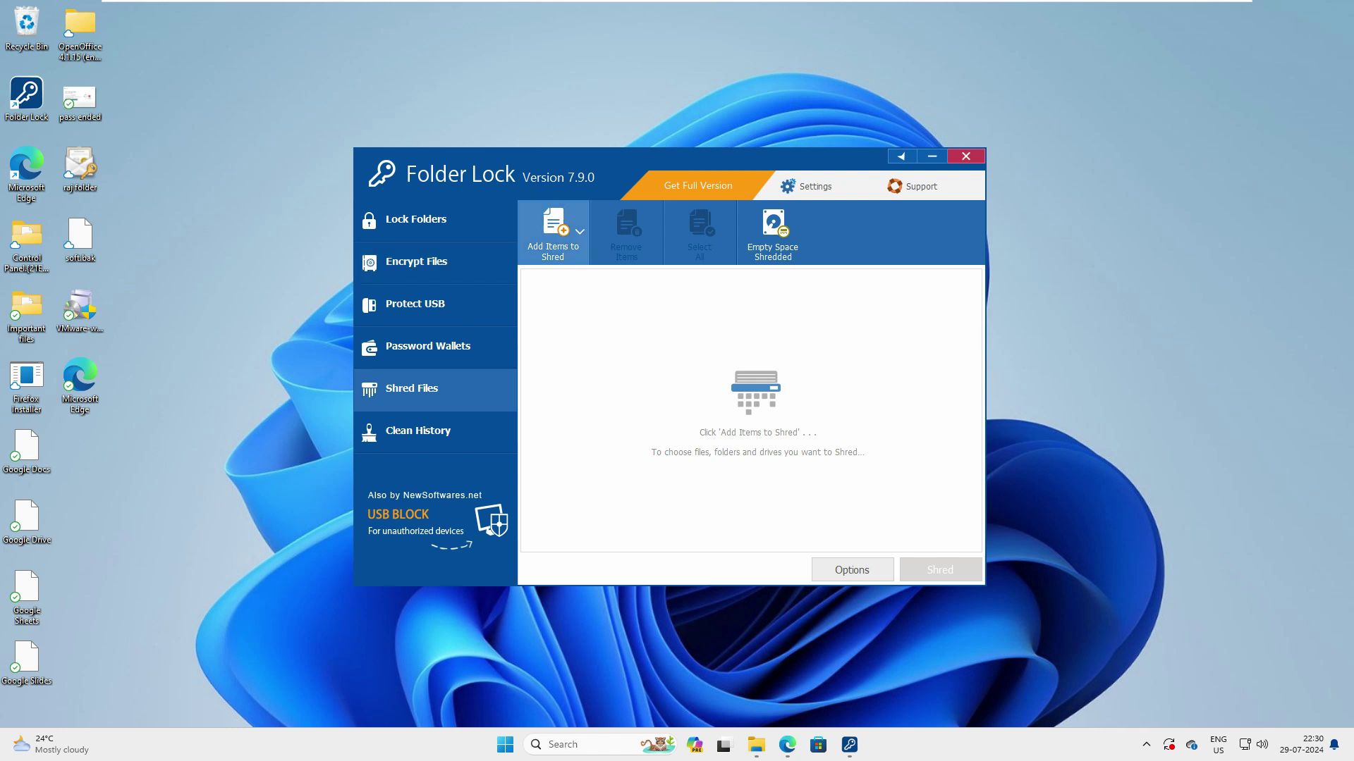
Run Clean History on all checked Windows, program and Start Menu items, then glance at Support and Settings menus
left_click(417, 431)
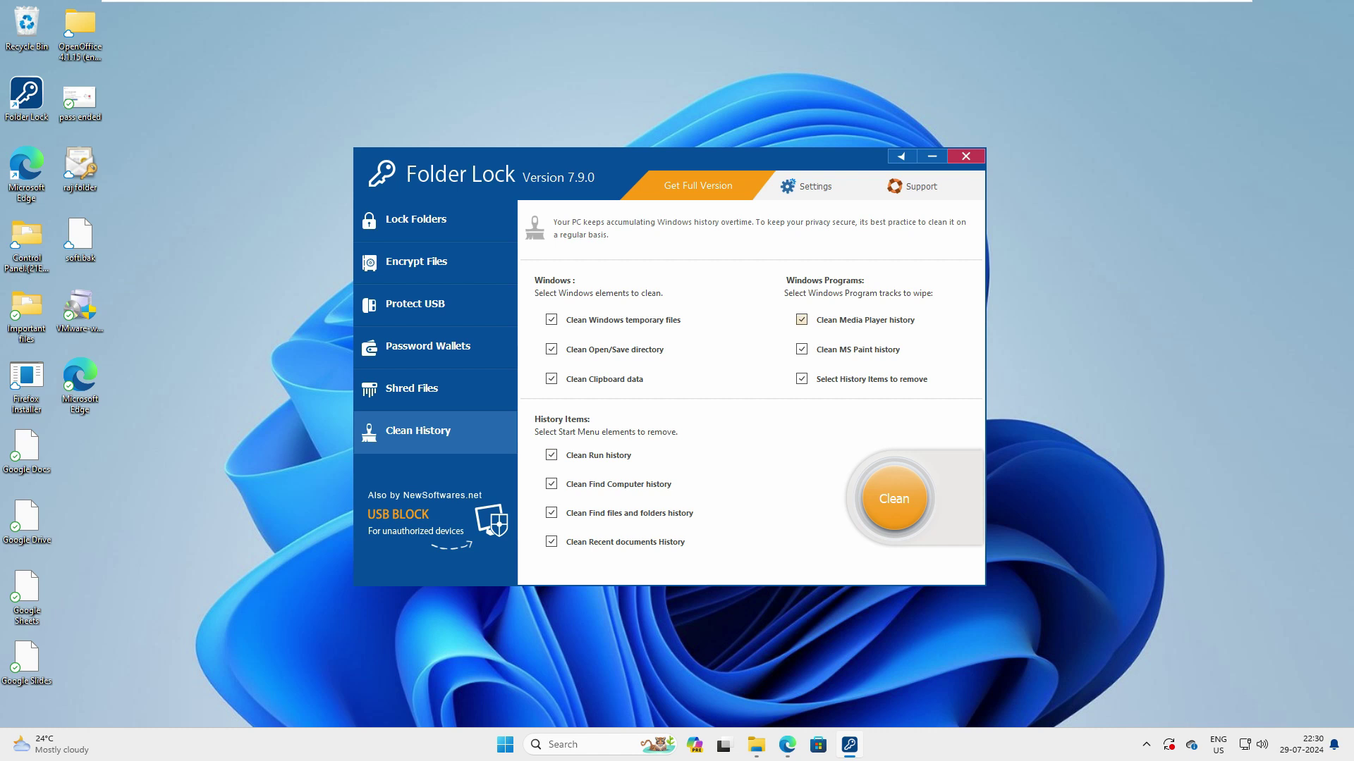
left_click(894, 498)
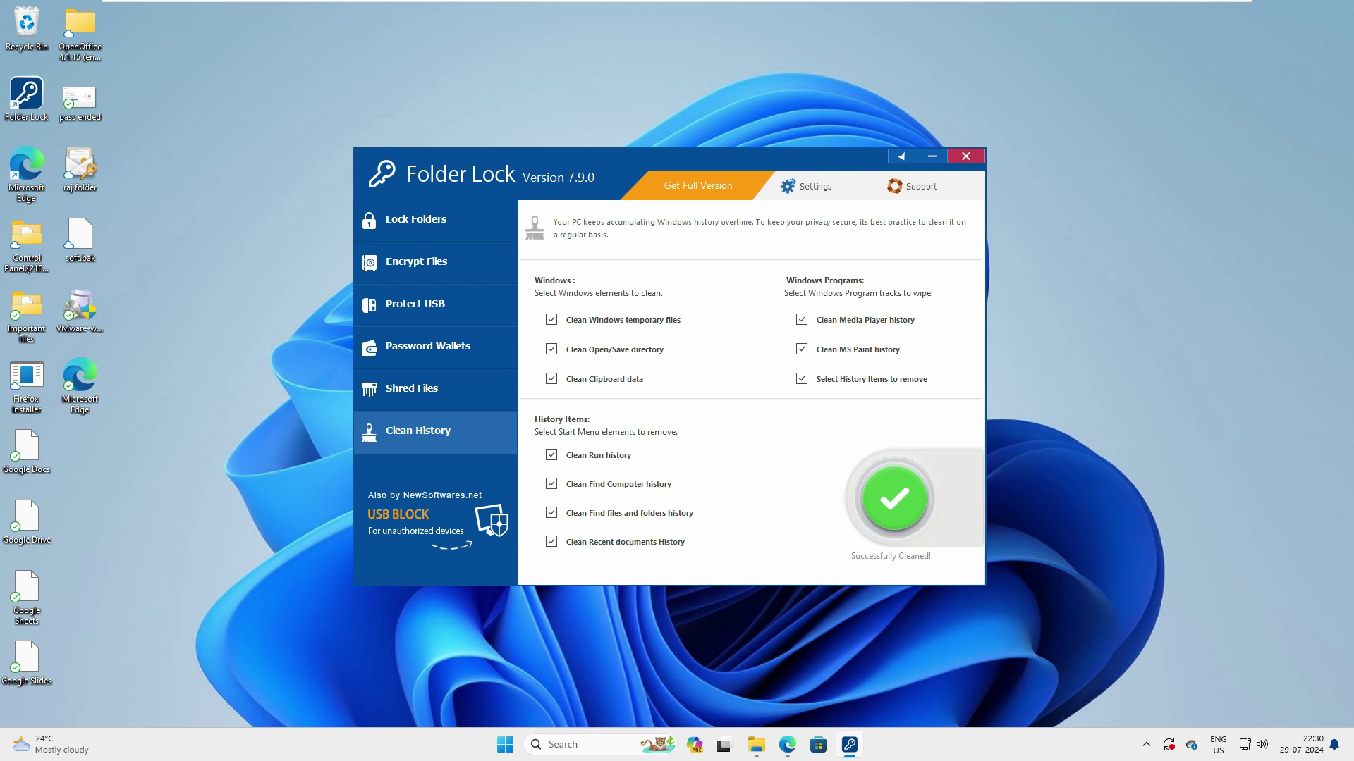
left_click(921, 187)
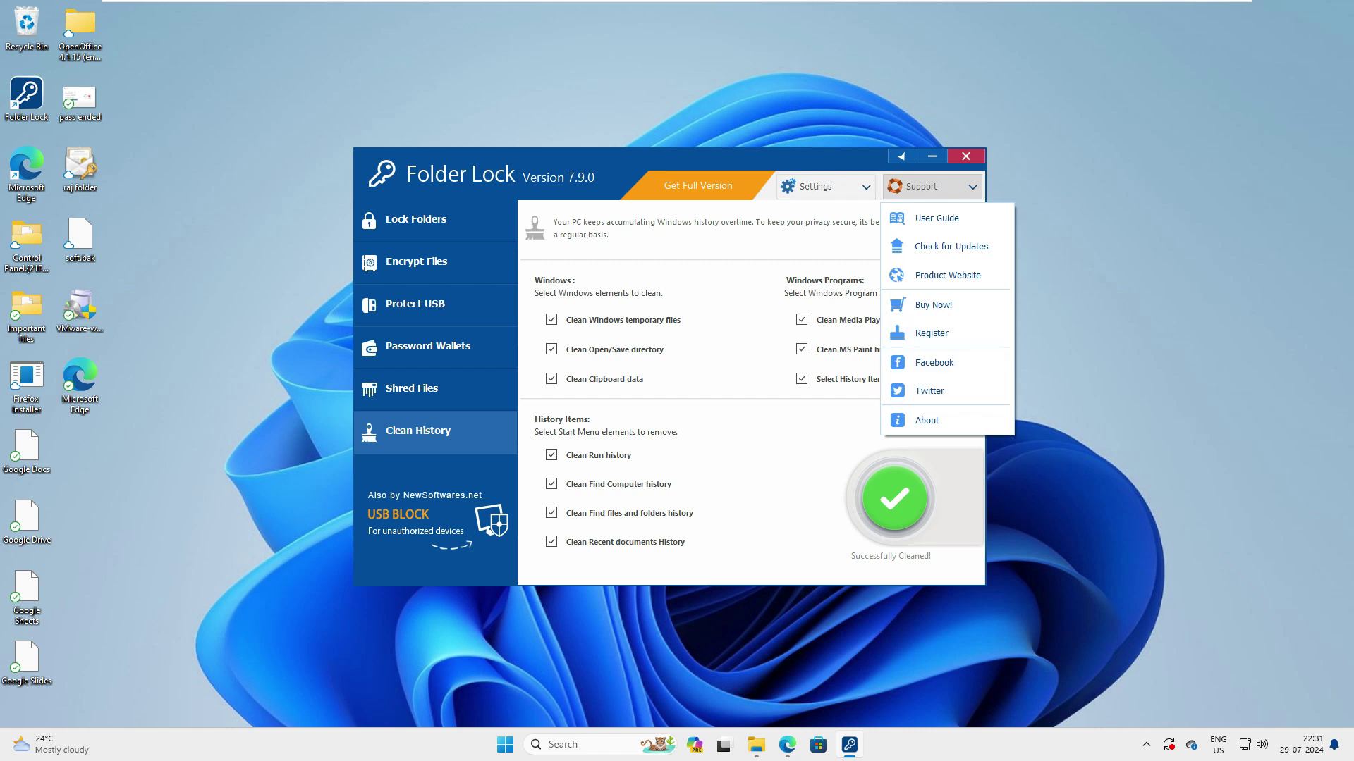
left_click(816, 187)
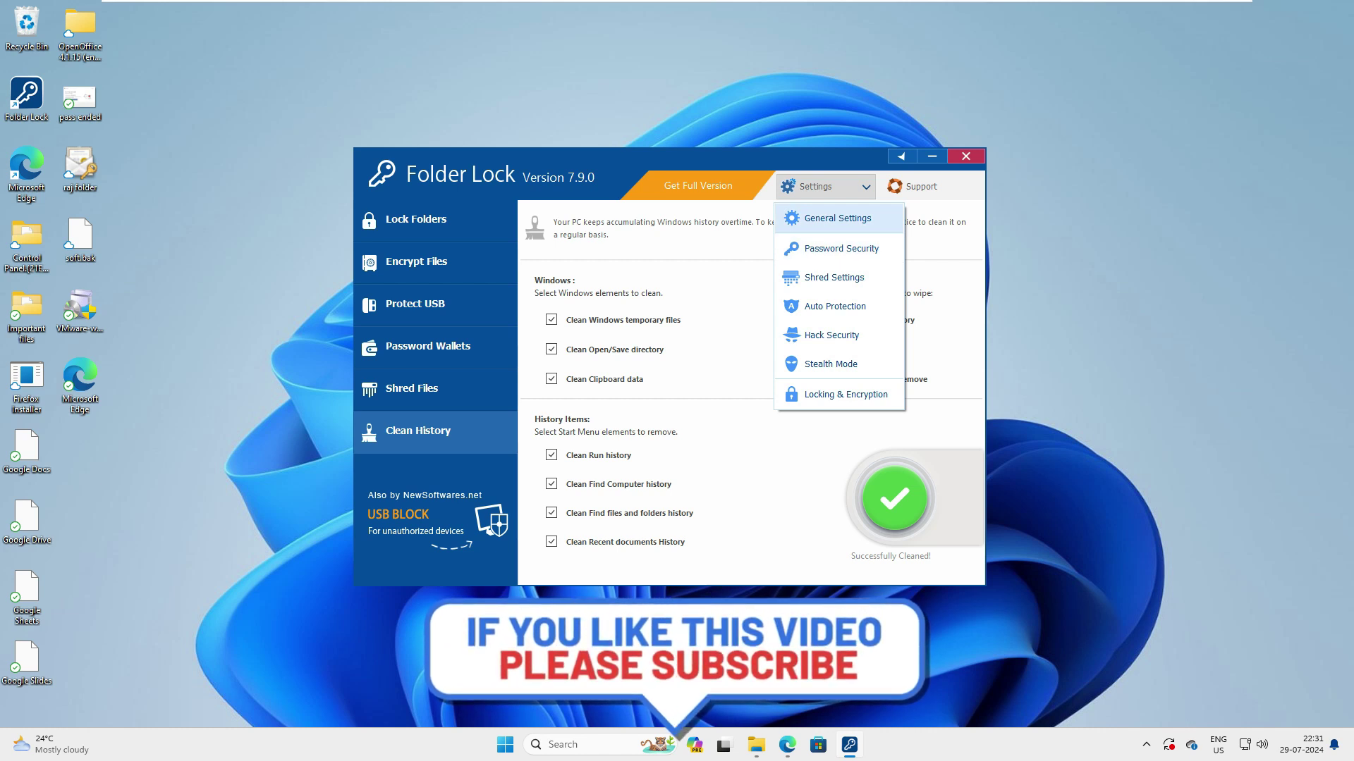
key("Escape")
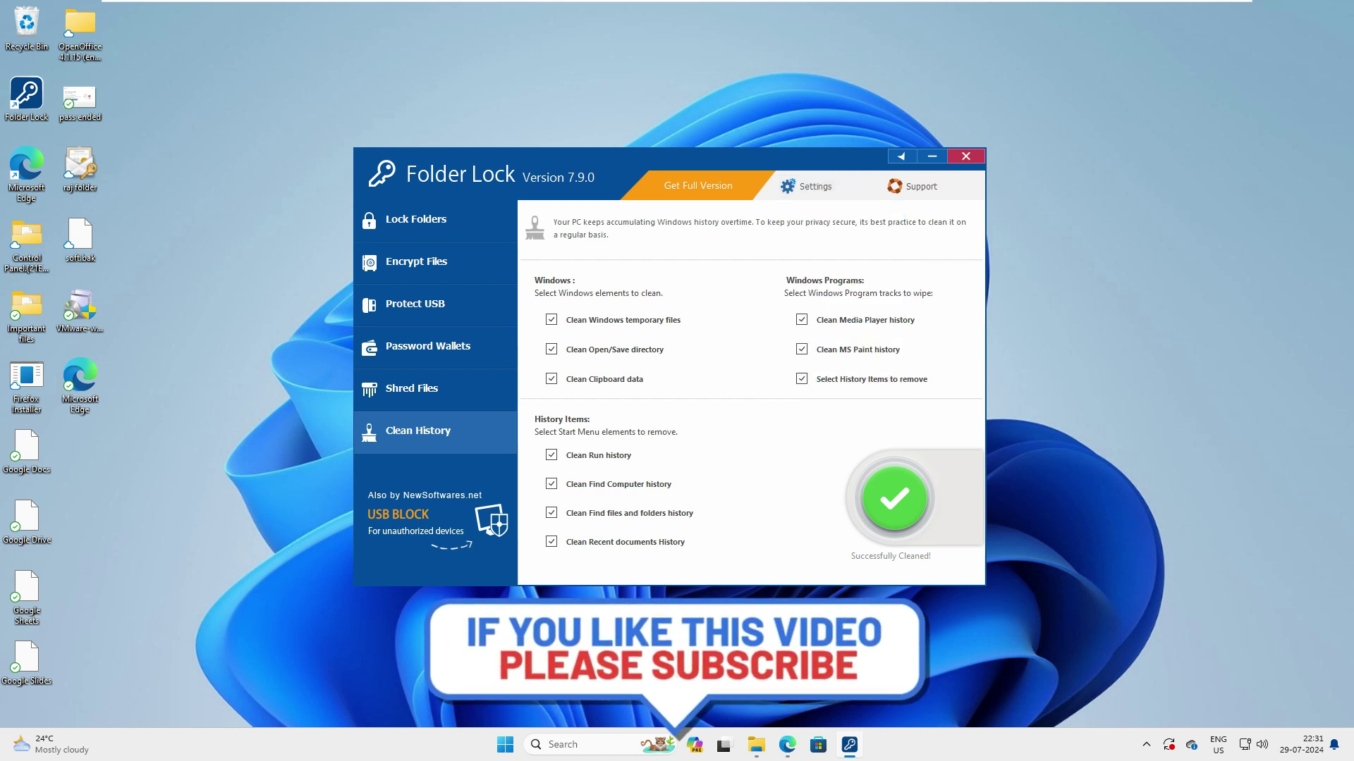